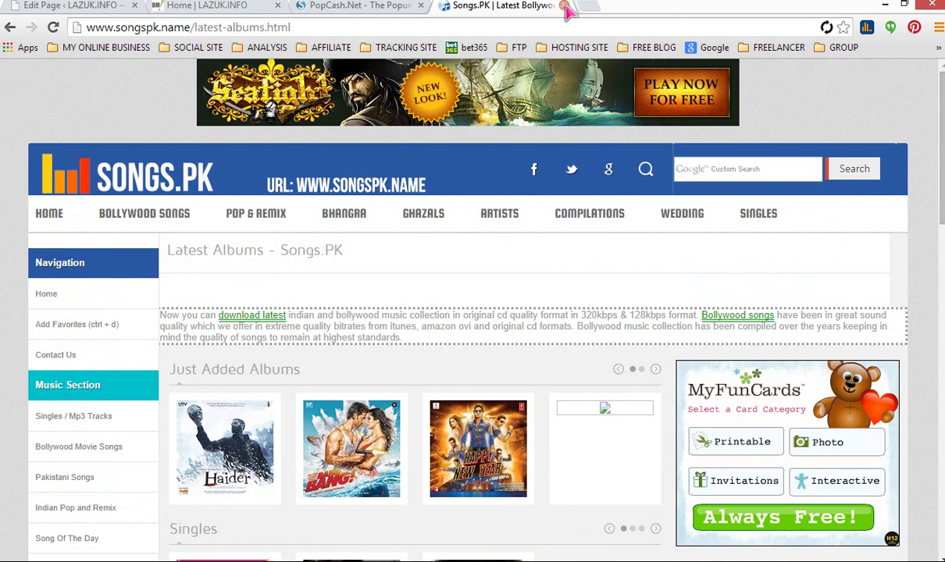
Close the Songs.PK page and review the PopCash home page from the banner down to the feature highlights and footer
{"action": "left_click", "coordinate": [564, 5]}
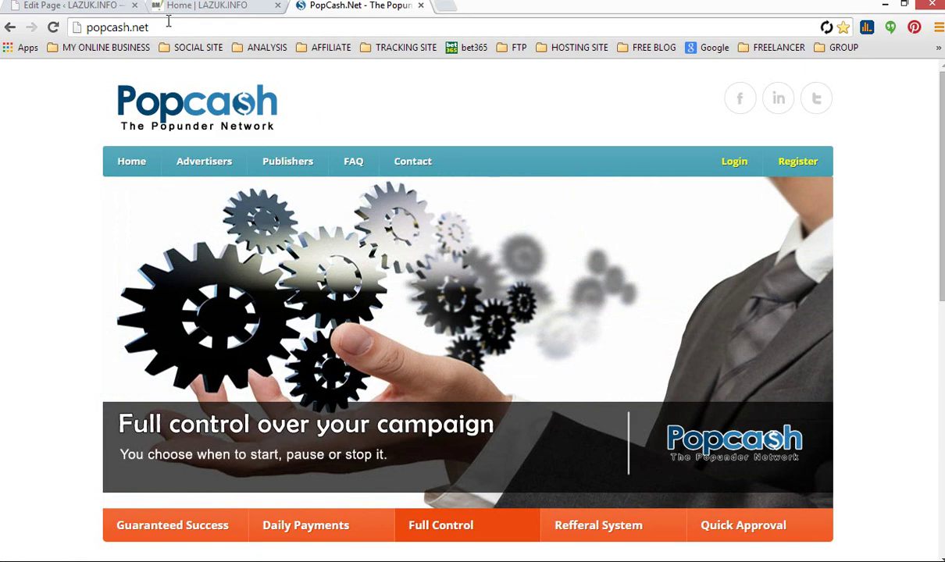
{"action": "left_click", "coordinate": [162, 26]}
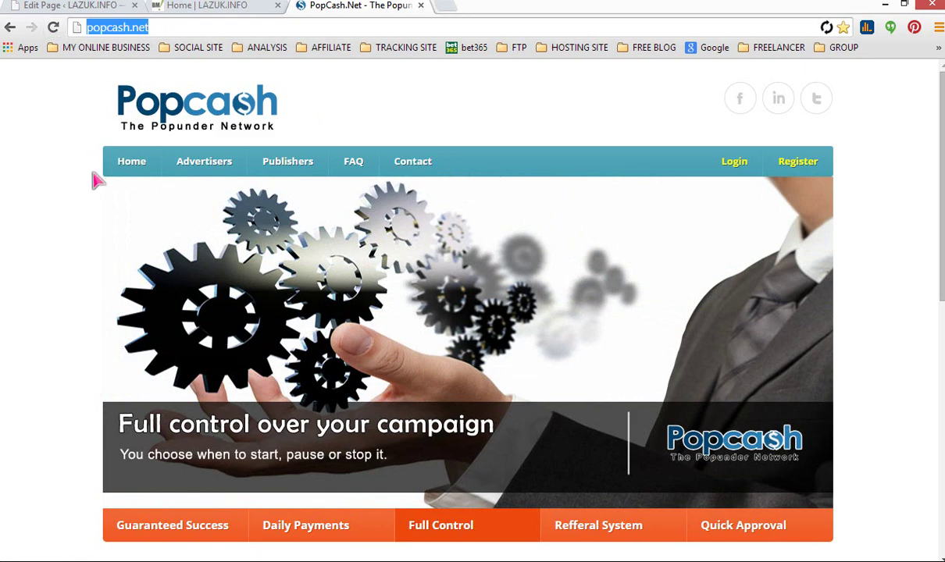
{"action": "left_click", "coordinate": [62, 185]}
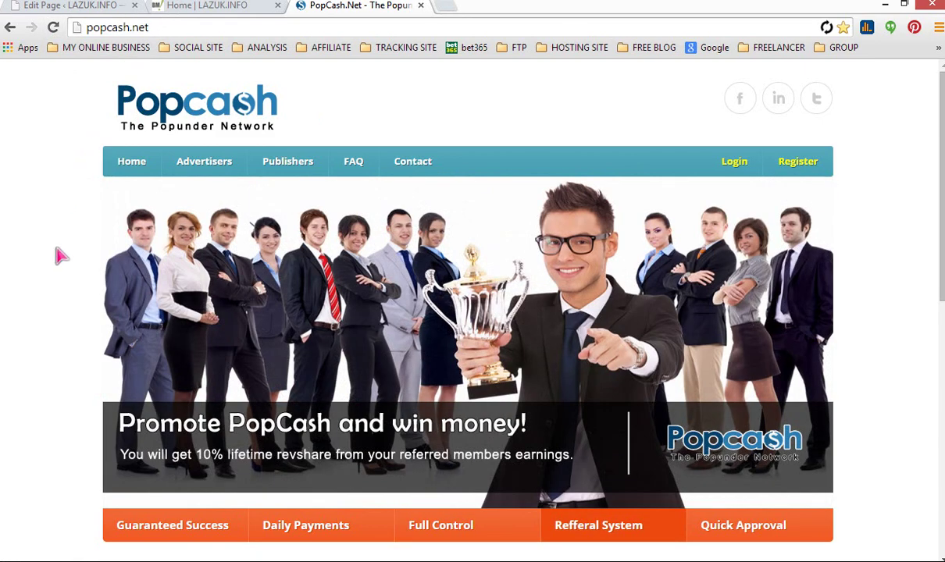
{"action": "scroll", "coordinate": [61, 255], "scroll_direction": "down", "scroll_amount": 2}
{"action": "scroll", "coordinate": [61, 256], "scroll_direction": "down", "scroll_amount": 3}
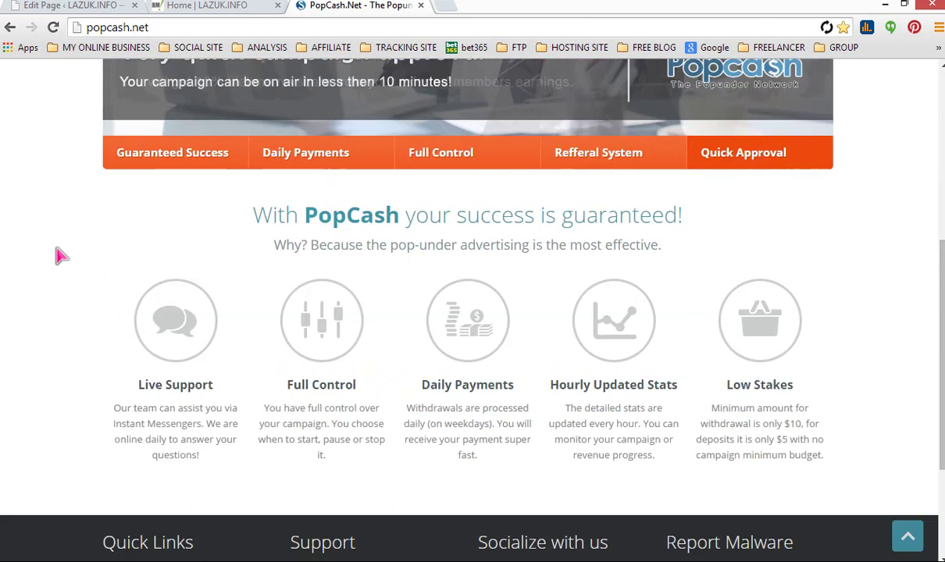
{"action": "scroll", "coordinate": [61, 256], "scroll_direction": "up", "scroll_amount": 5}
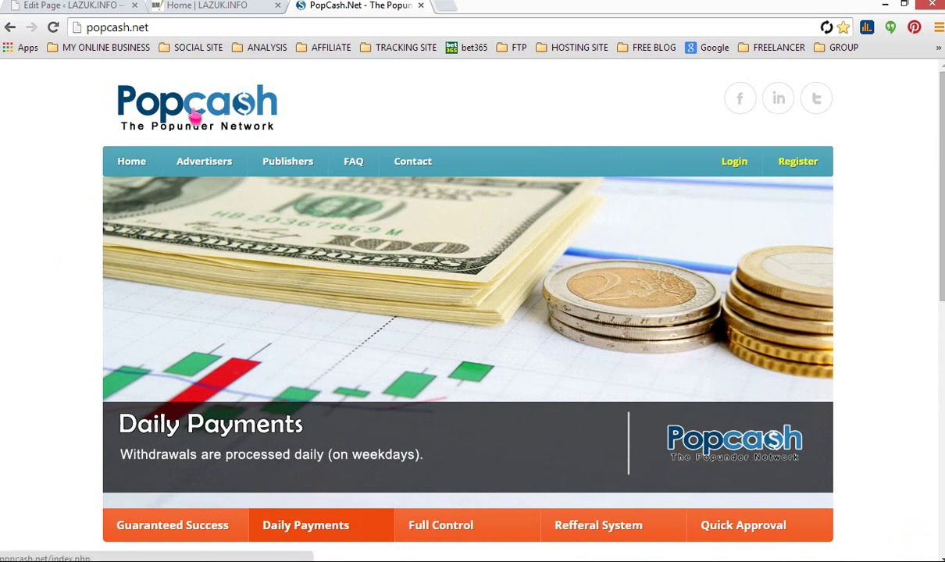
{"action": "left_click", "coordinate": [179, 27]}
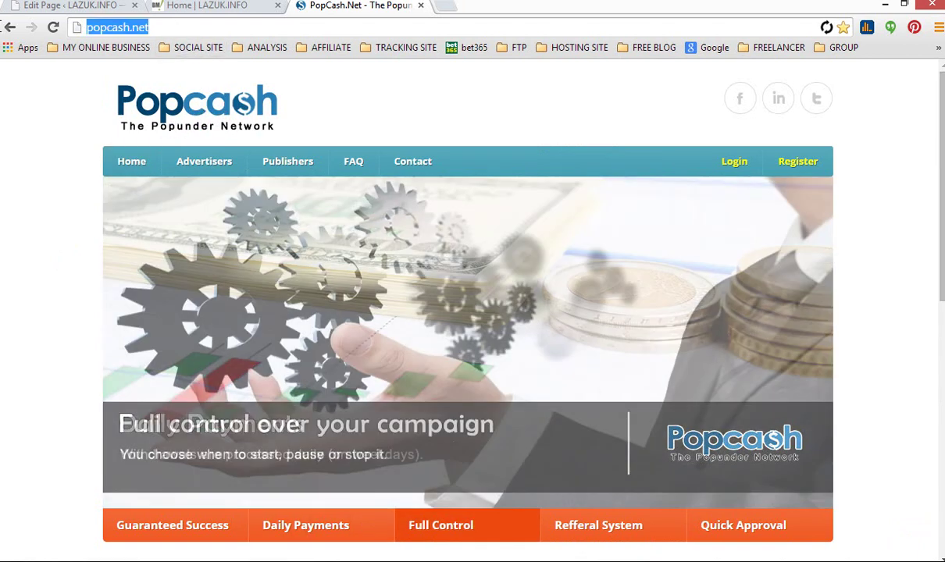
{"action": "left_click", "coordinate": [61, 173]}
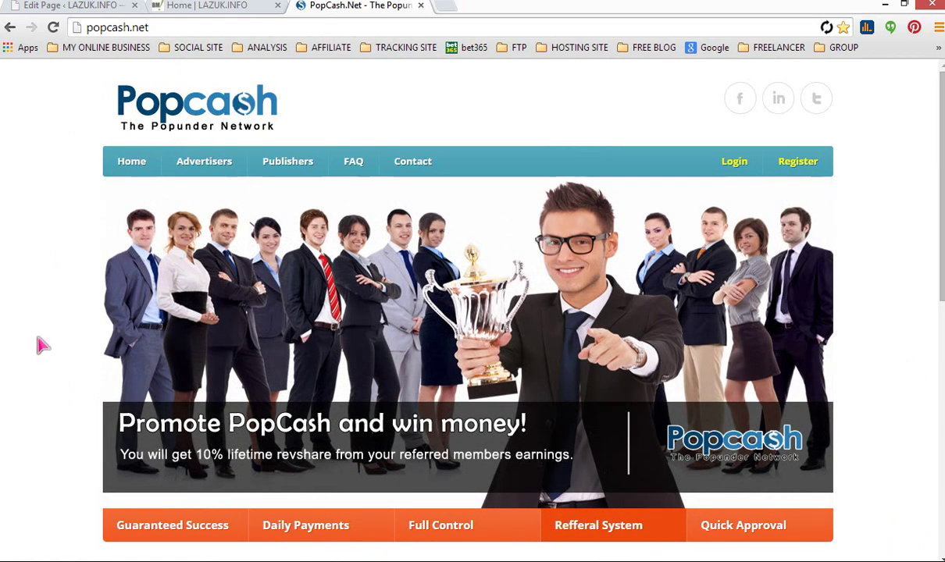
{"action": "scroll", "coordinate": [42, 325], "scroll_direction": "down", "scroll_amount": 1}
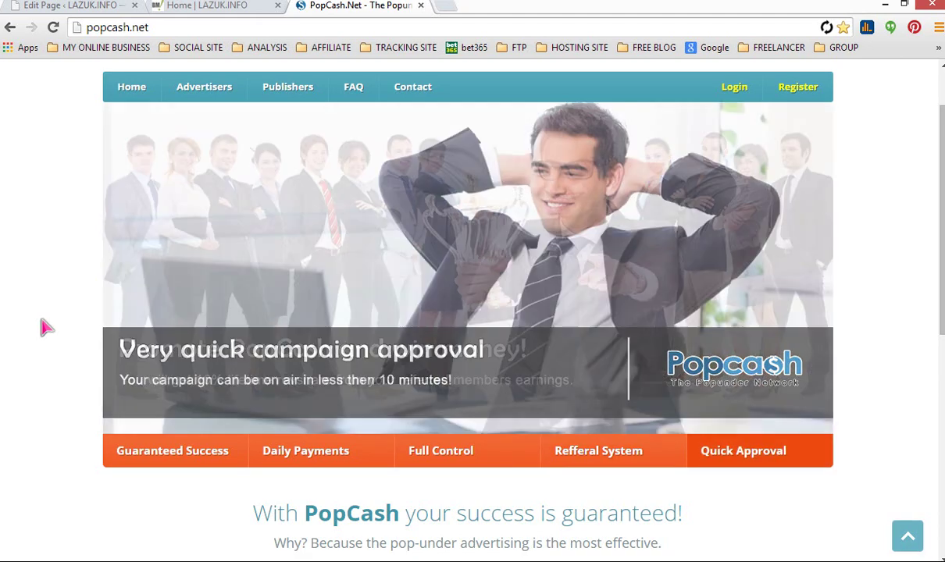
{"action": "scroll", "coordinate": [44, 327], "scroll_direction": "down", "scroll_amount": 5}
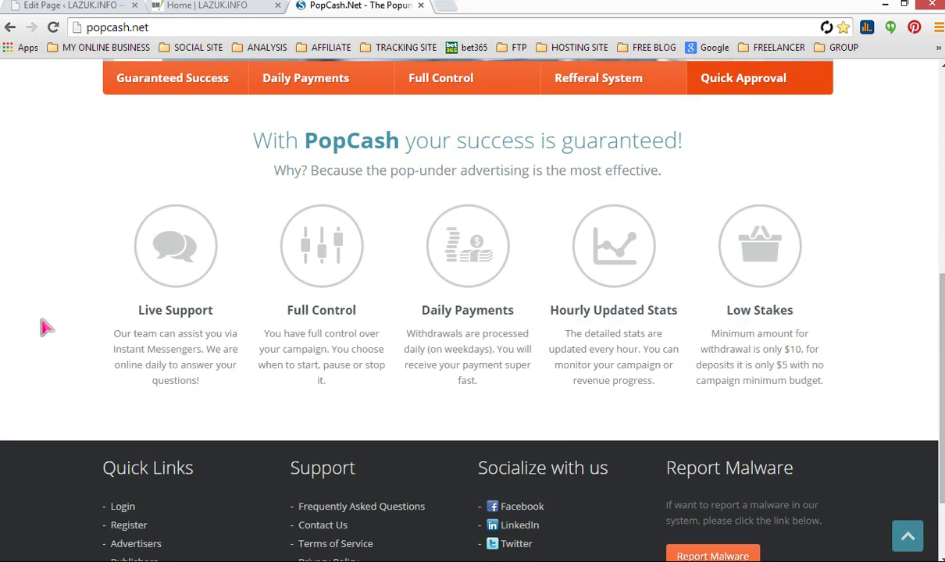
{"action": "scroll", "coordinate": [44, 327], "scroll_direction": "down", "scroll_amount": 2}
{"action": "scroll", "coordinate": [44, 326], "scroll_direction": "up", "scroll_amount": 8}
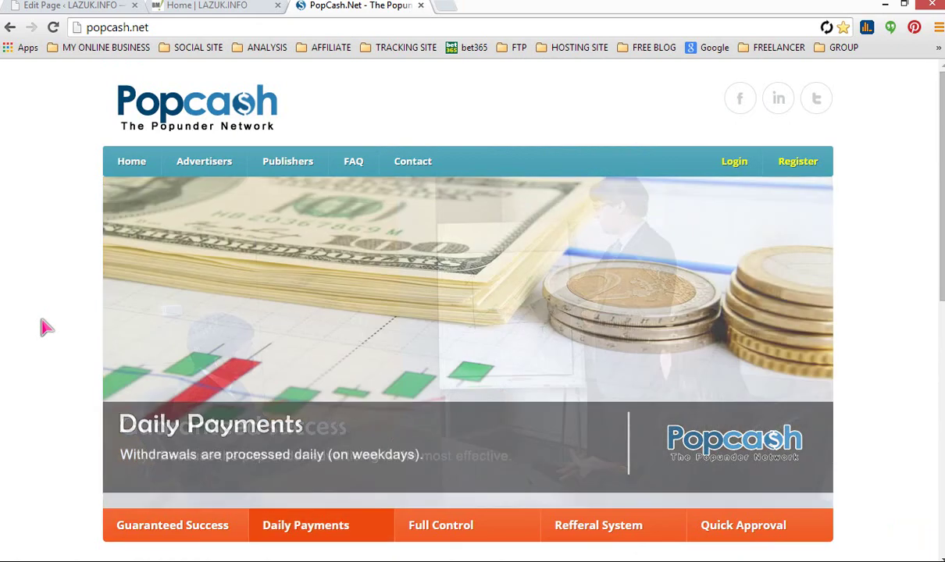
{"action": "scroll", "coordinate": [919, 364], "scroll_direction": "down", "scroll_amount": 3}
{"action": "scroll", "coordinate": [919, 364], "scroll_direction": "up", "scroll_amount": 3}
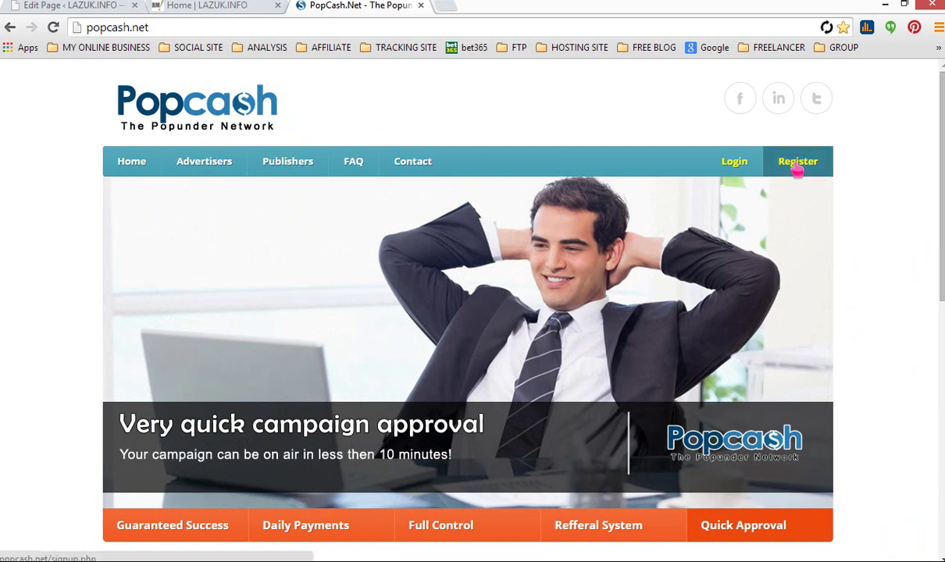
Open the PopCash registration page and look over the whole sign-up form
{"action": "left_click", "coordinate": [808, 172]}
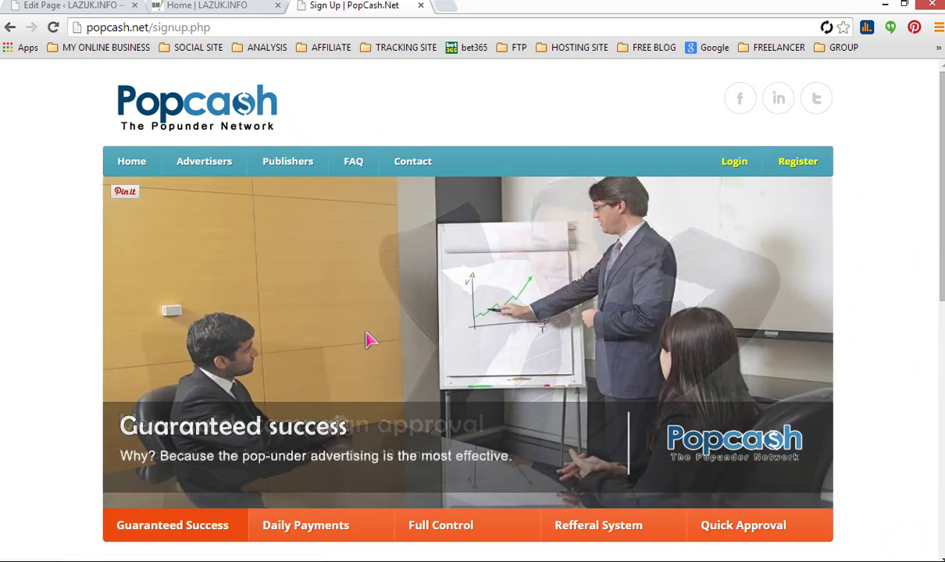
{"action": "scroll", "coordinate": [368, 339], "scroll_direction": "down", "scroll_amount": 10}
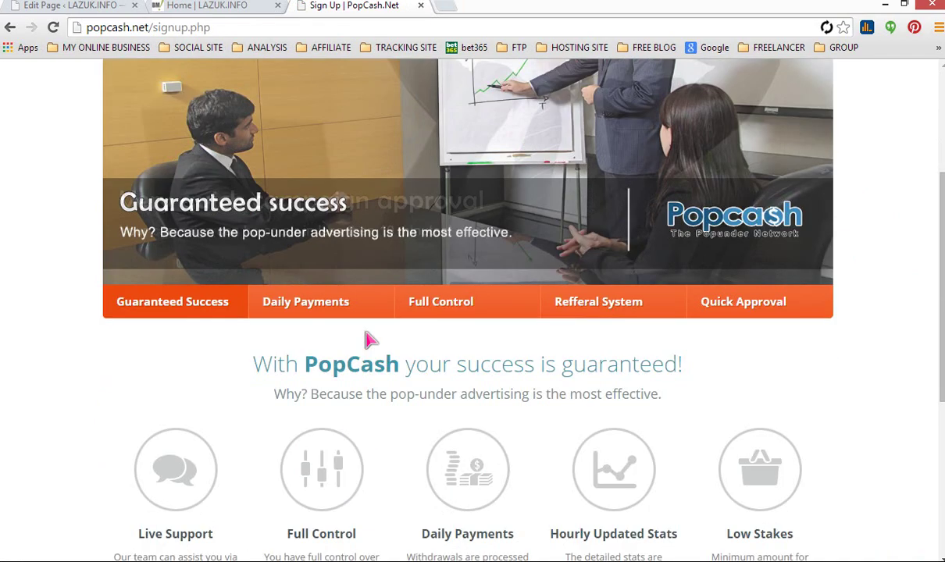
{"action": "scroll", "coordinate": [366, 338], "scroll_direction": "down", "scroll_amount": 3}
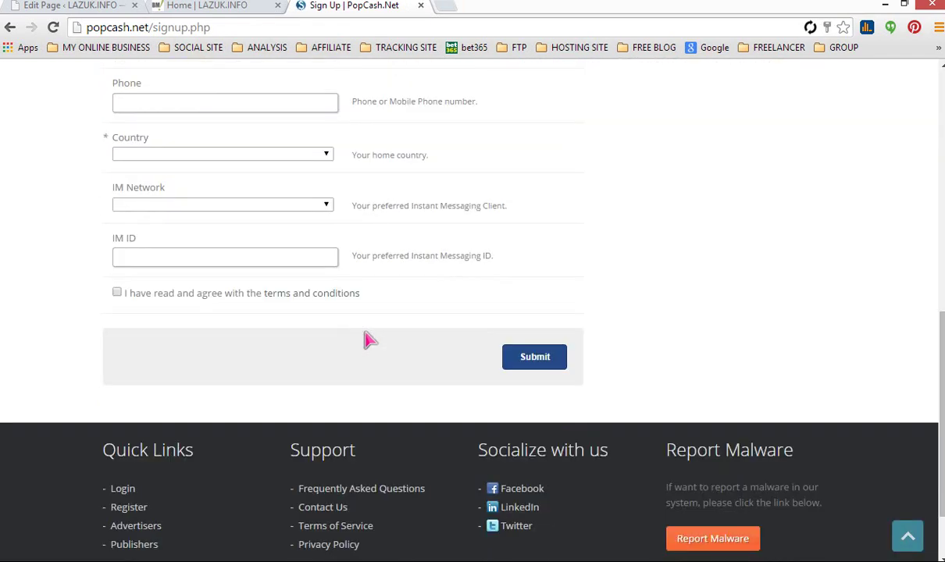
{"action": "scroll", "coordinate": [363, 338], "scroll_direction": "up", "scroll_amount": 7}
Go through the sign-up form's full name, username, email, password and phone fields, leaving them as they are
{"action": "left_click", "coordinate": [221, 307]}
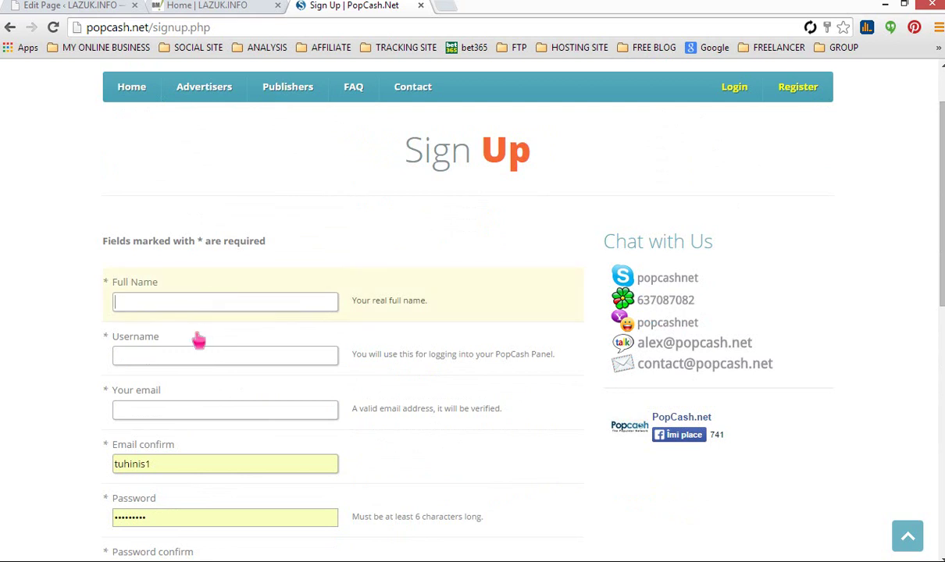
{"action": "left_click", "coordinate": [188, 355]}
{"action": "scroll", "coordinate": [189, 382], "scroll_direction": "down", "scroll_amount": 1}
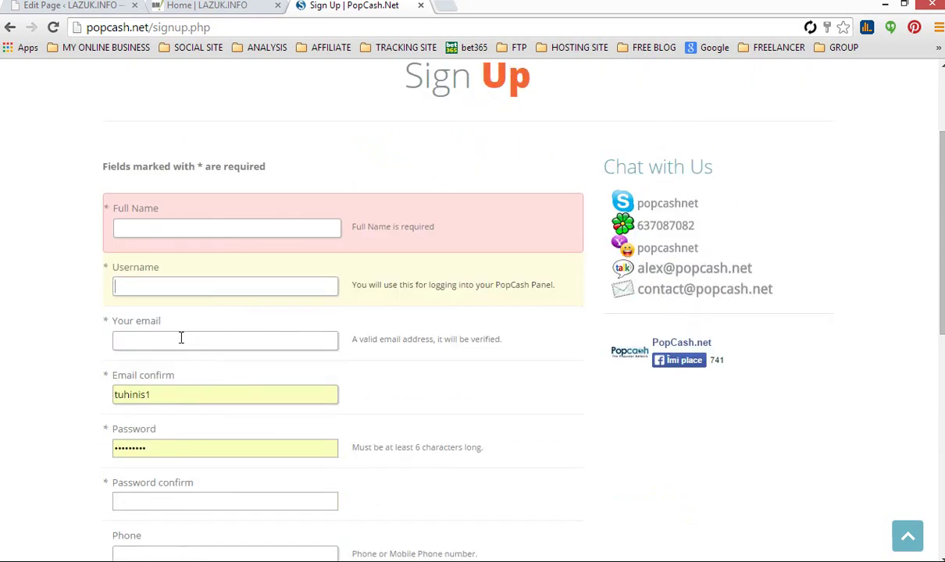
{"action": "left_click", "coordinate": [196, 287]}
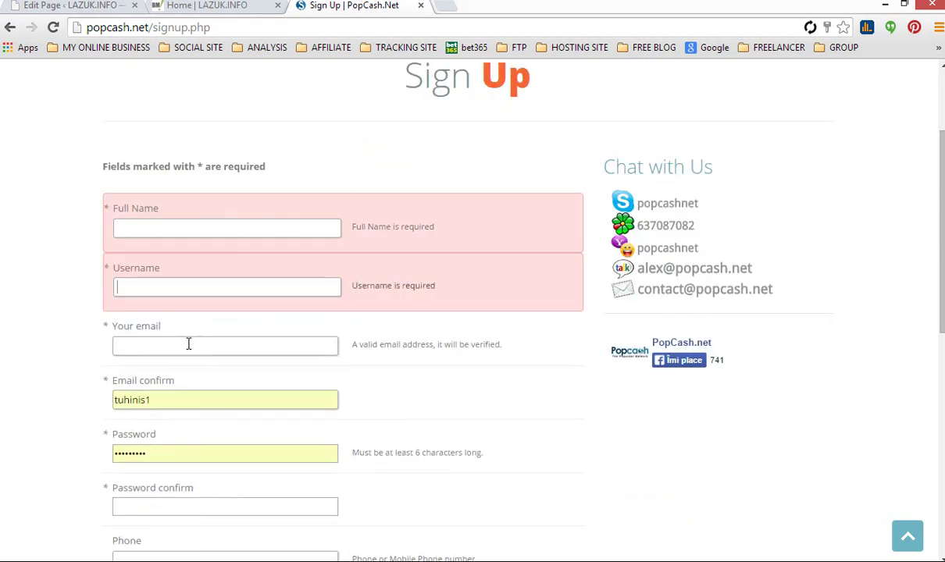
{"action": "scroll", "coordinate": [187, 340], "scroll_direction": "down", "scroll_amount": 1}
{"action": "left_click", "coordinate": [173, 275]}
{"action": "left_click", "coordinate": [176, 330]}
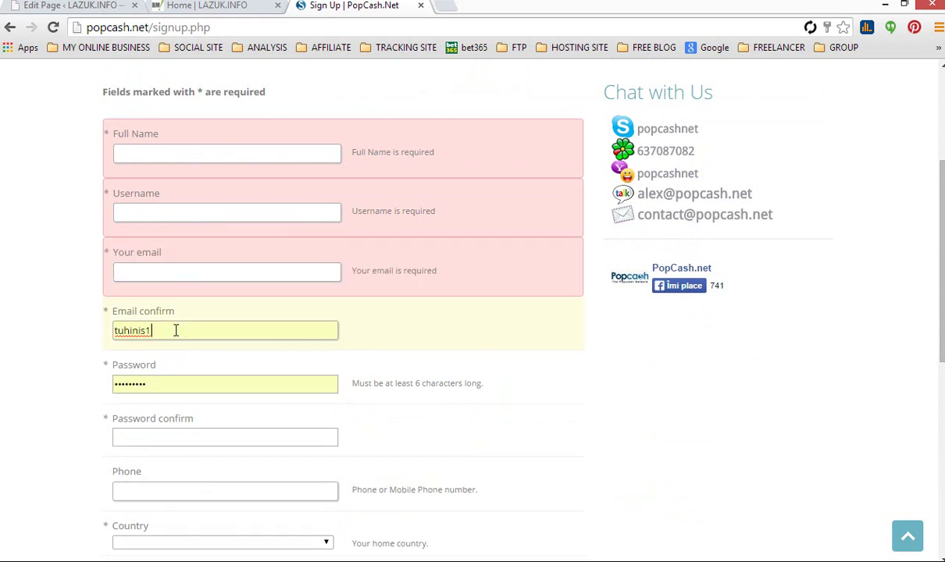
{"action": "scroll", "coordinate": [149, 328], "scroll_direction": "down", "scroll_amount": 2}
{"action": "left_click_drag", "start_coordinate": [185, 240], "coordinate": [67, 249]}
{"action": "left_click", "coordinate": [164, 291]}
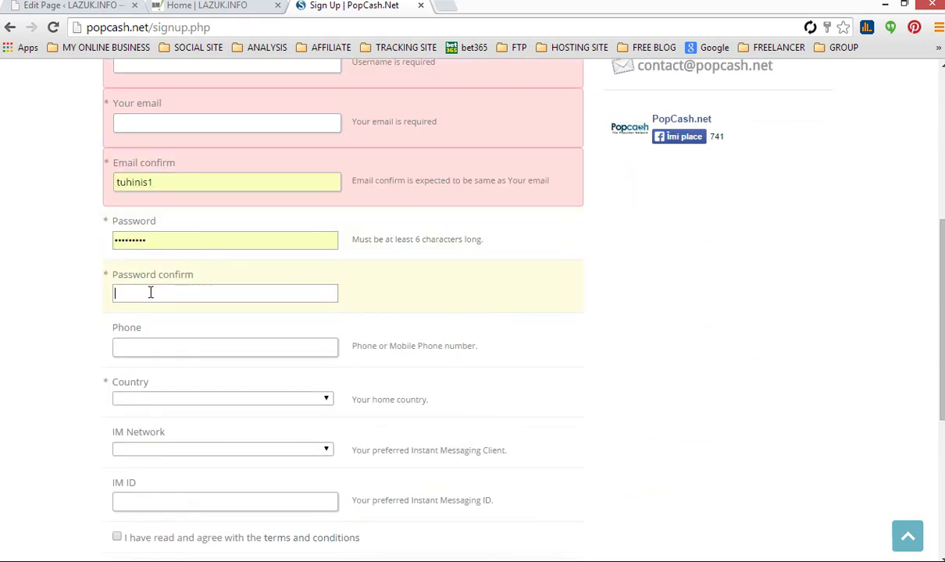
{"action": "left_click", "coordinate": [156, 347]}
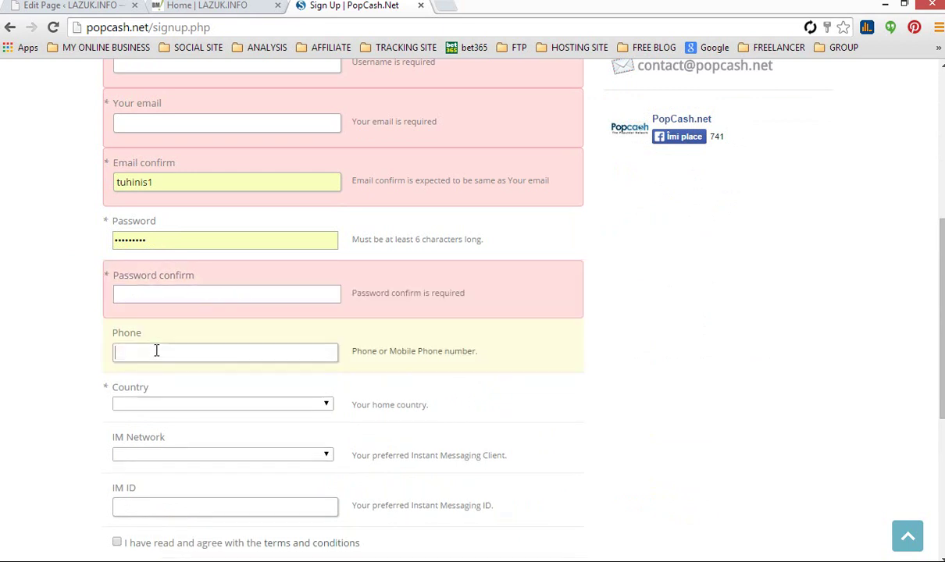
Choose Bangladesh as the country and Skype as the IM network in the sign-up form
{"action": "scroll", "coordinate": [133, 351], "scroll_direction": "down", "scroll_amount": 1}
{"action": "left_click", "coordinate": [149, 332]}
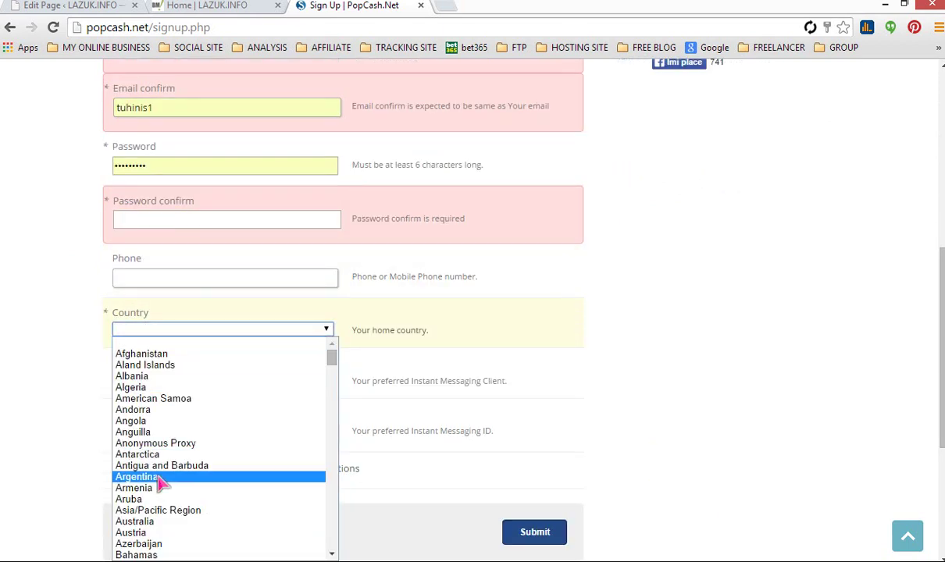
{"action": "scroll", "coordinate": [169, 457], "scroll_direction": "down", "scroll_amount": 4}
{"action": "left_click", "coordinate": [178, 371]}
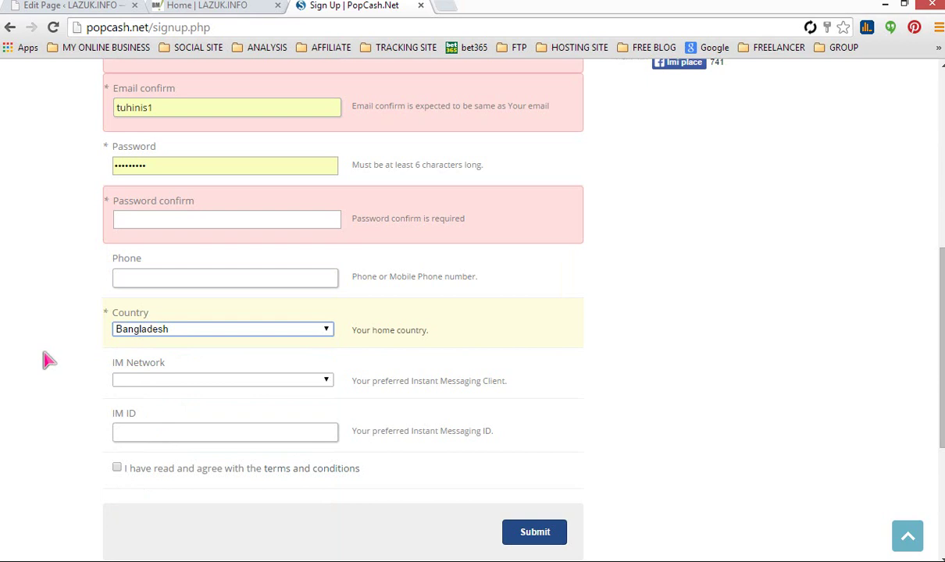
{"action": "left_click", "coordinate": [158, 381]}
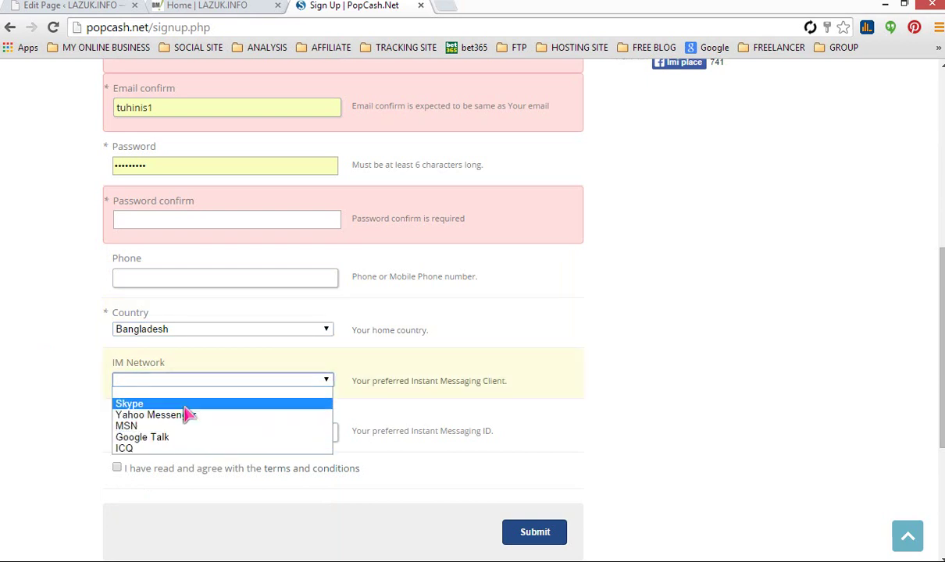
{"action": "left_click", "coordinate": [185, 405]}
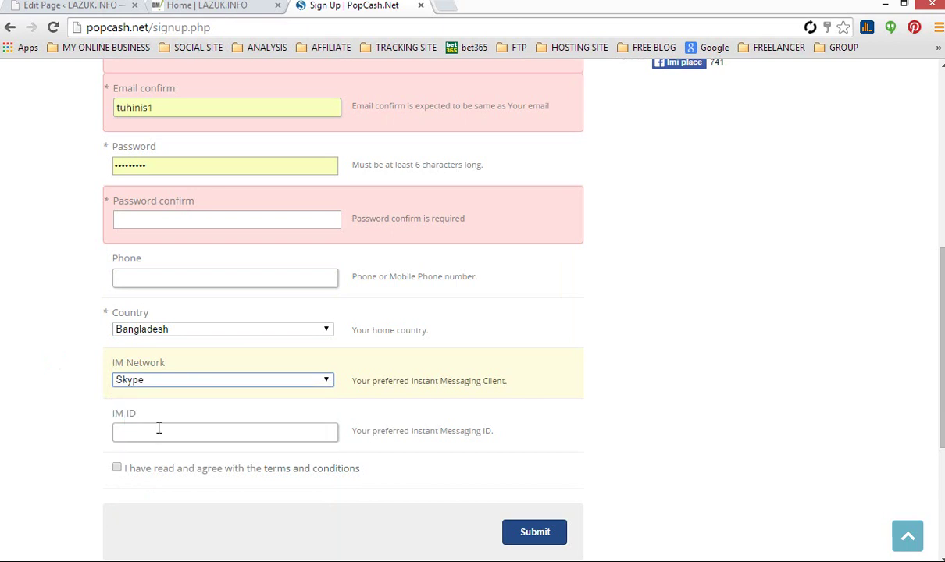
Leave the IM ID empty and try to submit the sign-up form
{"action": "left_click", "coordinate": [159, 430]}
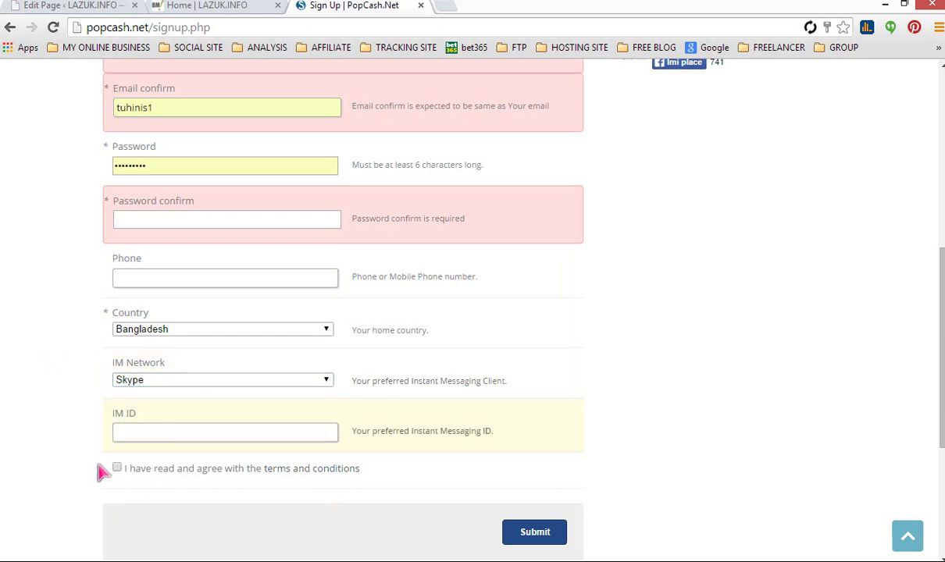
{"action": "scroll", "coordinate": [95, 437], "scroll_direction": "down", "scroll_amount": 1}
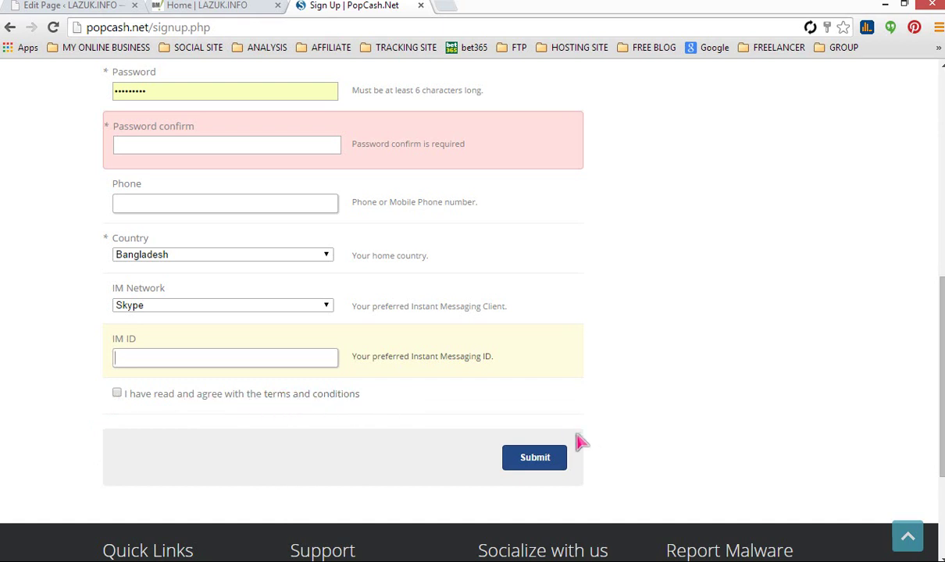
{"action": "left_click", "coordinate": [552, 456]}
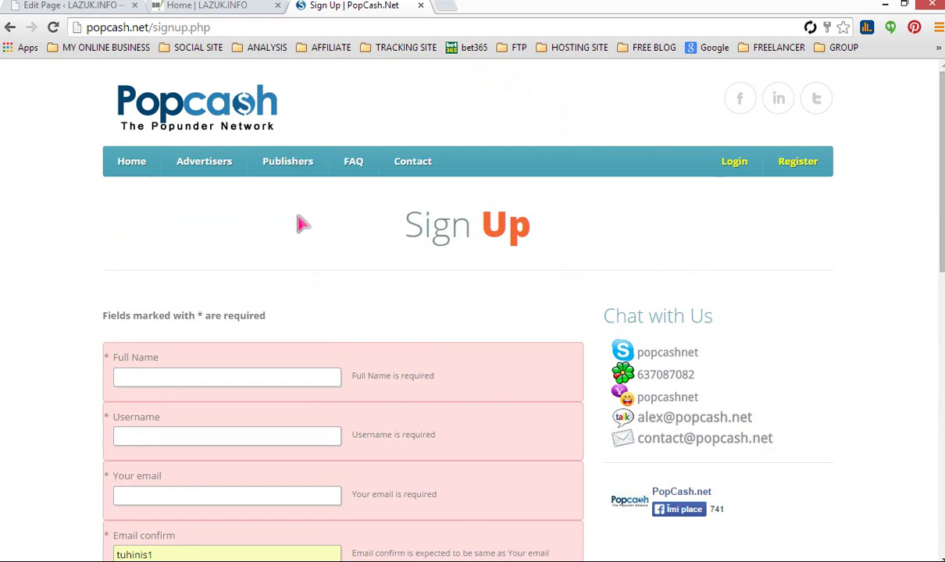
Log in to the existing PopCash account with the saved username and password, and dismiss both dashboard notices
{"action": "left_click", "coordinate": [737, 173]}
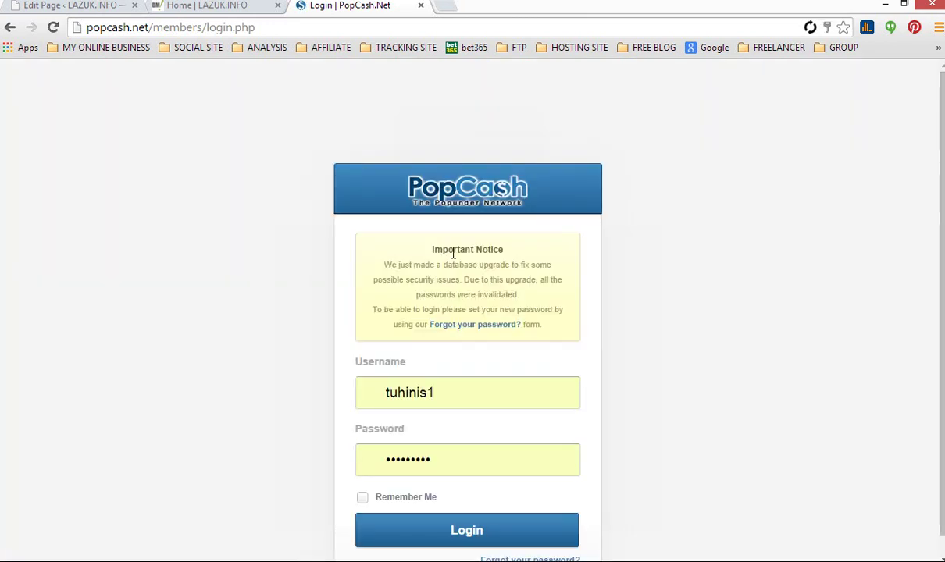
{"action": "scroll", "coordinate": [428, 257], "scroll_direction": "down", "scroll_amount": 1}
{"action": "double_click", "coordinate": [459, 377]}
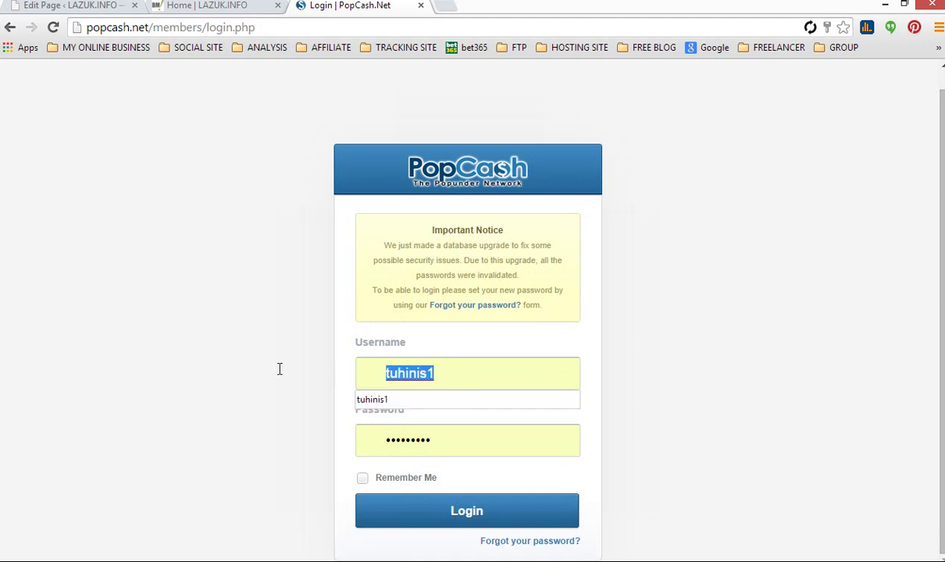
{"action": "left_click", "coordinate": [433, 442]}
{"action": "left_click", "coordinate": [485, 522]}
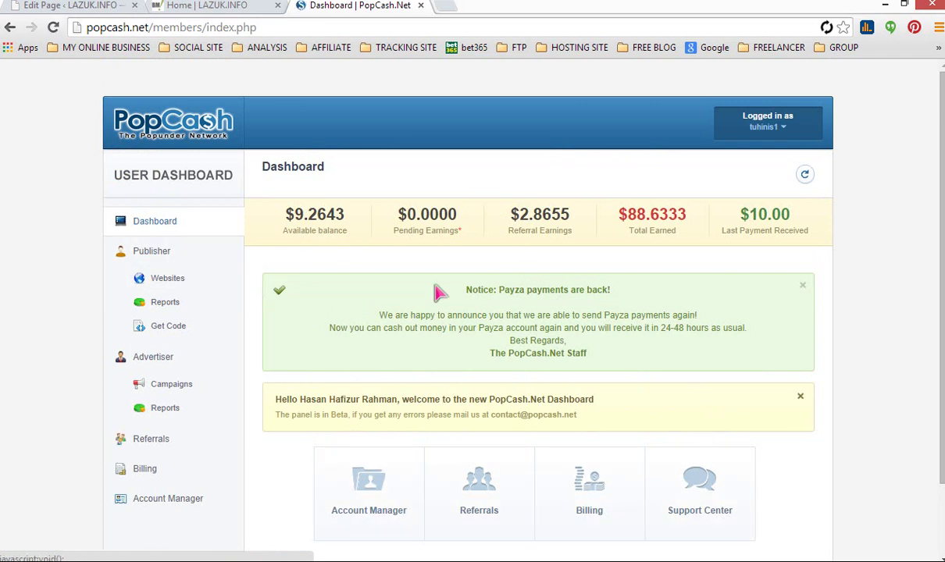
{"action": "left_click", "coordinate": [803, 286]}
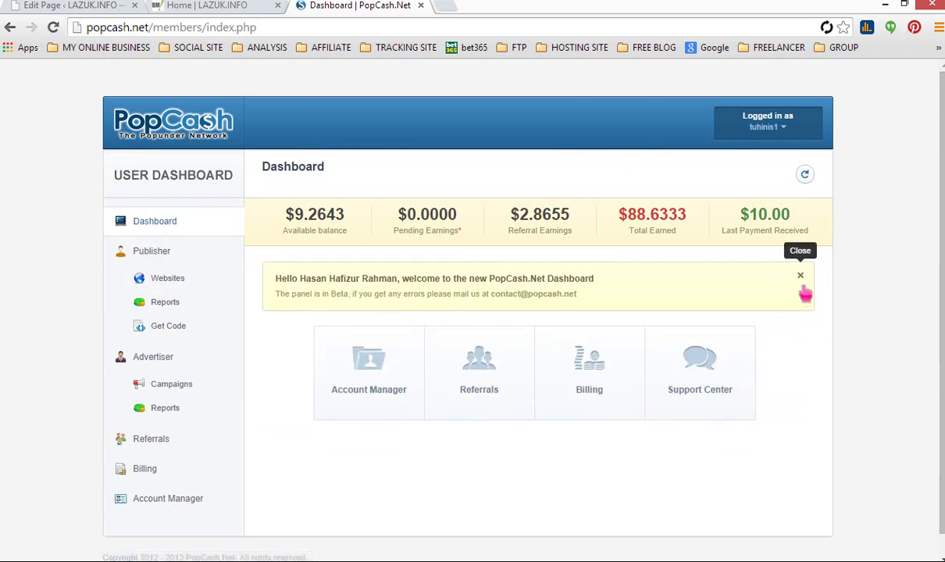
{"action": "left_click", "coordinate": [792, 291]}
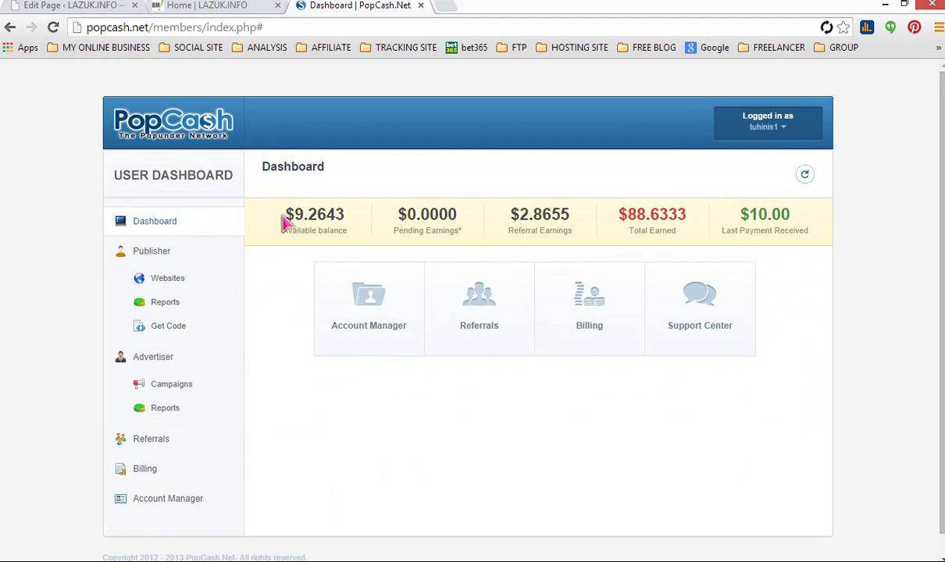
Examine the available balance and the pending earnings, including its explanatory note, on the user dashboard
{"action": "left_click_drag", "start_coordinate": [288, 214], "coordinate": [463, 215]}
{"action": "left_click", "coordinate": [369, 221]}
{"action": "mouse_move", "coordinate": [401, 215]}
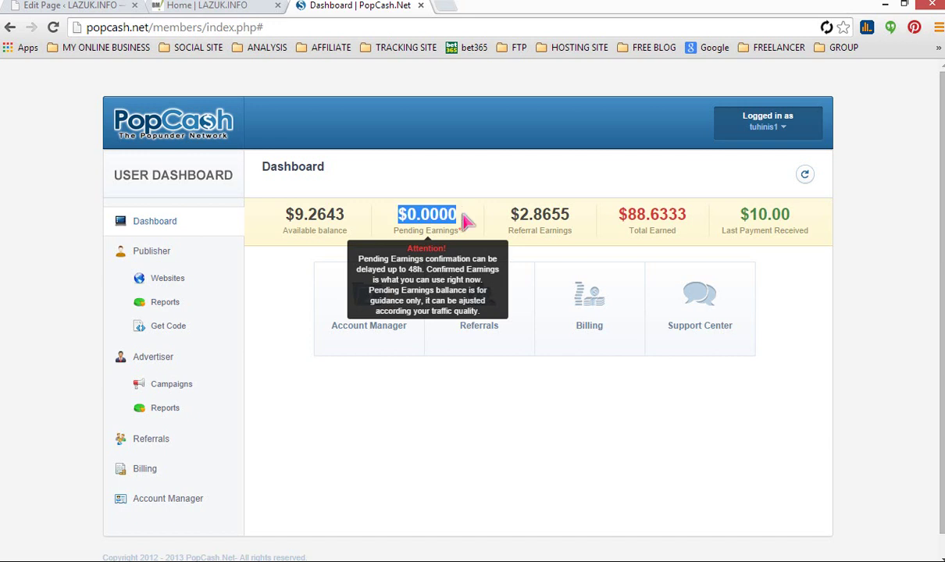
{"action": "left_click", "coordinate": [466, 221]}
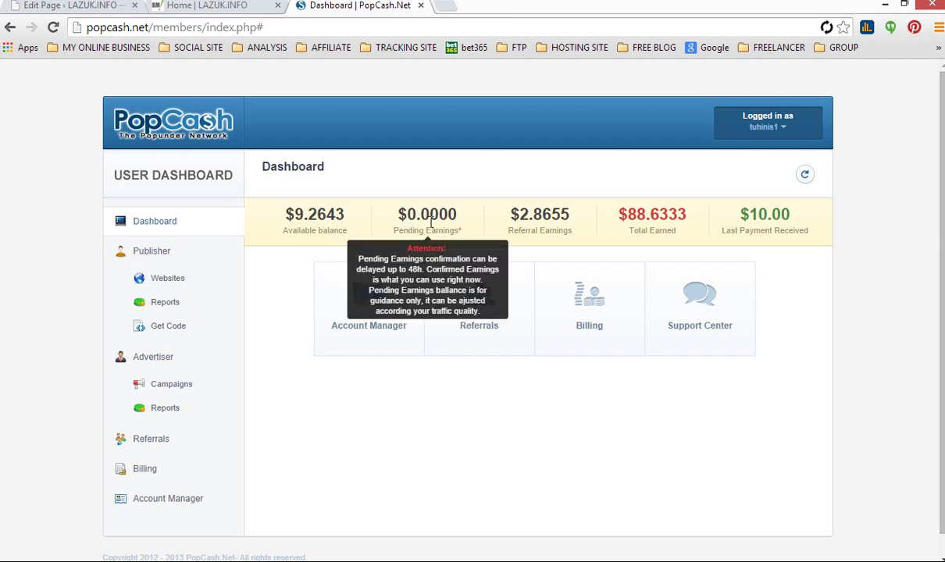
{"action": "left_click_drag", "start_coordinate": [288, 216], "coordinate": [335, 215]}
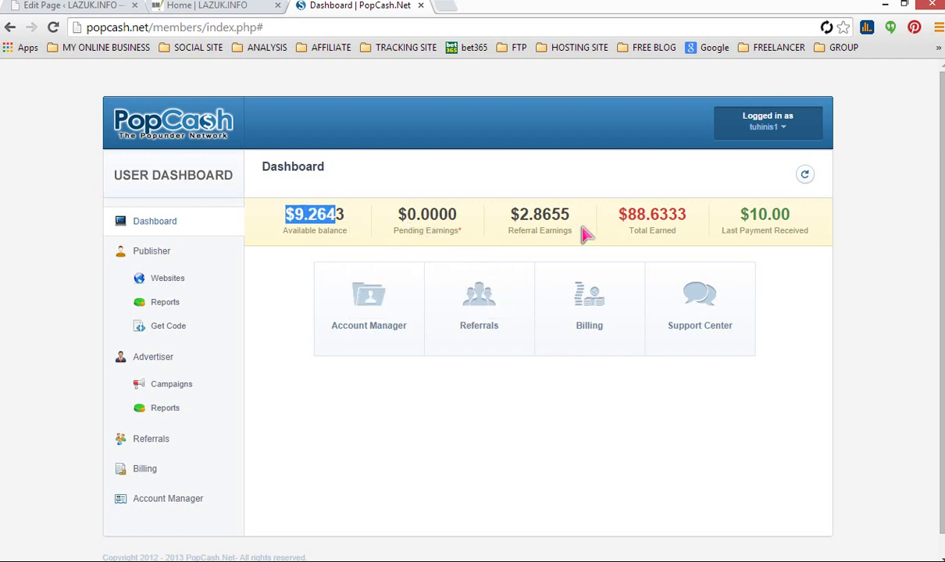
Examine the referral earnings, total earned and last payment received figures on the user dashboard
{"action": "mouse_move", "coordinate": [513, 218]}
{"action": "left_mouse_down"}
{"action": "mouse_move", "coordinate": [600, 221]}
{"action": "mouse_move", "coordinate": [519, 215]}
{"action": "left_mouse_up"}
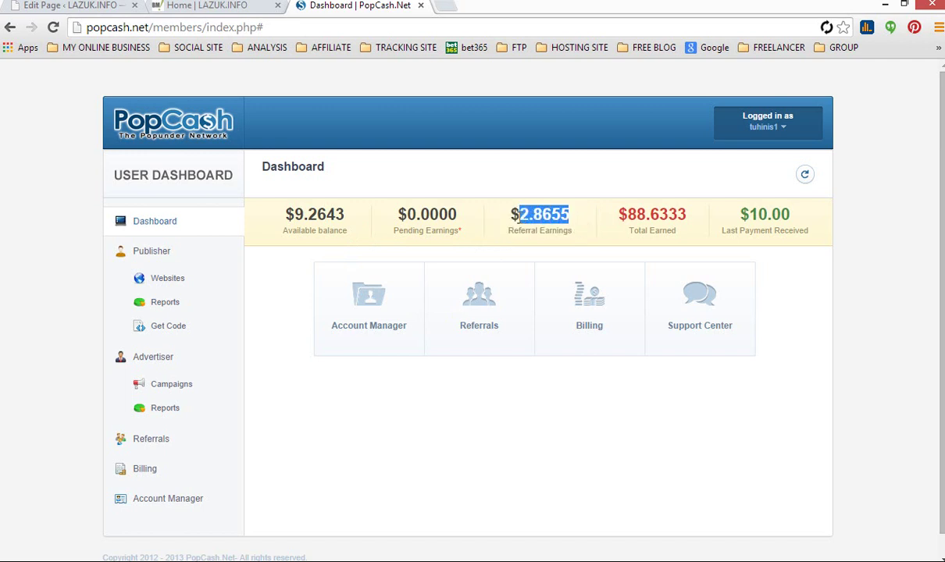
{"action": "left_click", "coordinate": [517, 218]}
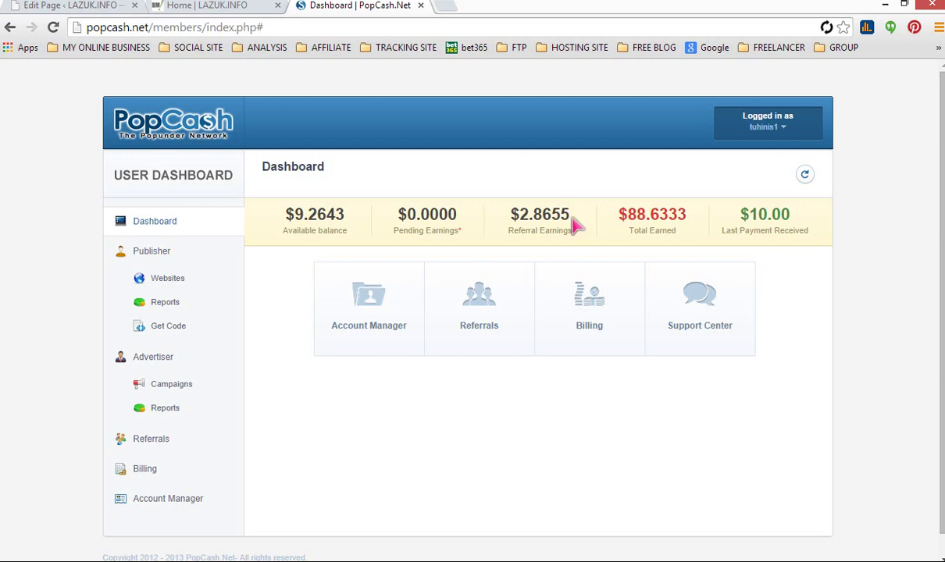
{"action": "left_click_drag", "start_coordinate": [573, 223], "coordinate": [515, 216]}
{"action": "left_click", "coordinate": [607, 449]}
{"action": "left_click_drag", "start_coordinate": [631, 231], "coordinate": [805, 236]}
{"action": "left_click", "coordinate": [636, 243]}
{"action": "left_click", "coordinate": [683, 224]}
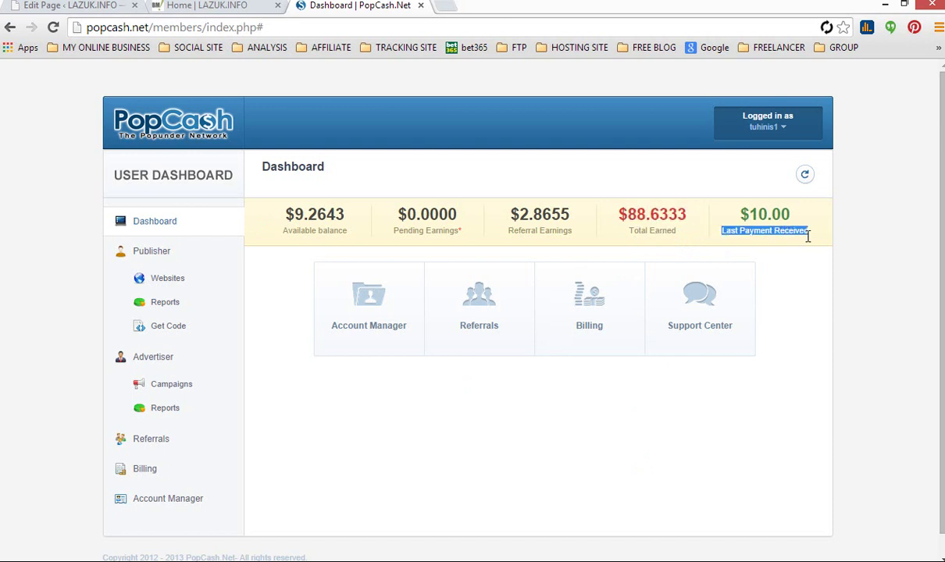
{"action": "left_click", "coordinate": [793, 225]}
{"action": "scroll", "coordinate": [560, 340], "scroll_direction": "down", "scroll_amount": 1}
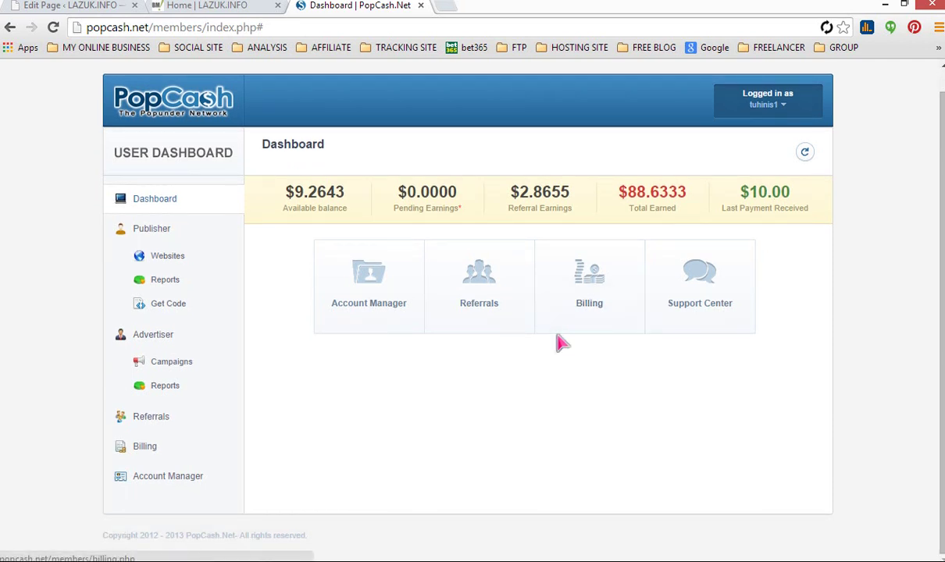
{"action": "scroll", "coordinate": [559, 343], "scroll_direction": "up", "scroll_amount": 1}
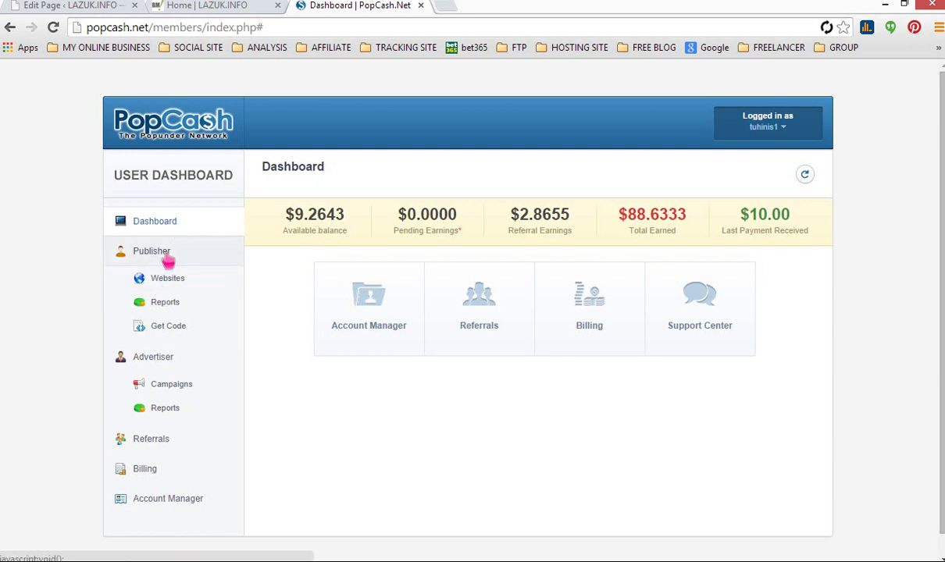
Review the publisher's list of websites and their approval status, and open the publisher reports
{"action": "left_click", "coordinate": [172, 281]}
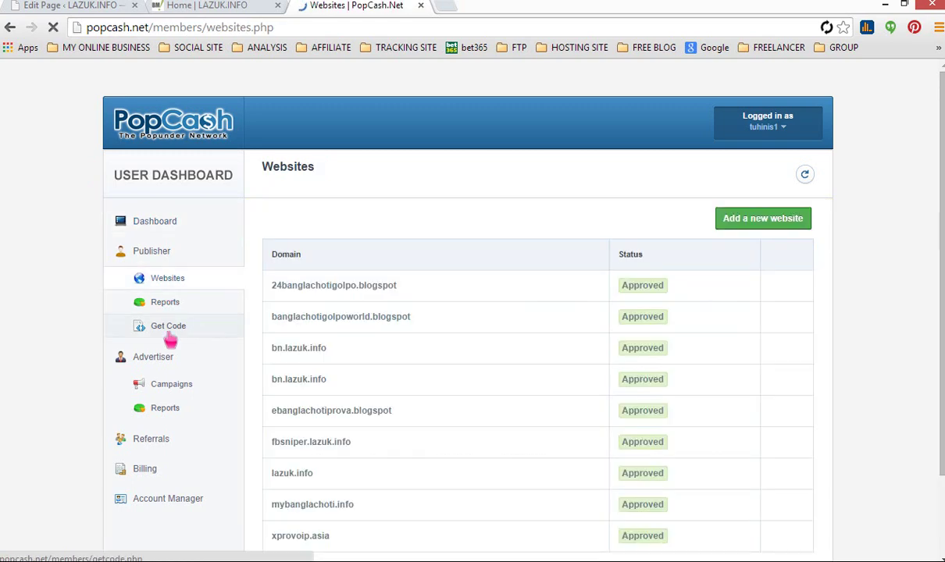
{"action": "scroll", "coordinate": [386, 331], "scroll_direction": "down", "scroll_amount": 2}
{"action": "scroll", "coordinate": [386, 335], "scroll_direction": "up", "scroll_amount": 2}
{"action": "scroll", "coordinate": [386, 333], "scroll_direction": "down", "scroll_amount": 3}
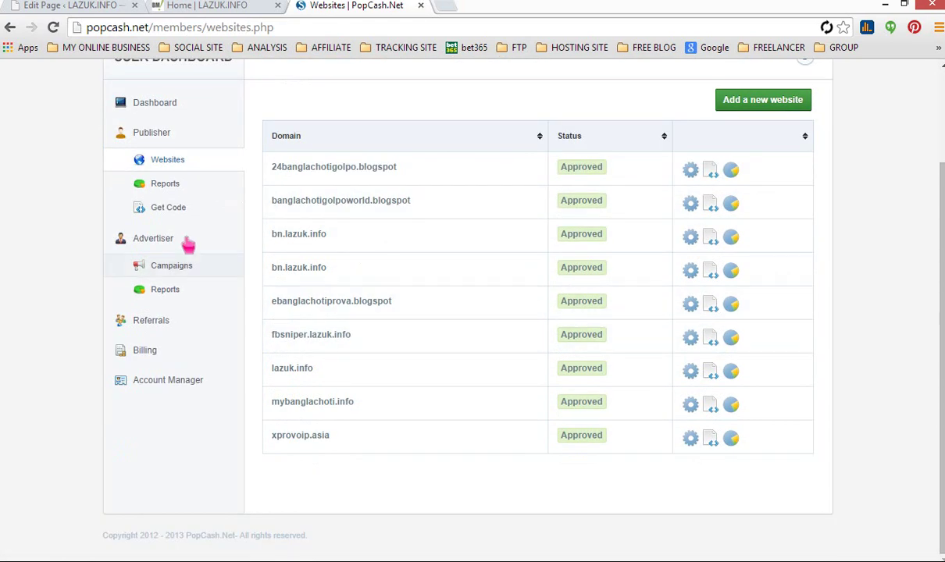
{"action": "left_click", "coordinate": [160, 184]}
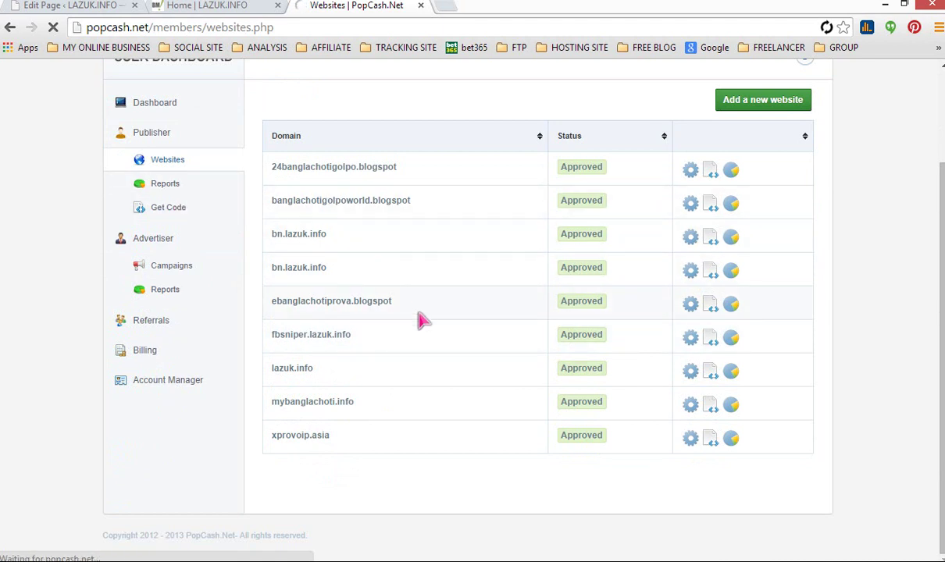
{"action": "scroll", "coordinate": [422, 321], "scroll_direction": "up", "scroll_amount": 3}
Open the publisher's ad code page and select bn.lazuk.info as the website to get code for
{"action": "left_click", "coordinate": [168, 325]}
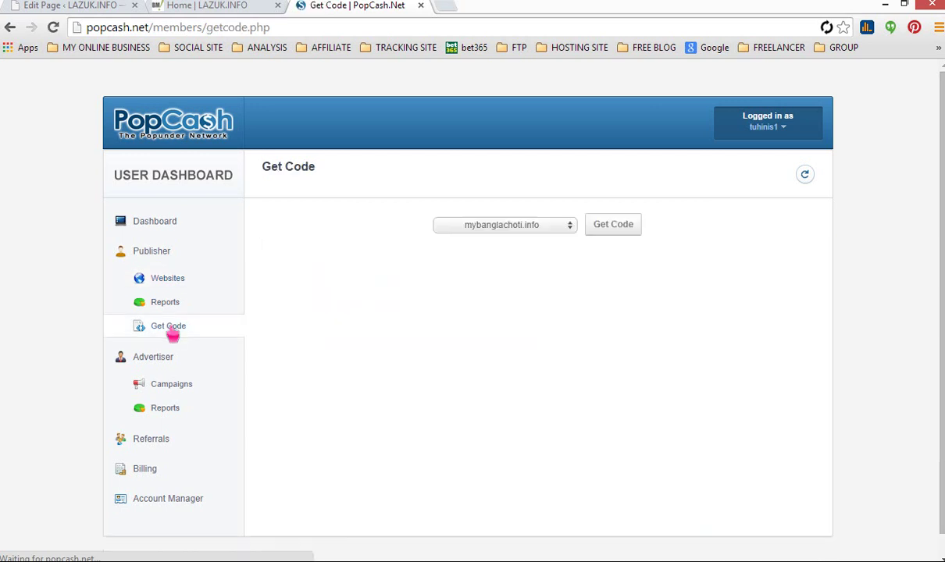
{"action": "left_click", "coordinate": [574, 228]}
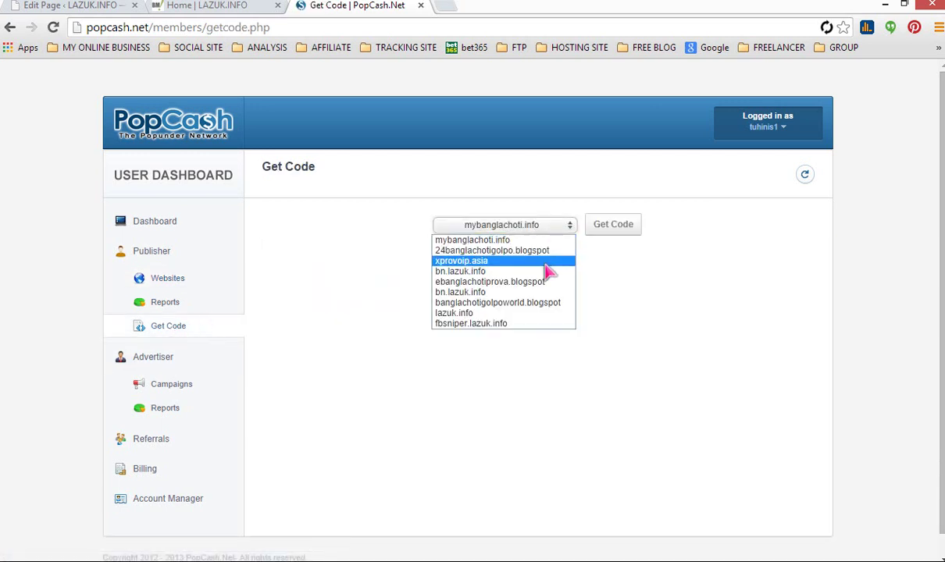
{"action": "left_click", "coordinate": [538, 274]}
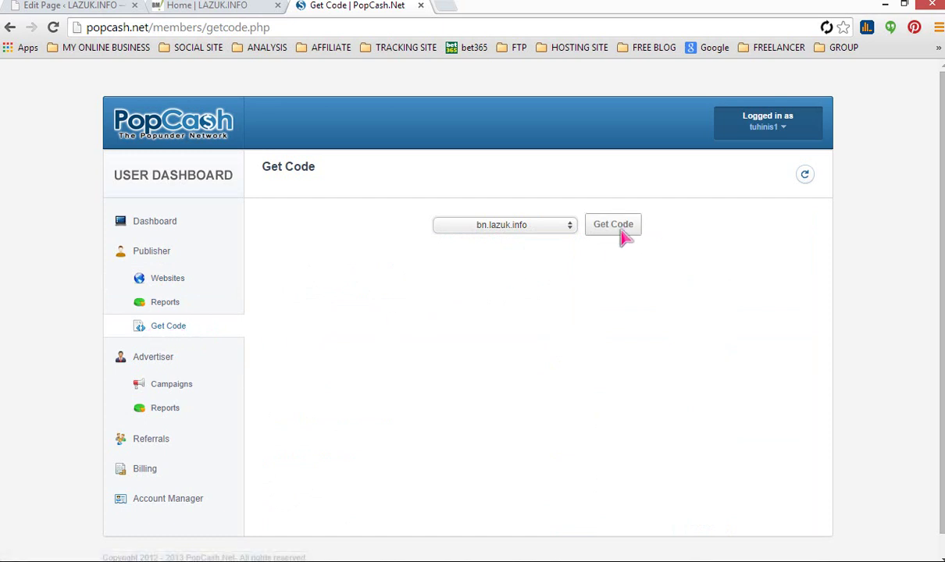
Open the referrals page and examine the signup page and home page referral links
{"action": "scroll", "coordinate": [454, 348], "scroll_direction": "down", "scroll_amount": 1}
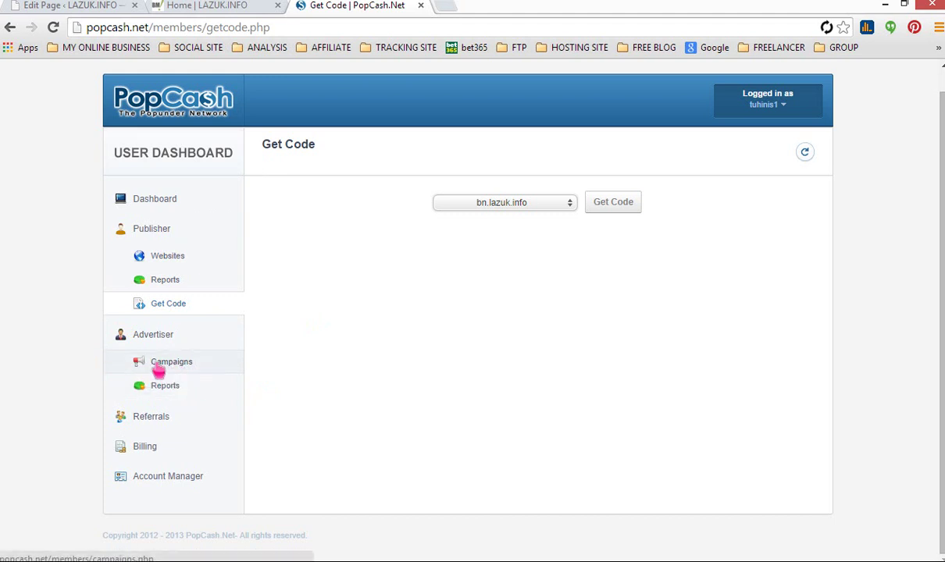
{"action": "left_click", "coordinate": [163, 424]}
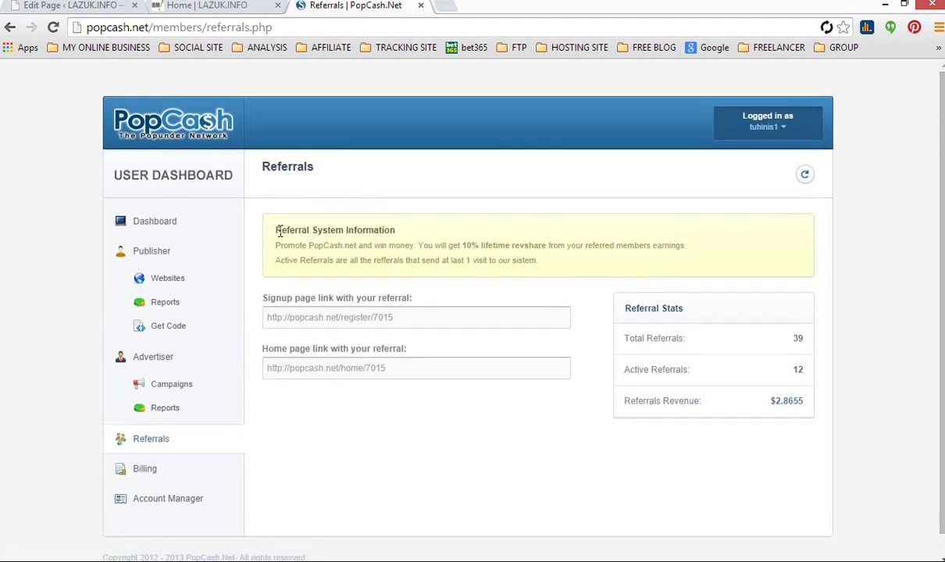
{"action": "left_click_drag", "start_coordinate": [391, 318], "coordinate": [184, 320]}
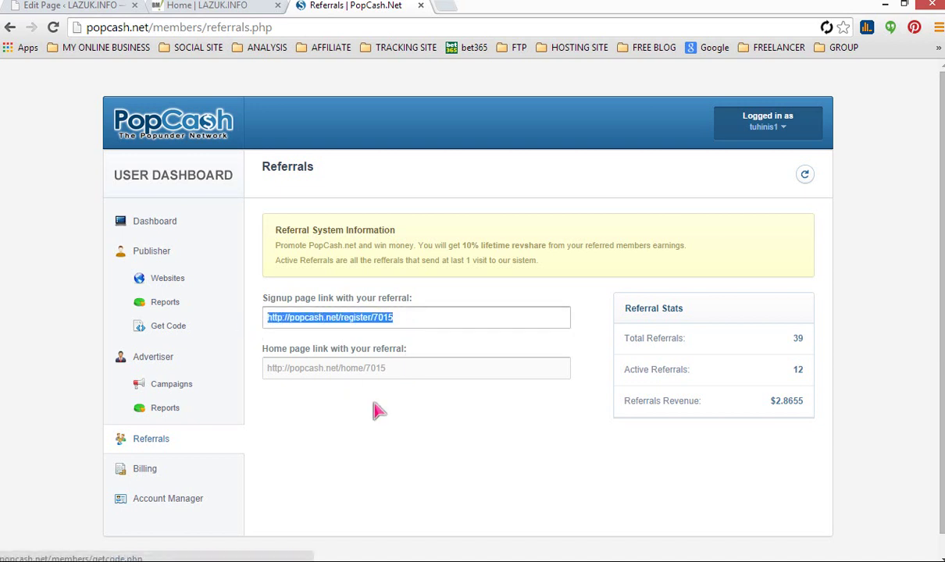
{"action": "left_click_drag", "start_coordinate": [422, 368], "coordinate": [265, 372]}
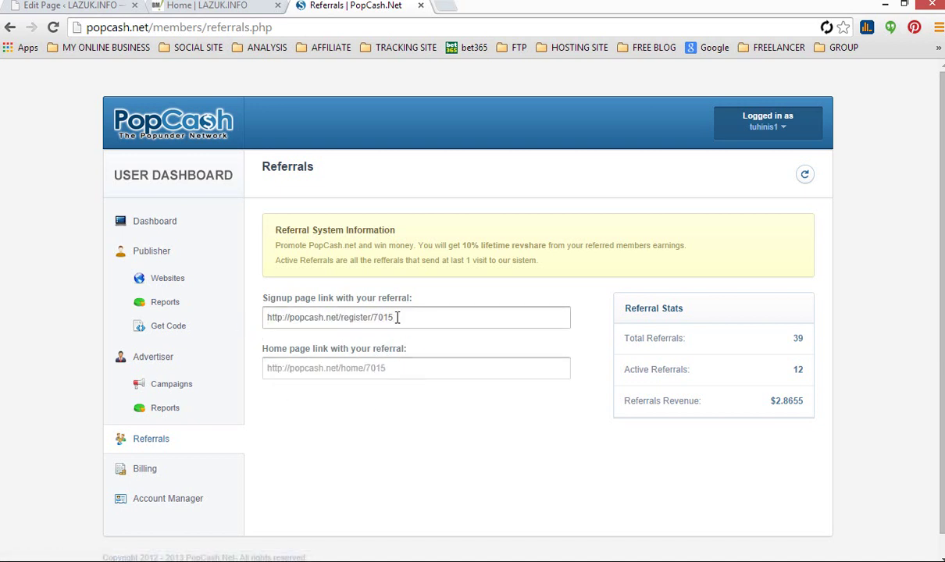
{"action": "left_click_drag", "start_coordinate": [395, 318], "coordinate": [248, 318]}
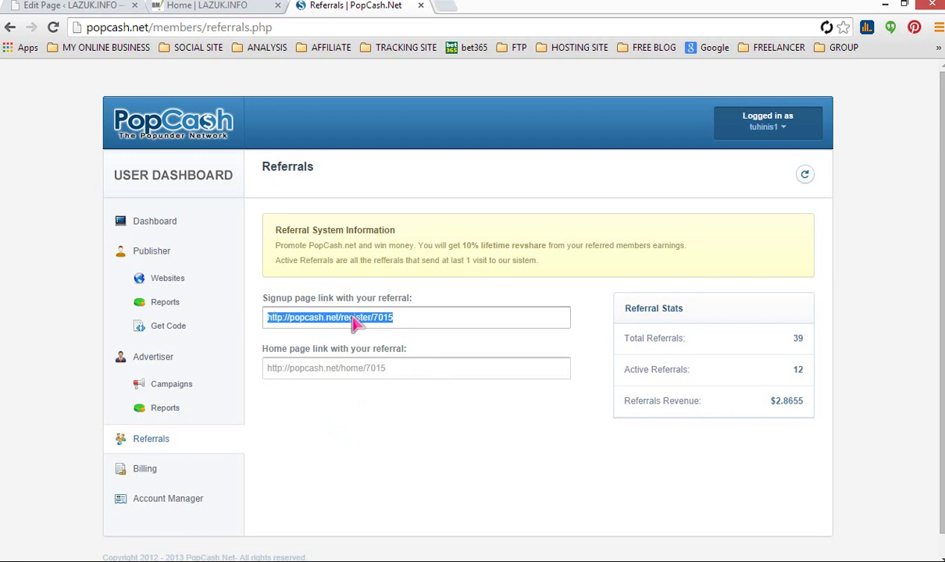
{"action": "left_click", "coordinate": [414, 376]}
{"action": "left_click_drag", "start_coordinate": [414, 376], "coordinate": [236, 371]}
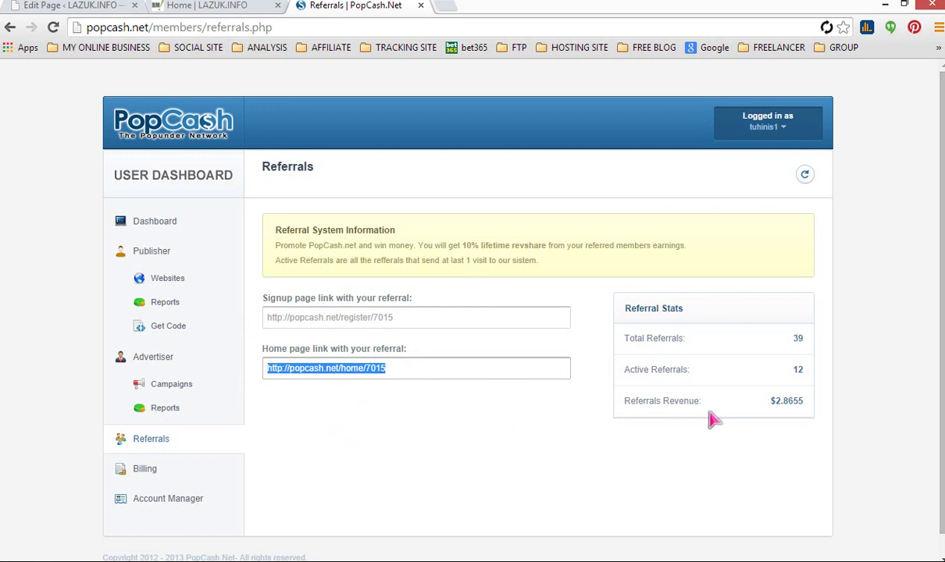
Examine the total referrals, active referrals and referrals revenue in the referral stats
{"action": "left_click_drag", "start_coordinate": [626, 341], "coordinate": [690, 371]}
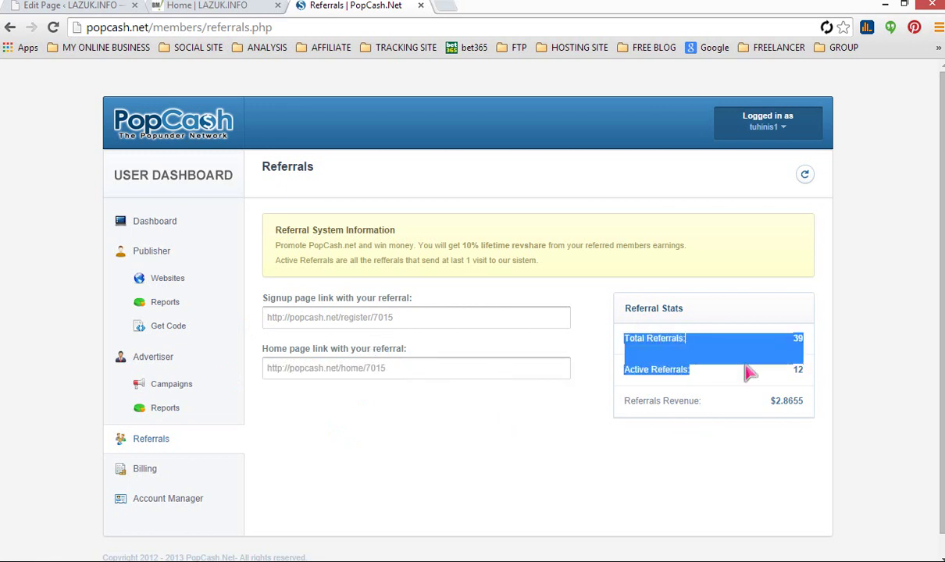
{"action": "left_click", "coordinate": [689, 371]}
{"action": "left_click_drag", "start_coordinate": [630, 404], "coordinate": [816, 413]}
{"action": "left_click", "coordinate": [815, 414]}
{"action": "left_click_drag", "start_coordinate": [703, 403], "coordinate": [616, 413]}
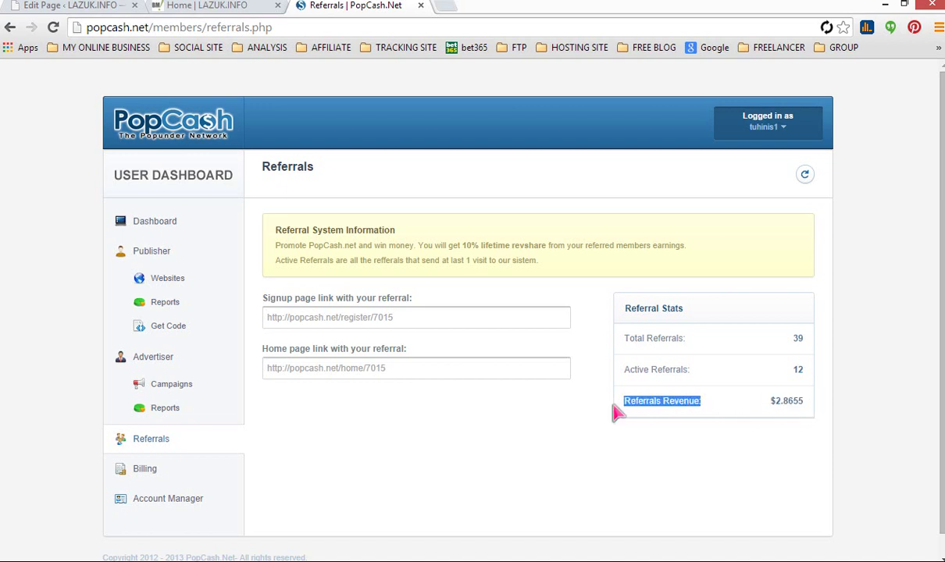
{"action": "left_click", "coordinate": [706, 402]}
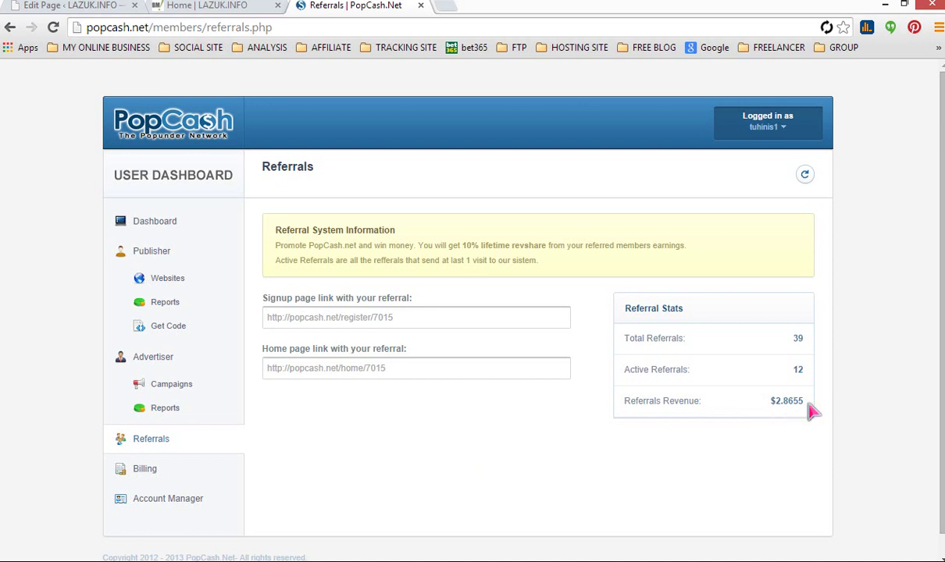
{"action": "mouse_move", "coordinate": [813, 412]}
{"action": "left_mouse_down"}
{"action": "mouse_move", "coordinate": [785, 406]}
{"action": "mouse_move", "coordinate": [806, 401]}
{"action": "left_mouse_up"}
{"action": "left_click", "coordinate": [777, 403]}
{"action": "left_click_drag", "start_coordinate": [795, 337], "coordinate": [805, 338]}
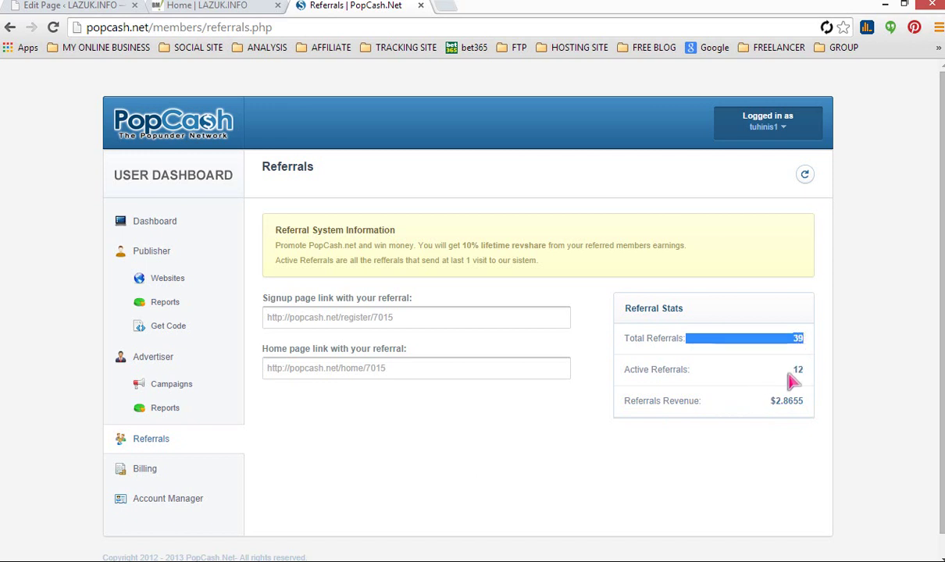
{"action": "left_click_drag", "start_coordinate": [749, 369], "coordinate": [798, 373]}
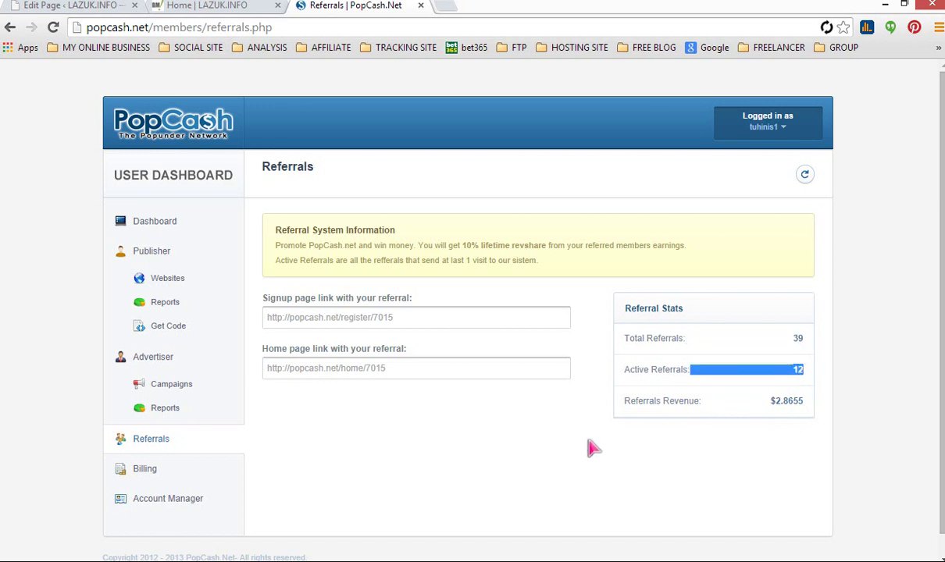
{"action": "left_click", "coordinate": [654, 386]}
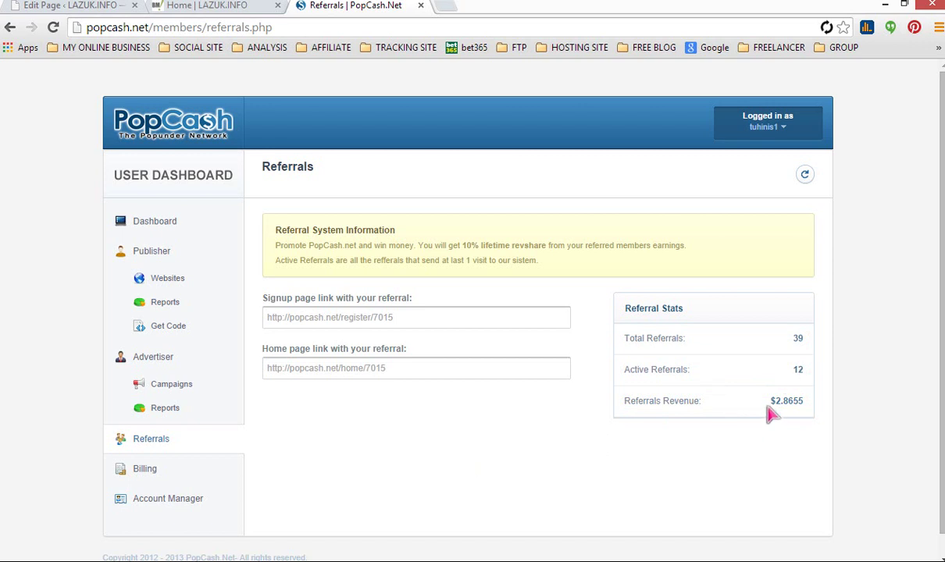
{"action": "left_click_drag", "start_coordinate": [785, 403], "coordinate": [808, 403]}
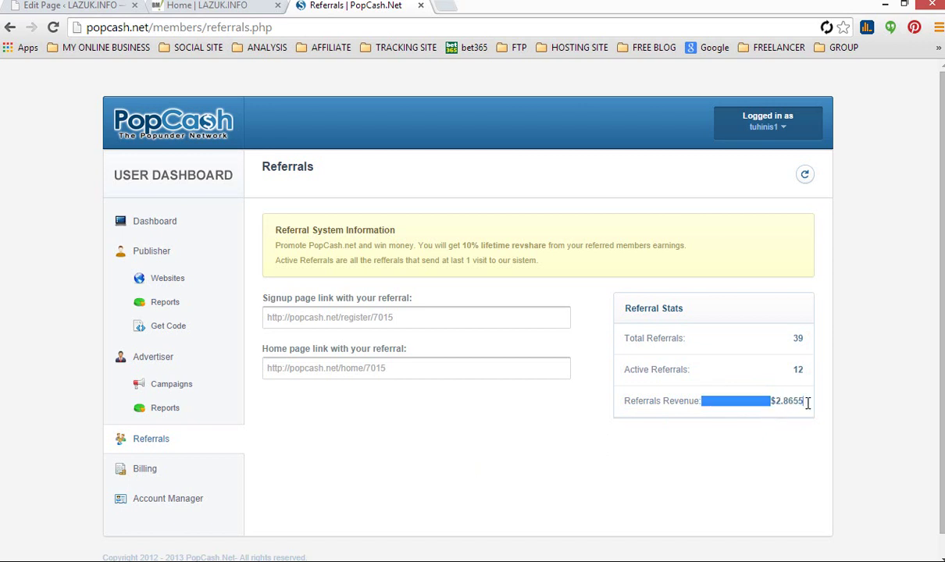
{"action": "left_click", "coordinate": [607, 414]}
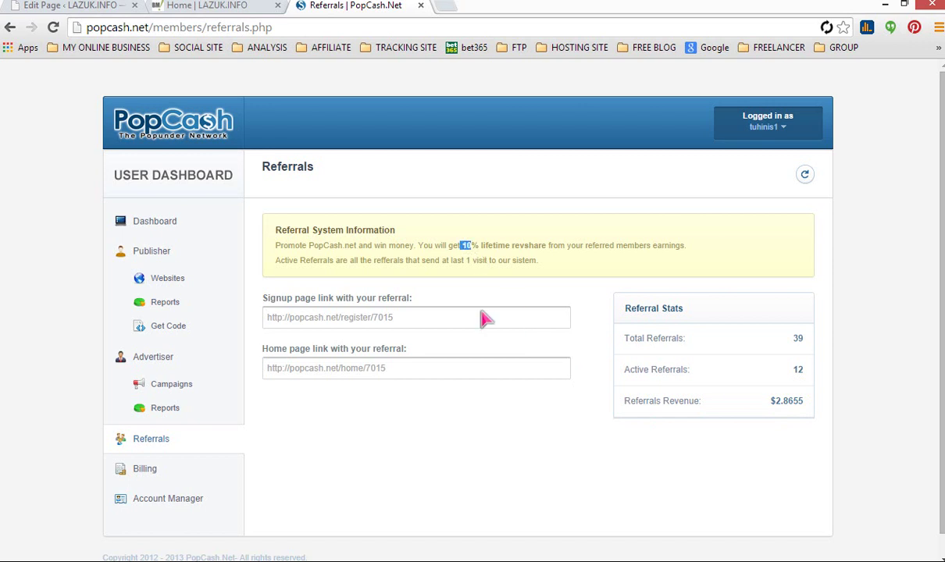
Compare the referrals revenue with the lifetime revshare rate stated in the referral system information
{"action": "left_click_drag", "start_coordinate": [756, 402], "coordinate": [789, 402]}
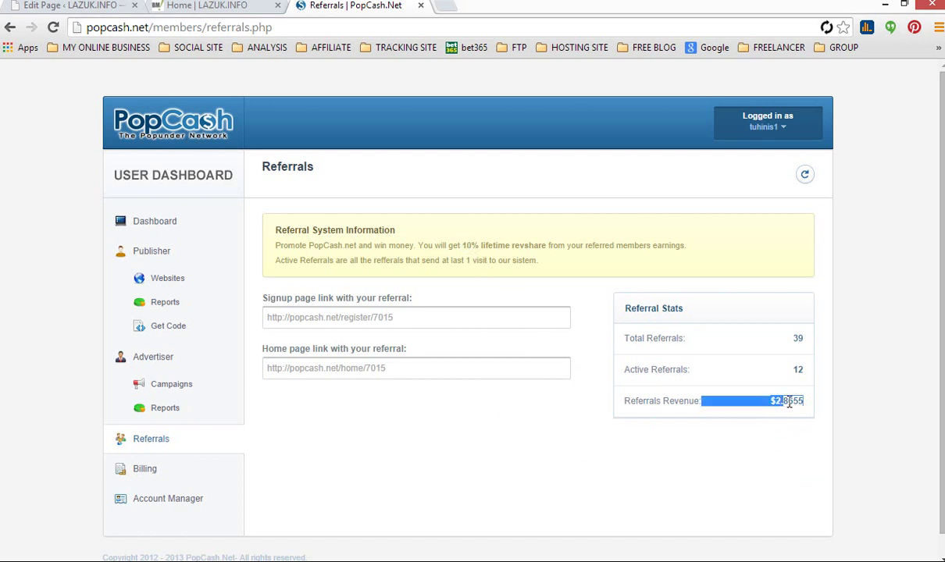
{"action": "left_click", "coordinate": [807, 401]}
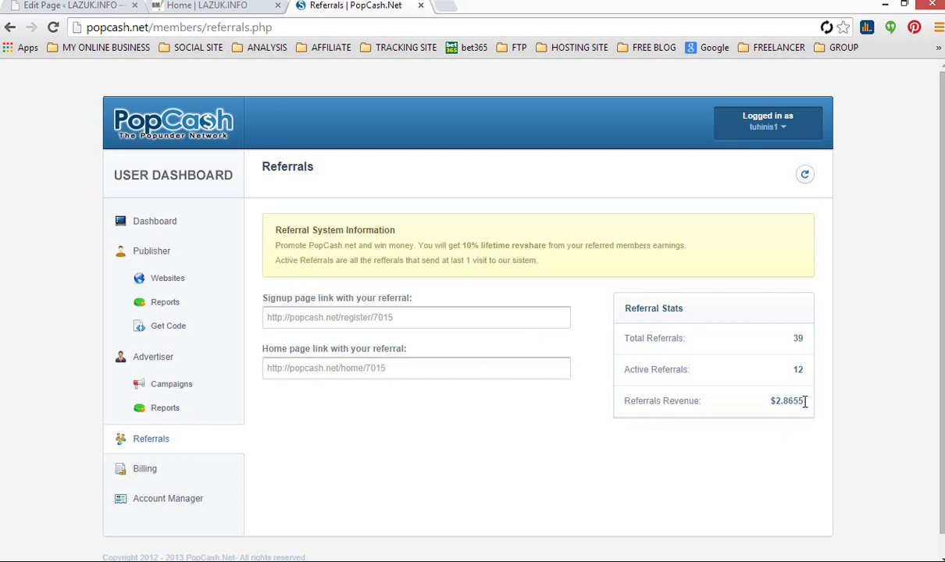
{"action": "triple_click", "coordinate": [806, 401]}
{"action": "left_click", "coordinate": [718, 421]}
{"action": "left_click", "coordinate": [771, 416]}
{"action": "left_click", "coordinate": [504, 245]}
{"action": "left_click_drag", "start_coordinate": [463, 245], "coordinate": [491, 246]}
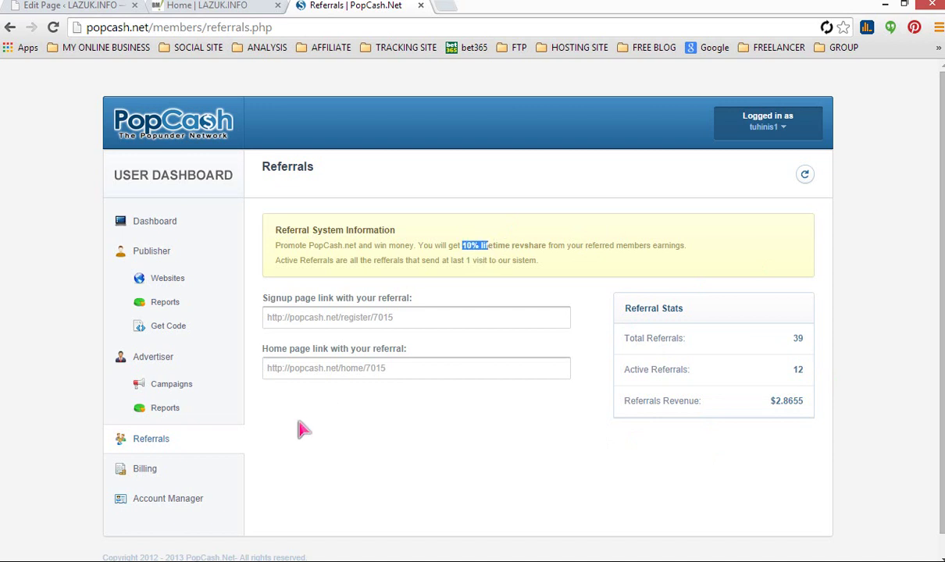
{"action": "left_click", "coordinate": [147, 223]}
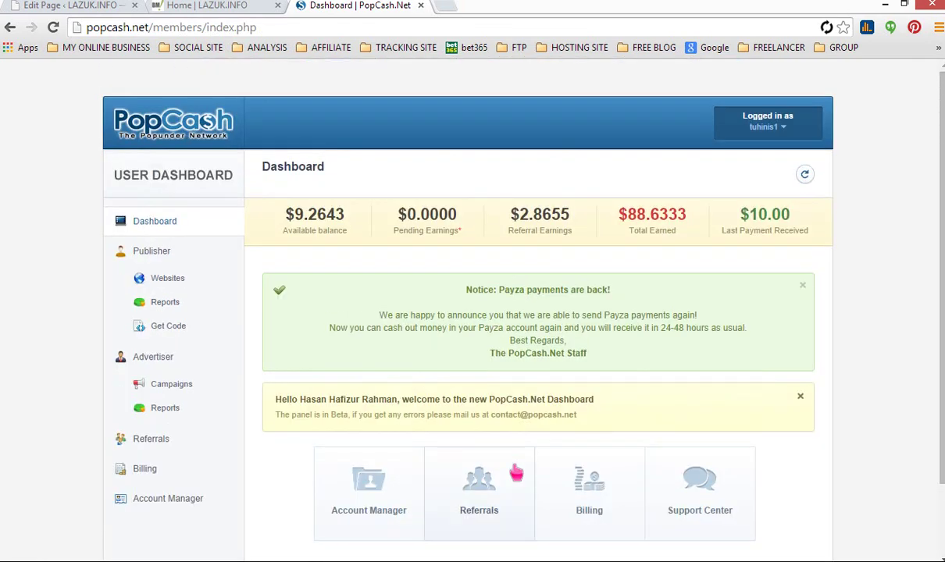
{"action": "left_click", "coordinate": [444, 7]}
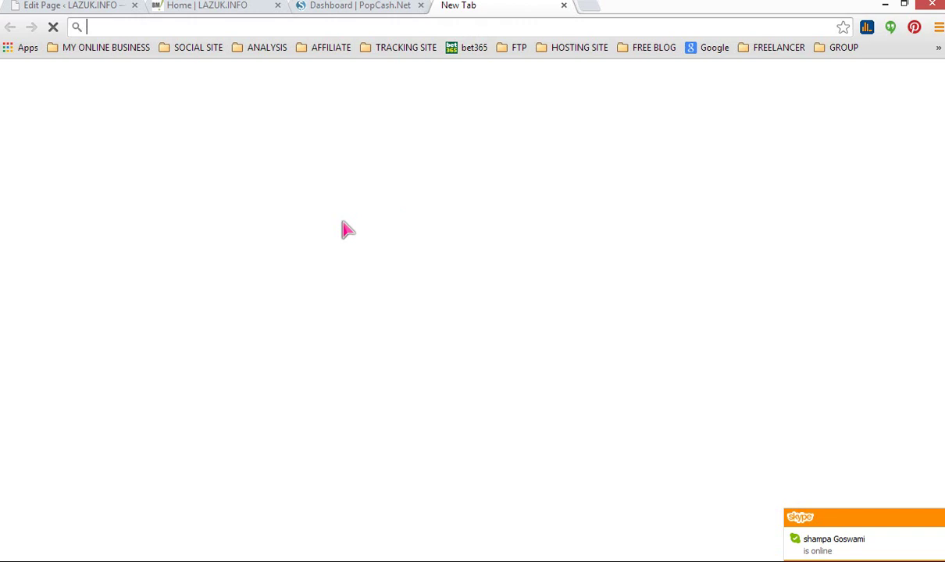
{"action": "type", "text": "g"}
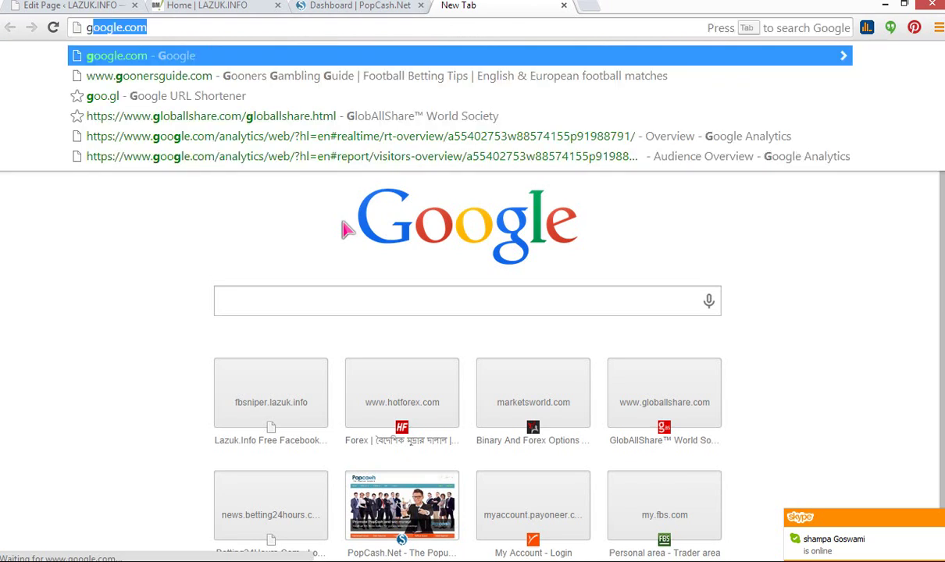
{"action": "key", "text": "BackSpace"}
{"action": "key", "text": "BackSpace"}
{"action": "type", "text": "b"}
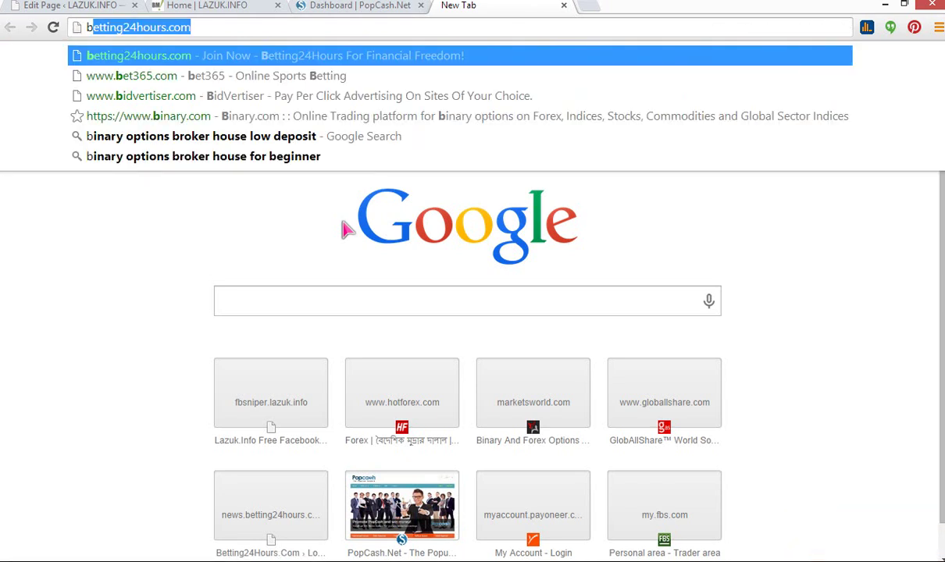
{"action": "type", "text": "logger"}
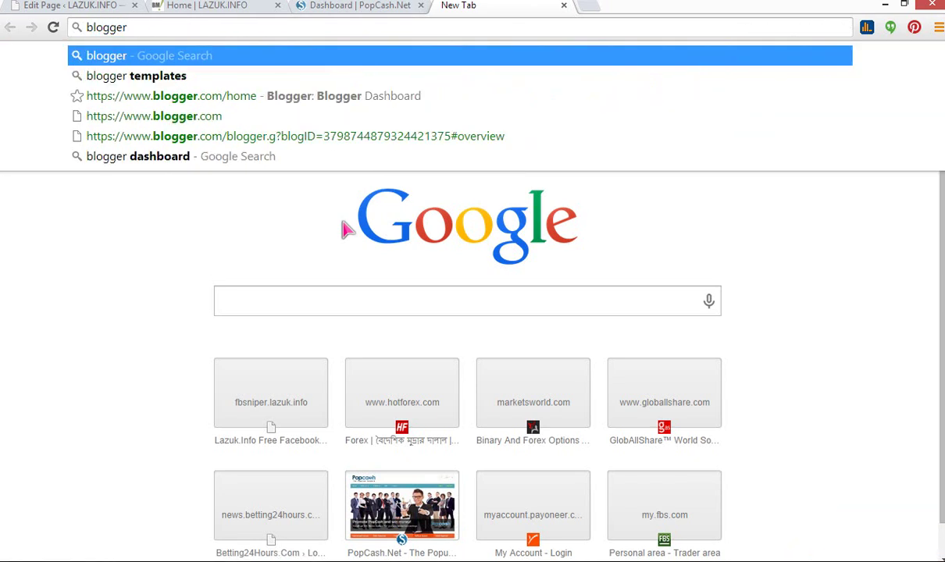
{"action": "key", "text": "Down"}
{"action": "key", "text": "Down"}
{"action": "key", "text": "Return"}
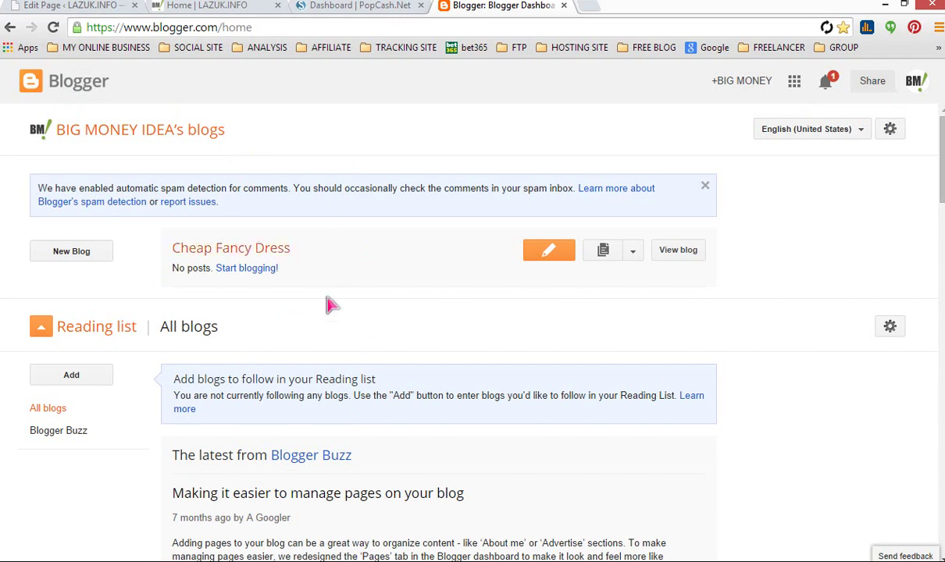
Switch from Blogger back to the open PopCash dashboard
{"action": "left_click", "coordinate": [317, 5]}
{"action": "scroll", "coordinate": [367, 269], "scroll_direction": "down", "scroll_amount": 1}
{"action": "scroll", "coordinate": [367, 269], "scroll_direction": "up", "scroll_amount": 1}
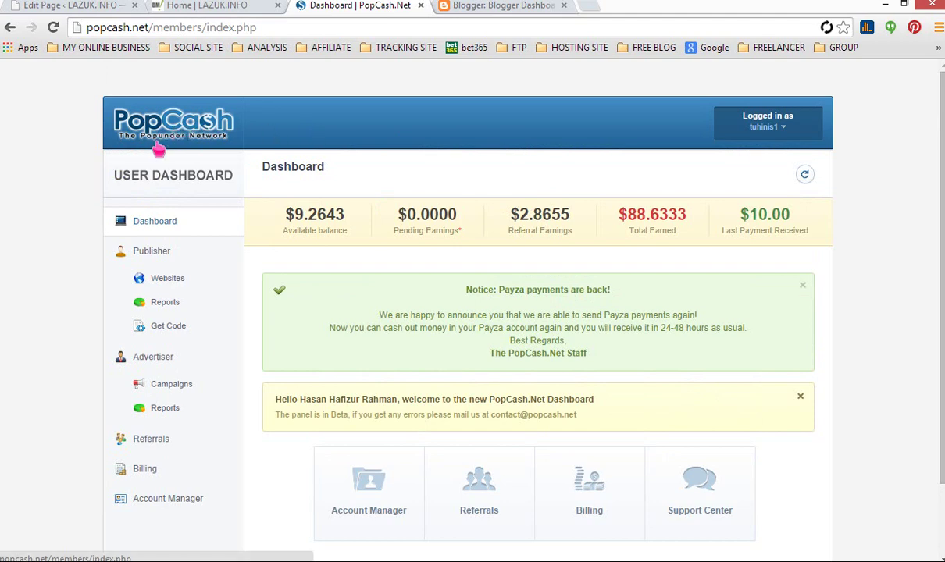
Switch to Blogger and fill in a new blog with the title "Earn Money From PopUp Ads" and the address popcashreview.blogspot.com
{"action": "left_click", "coordinate": [496, 6]}
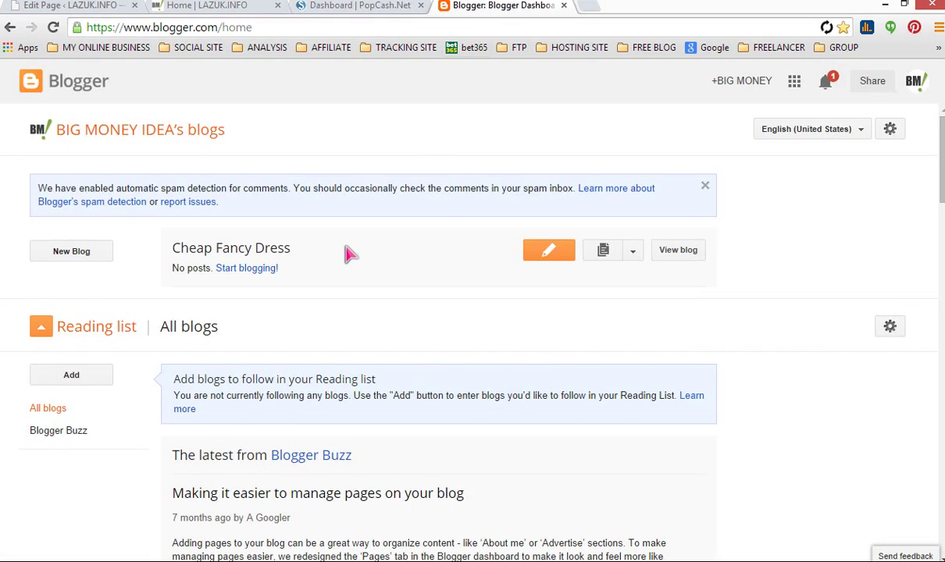
{"action": "left_click", "coordinate": [77, 261]}
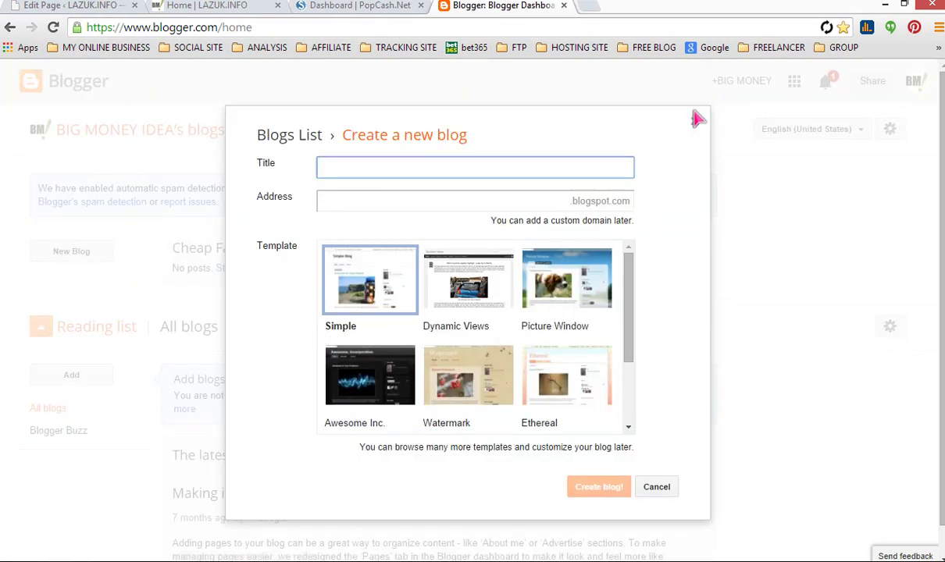
{"action": "left_click", "coordinate": [78, 264]}
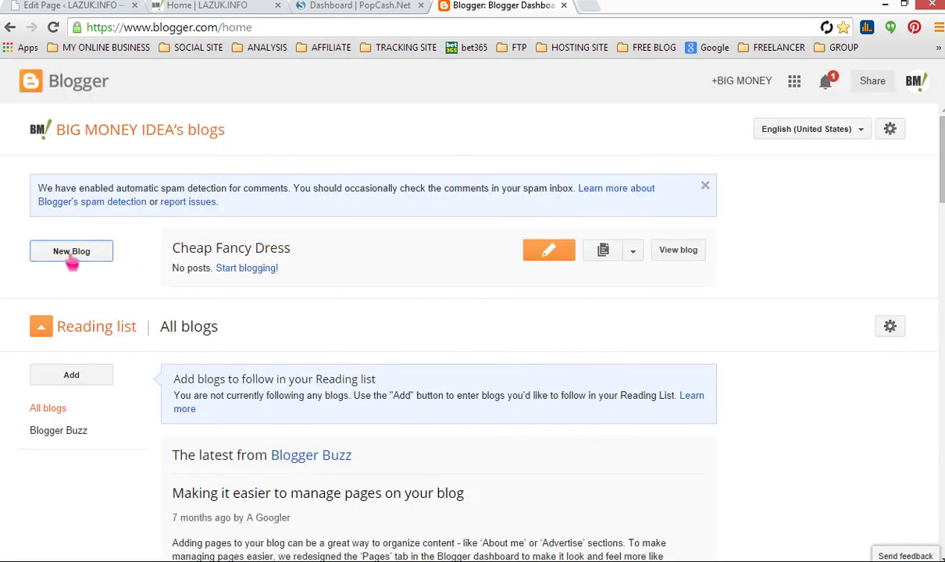
{"action": "left_click", "coordinate": [71, 264]}
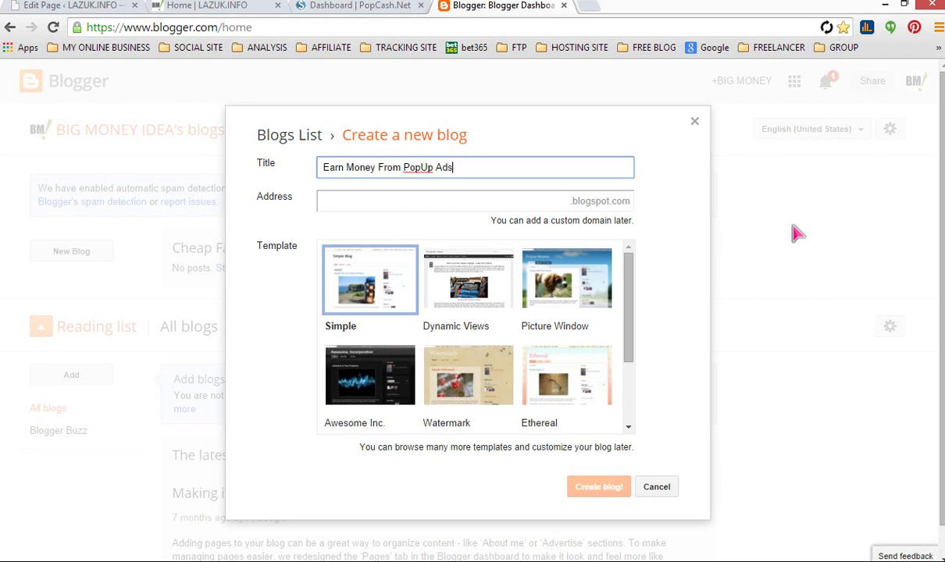
{"action": "key", "text": "Tab"}
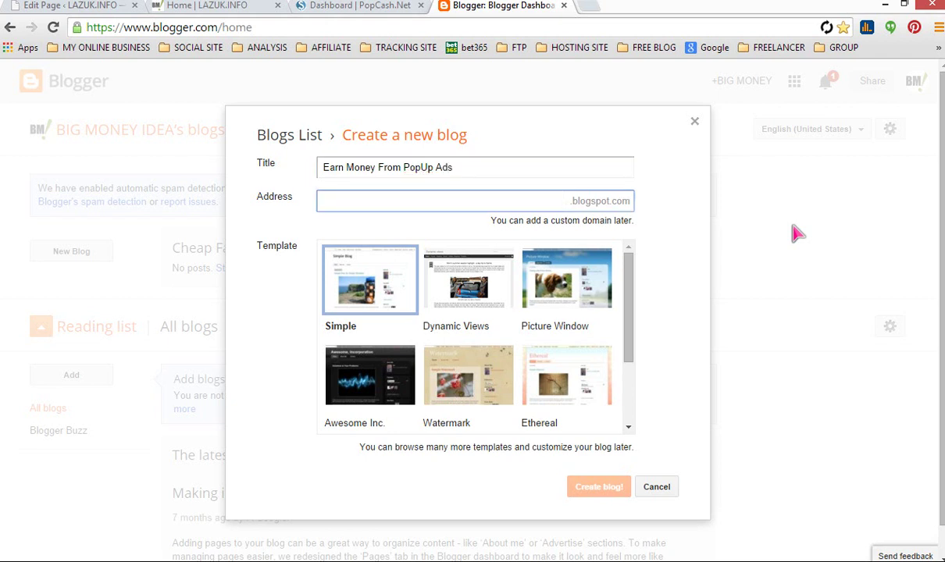
{"action": "type", "text": "pop"}
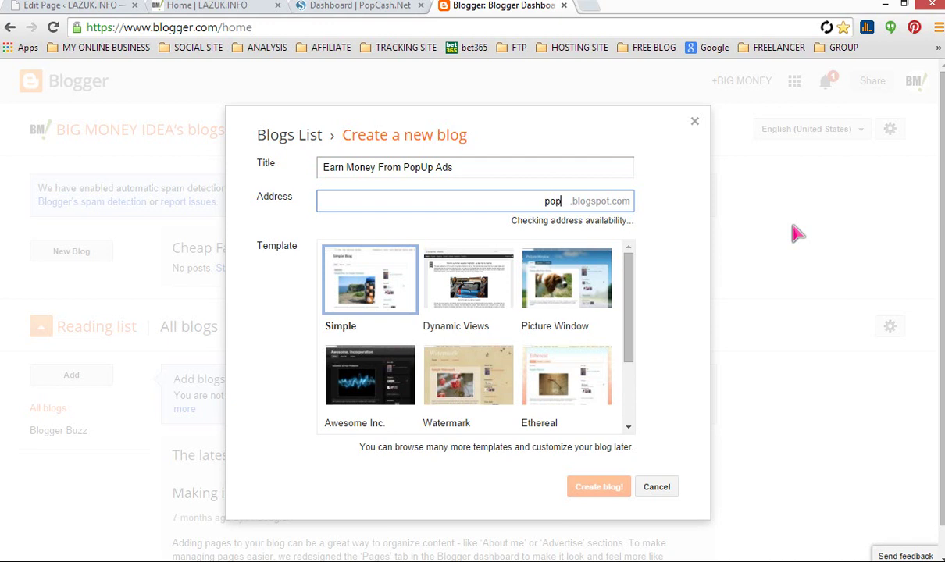
{"action": "type", "text": "cash"}
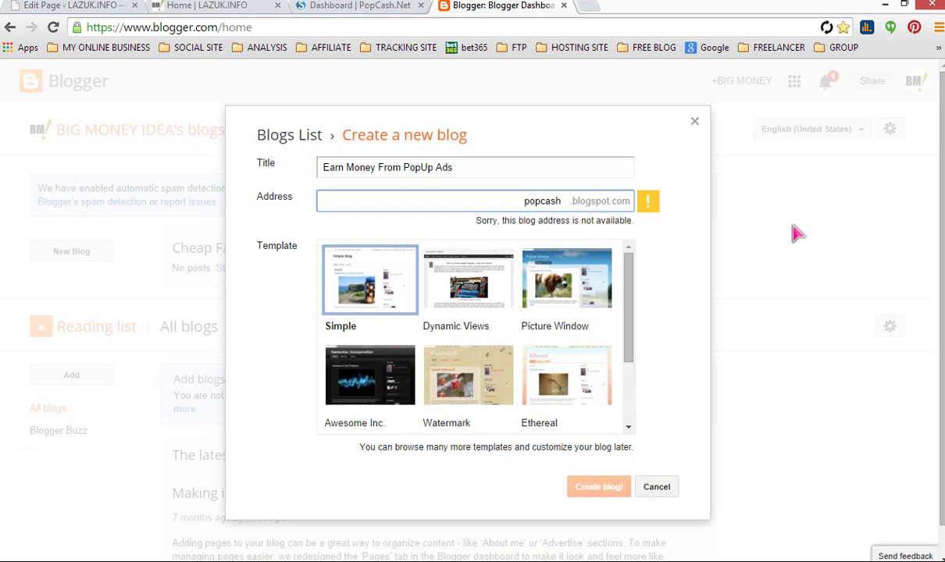
{"action": "type", "text": "review"}
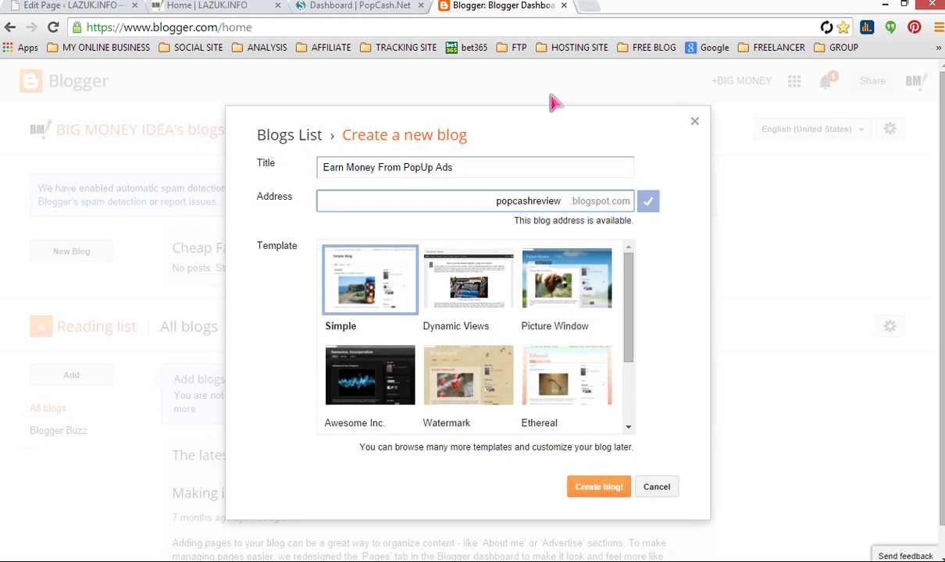
Choose the Picture Window template for the new blog and create it
{"action": "double_click", "coordinate": [545, 197]}
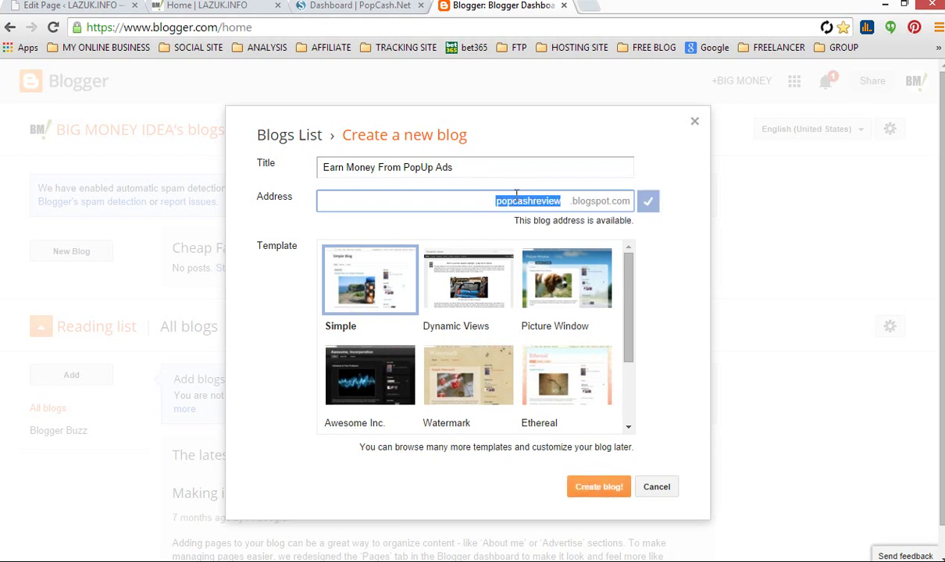
{"action": "left_click", "coordinate": [527, 196]}
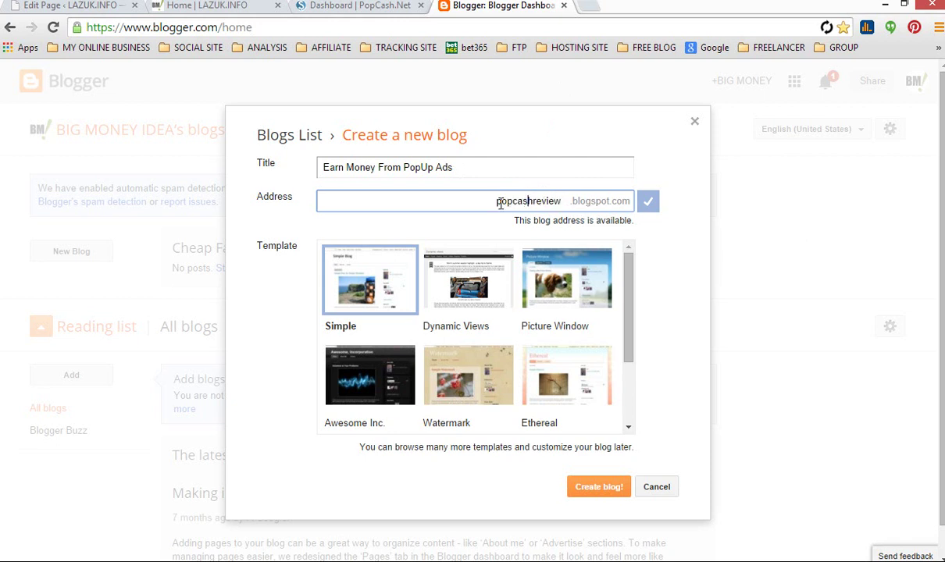
{"action": "left_click_drag", "start_coordinate": [495, 203], "coordinate": [629, 210]}
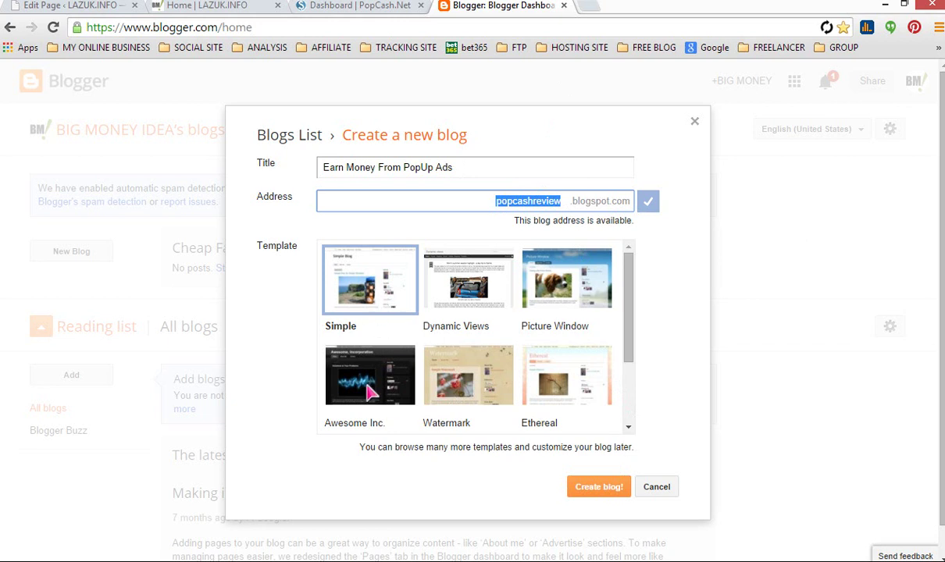
{"action": "left_click", "coordinate": [545, 293]}
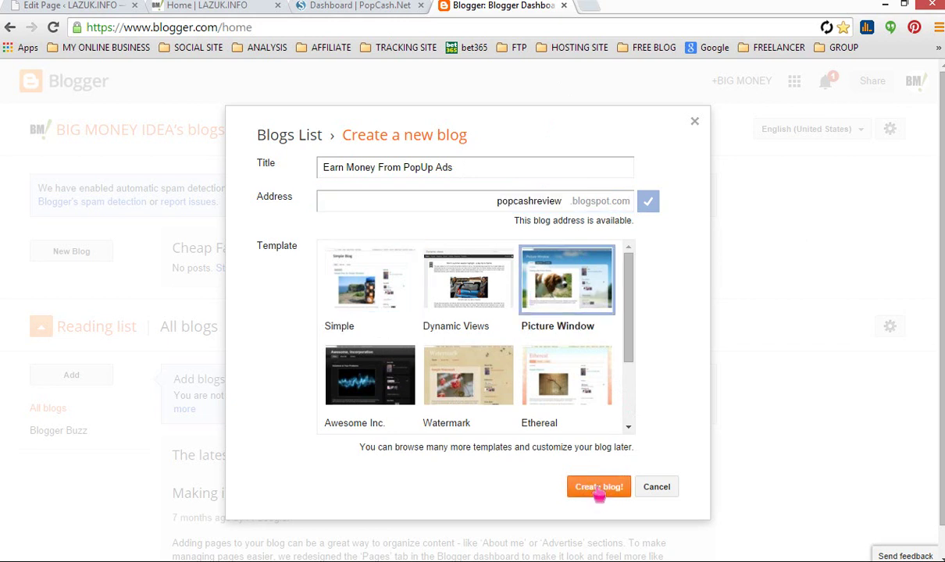
{"action": "left_click", "coordinate": [599, 488]}
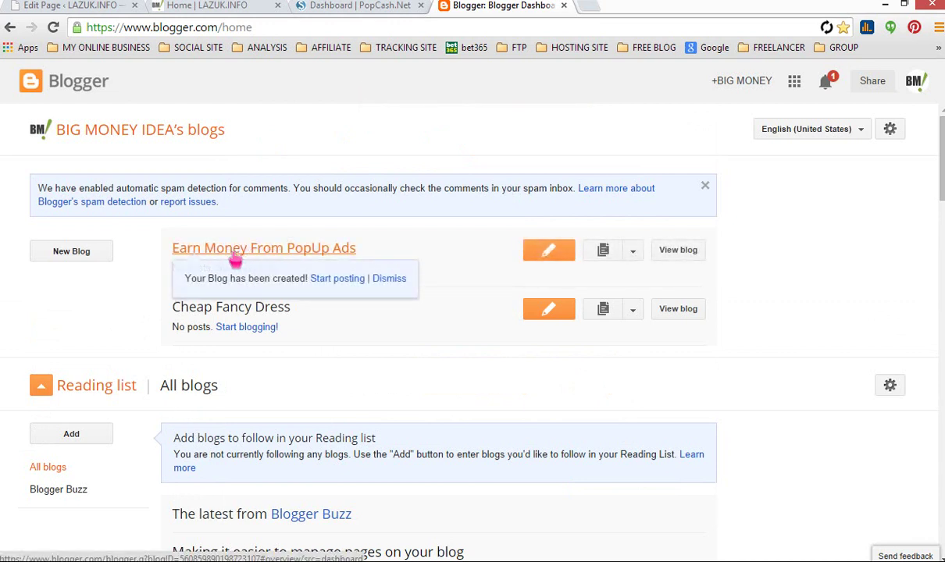
View the new "Earn Money From PopUp Ads" blog and remove the About Me profile gadget from its page
{"action": "left_click", "coordinate": [283, 254]}
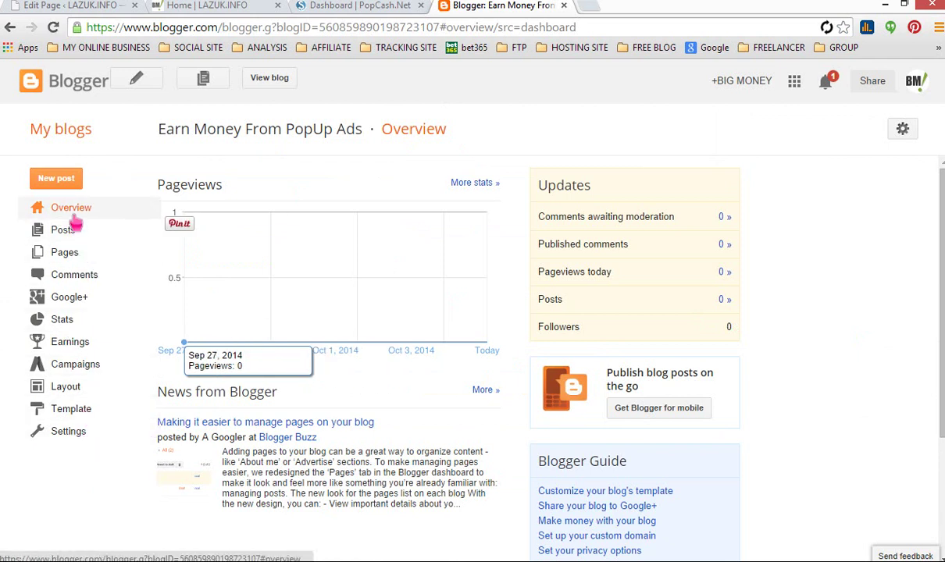
{"action": "left_click", "coordinate": [268, 80]}
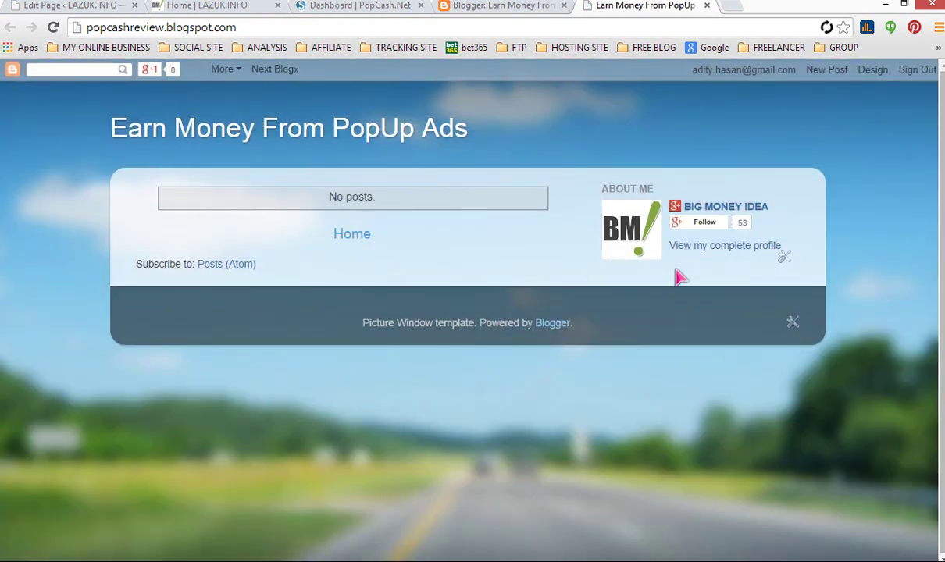
{"action": "left_click", "coordinate": [784, 256]}
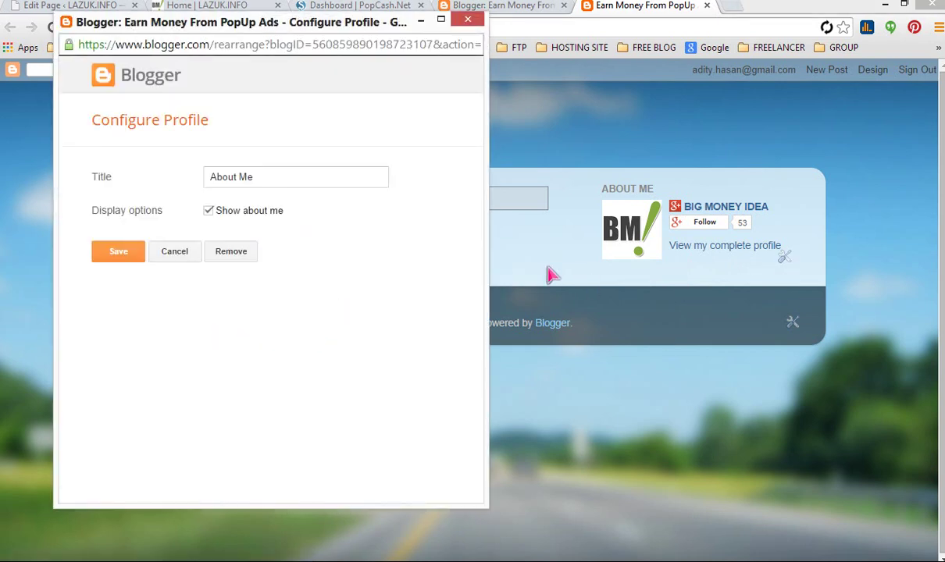
{"action": "left_click", "coordinate": [221, 253]}
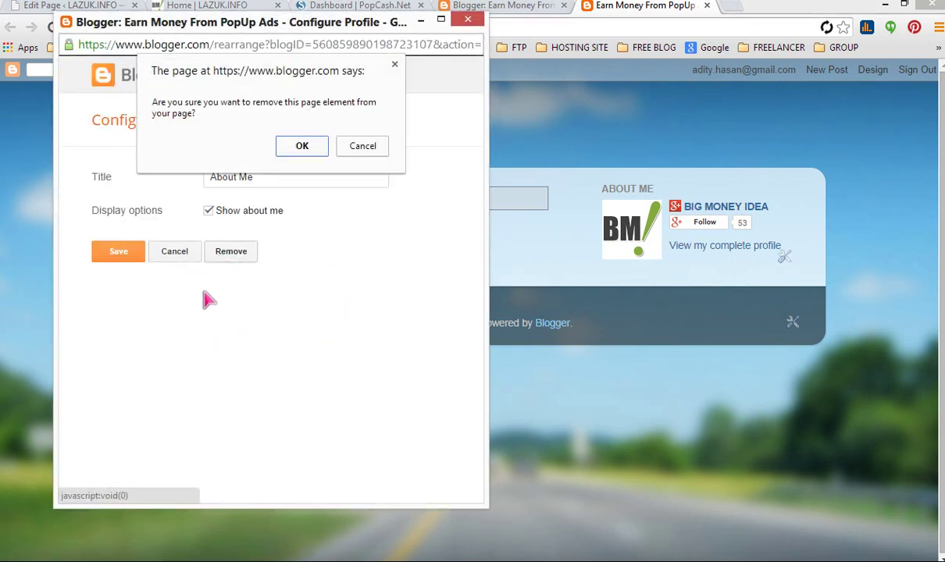
{"action": "left_click", "coordinate": [297, 149]}
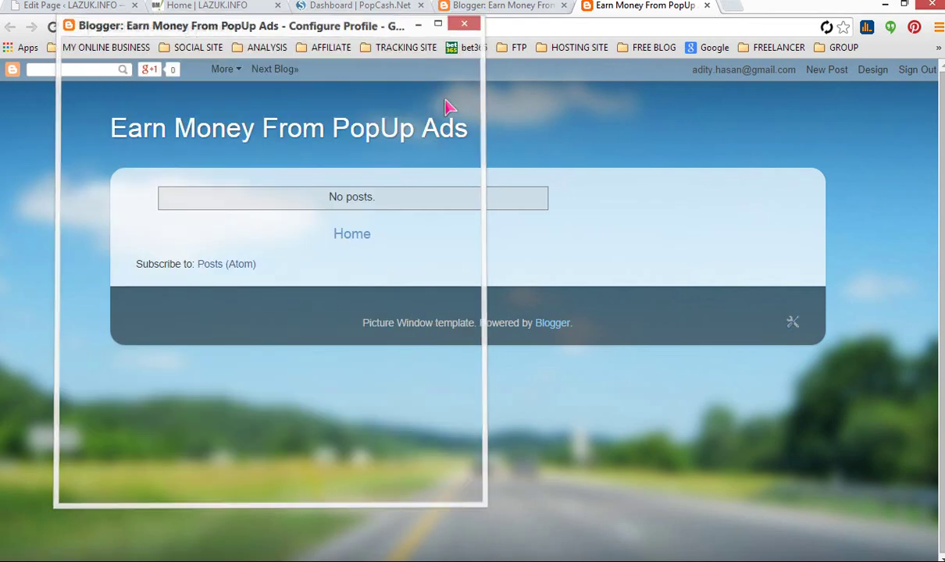
Start a new post in Blogger and title it "Earn Money From PopUp Ads PopCash.Net", reusing the title copied from the blog page
{"action": "left_click", "coordinate": [442, 13]}
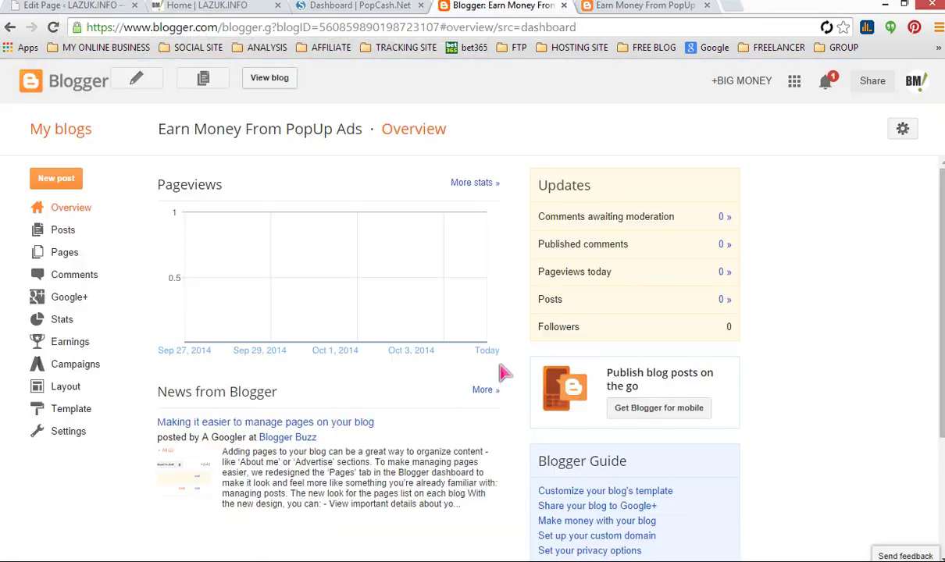
{"action": "left_click", "coordinate": [55, 180]}
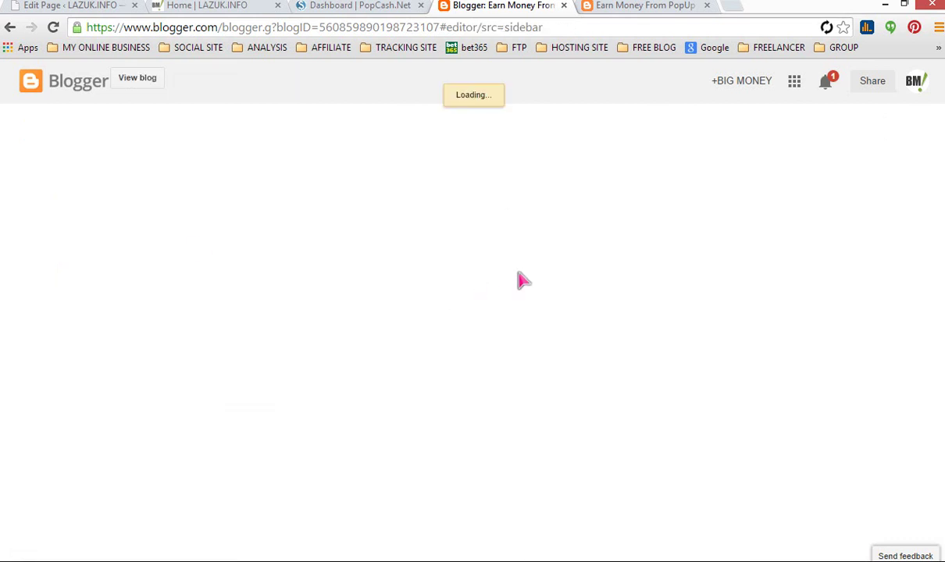
{"action": "left_click", "coordinate": [660, 7]}
{"action": "left_click", "coordinate": [484, 6]}
{"action": "left_click", "coordinate": [235, 119]}
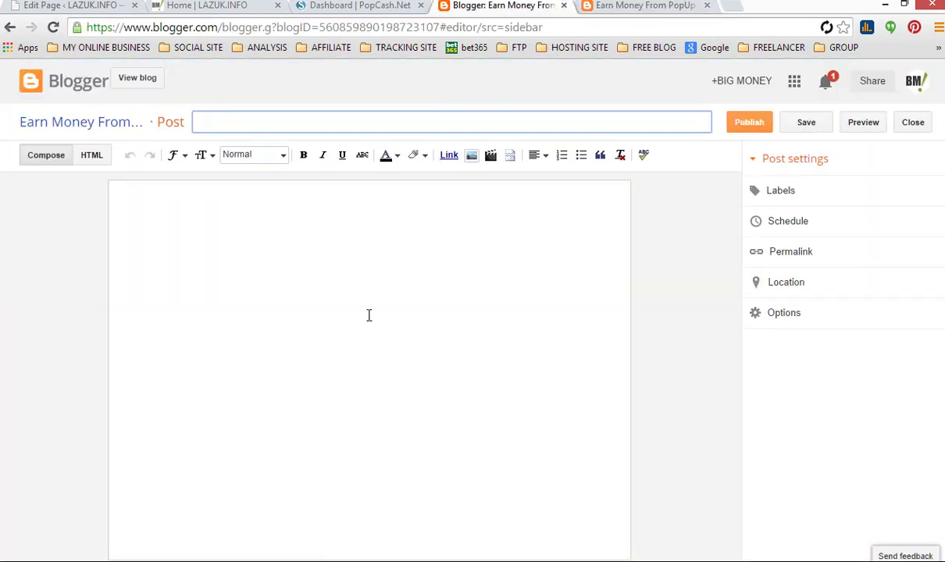
{"action": "left_click", "coordinate": [607, 7]}
{"action": "left_click_drag", "start_coordinate": [110, 127], "coordinate": [528, 134]}
{"action": "key", "text": "ctrl+c"}
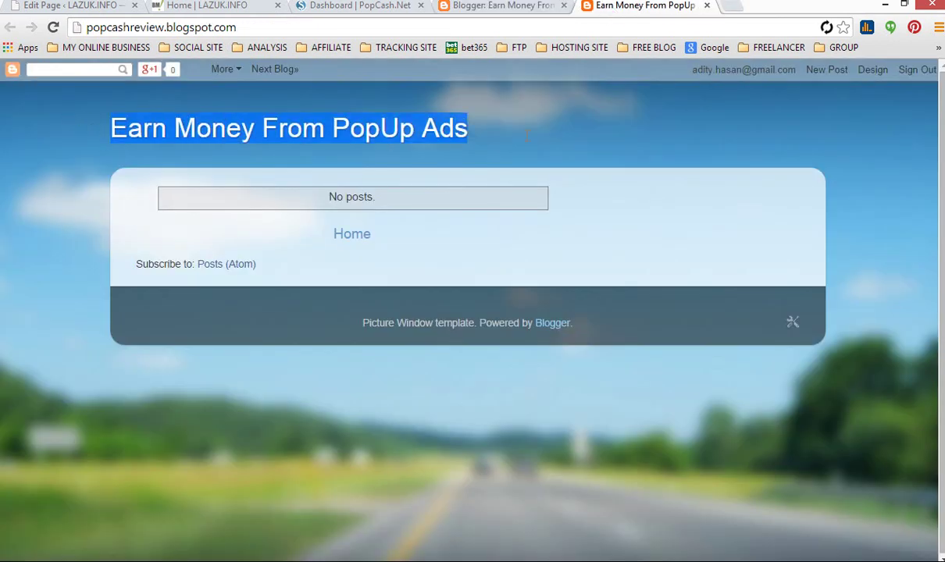
{"action": "left_click", "coordinate": [500, 6]}
{"action": "key", "text": "ctrl+v"}
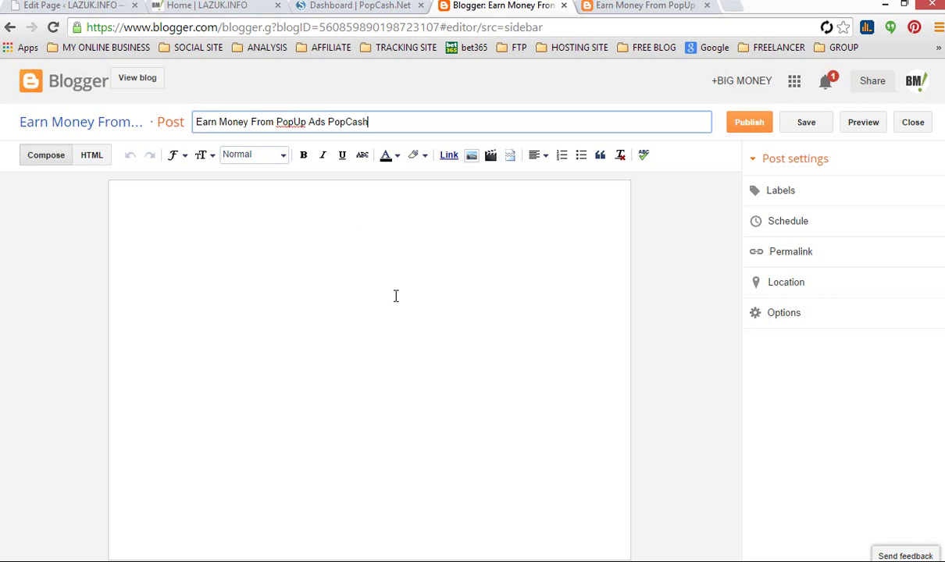
Fill the post body with the entire Lorem Ipsum text copied from the "How To Earn From PopCash.Net" WordPress page, replacing any draft text
{"action": "left_click", "coordinate": [396, 296]}
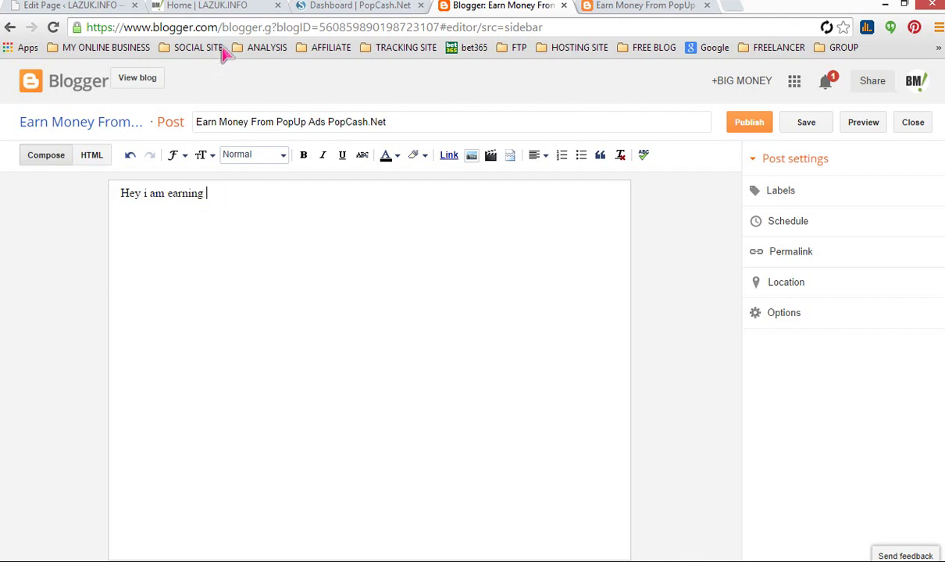
{"action": "left_click", "coordinate": [110, 6]}
{"action": "left_click", "coordinate": [371, 359]}
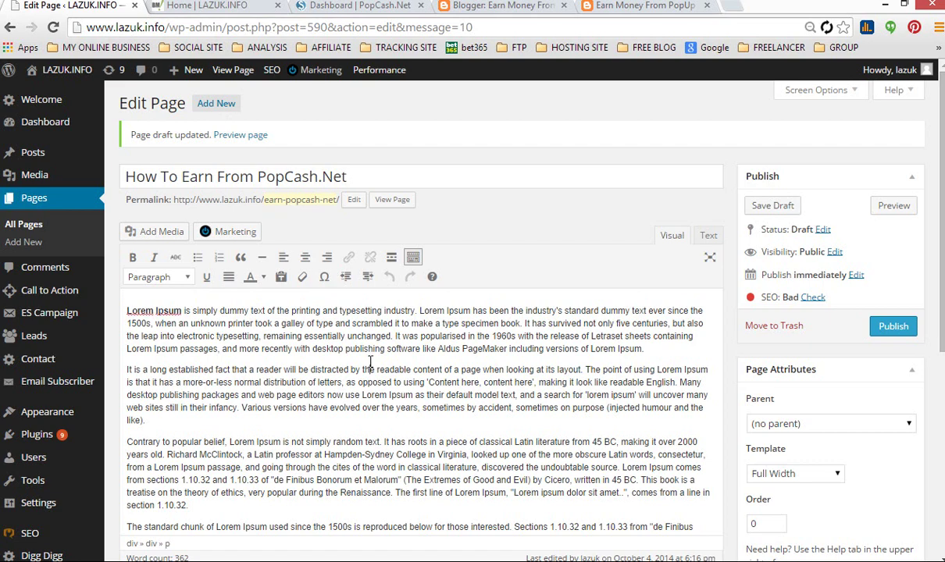
{"action": "key", "text": "ctrl+a"}
{"action": "key", "text": "ctrl+c"}
{"action": "left_click", "coordinate": [560, 7]}
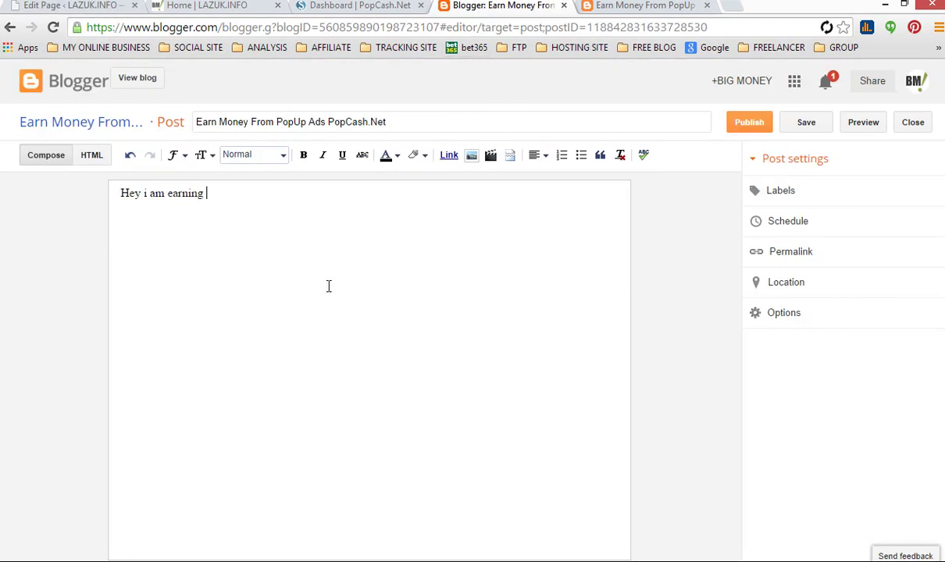
{"action": "key", "text": "ctrl+a"}
{"action": "key", "text": "ctrl+v"}
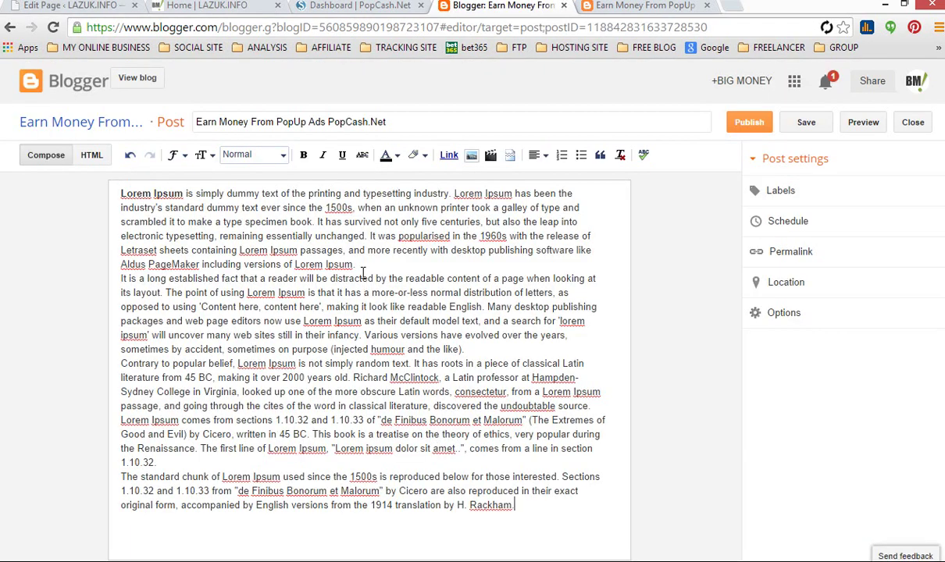
Separate the paragraphs of the post body with blank lines
{"action": "left_click", "coordinate": [356, 265]}
{"action": "key", "text": "Return"}
{"action": "key", "text": "Return"}
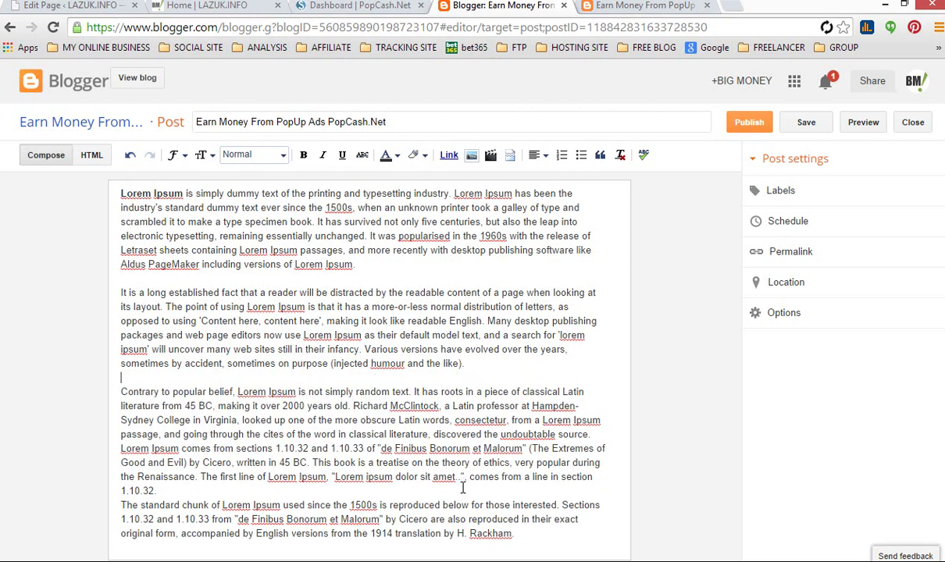
{"action": "key", "text": "Return"}
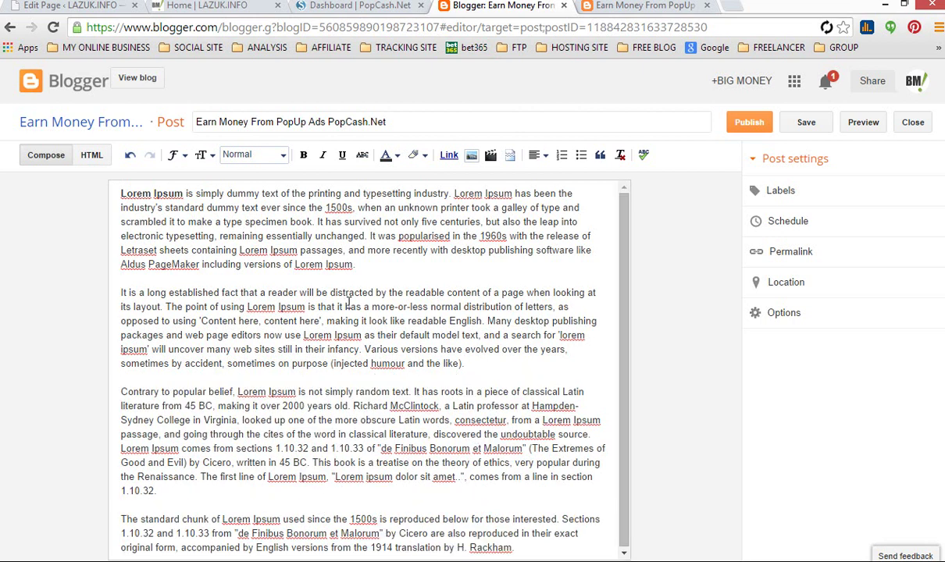
{"action": "left_click", "coordinate": [403, 116]}
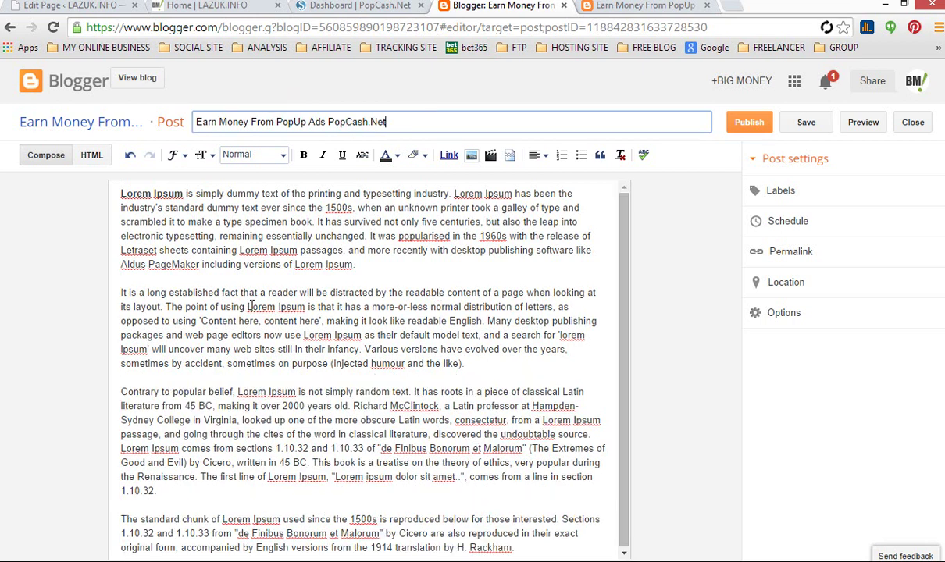
Switch to PopCash, open the Referrals page, and copy the signup page referral link
{"action": "left_click", "coordinate": [390, 5]}
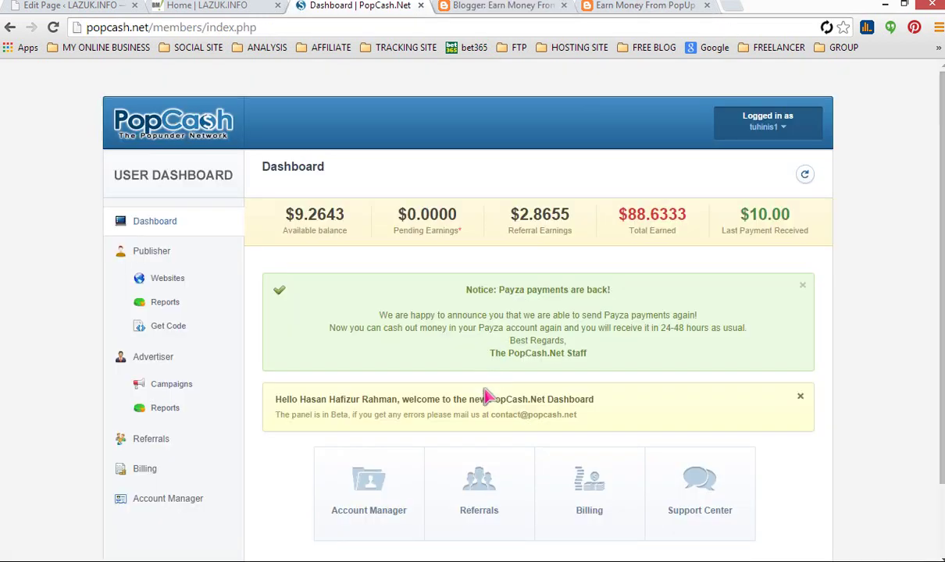
{"action": "scroll", "coordinate": [368, 434], "scroll_direction": "down", "scroll_amount": 2}
{"action": "left_click", "coordinate": [476, 6]}
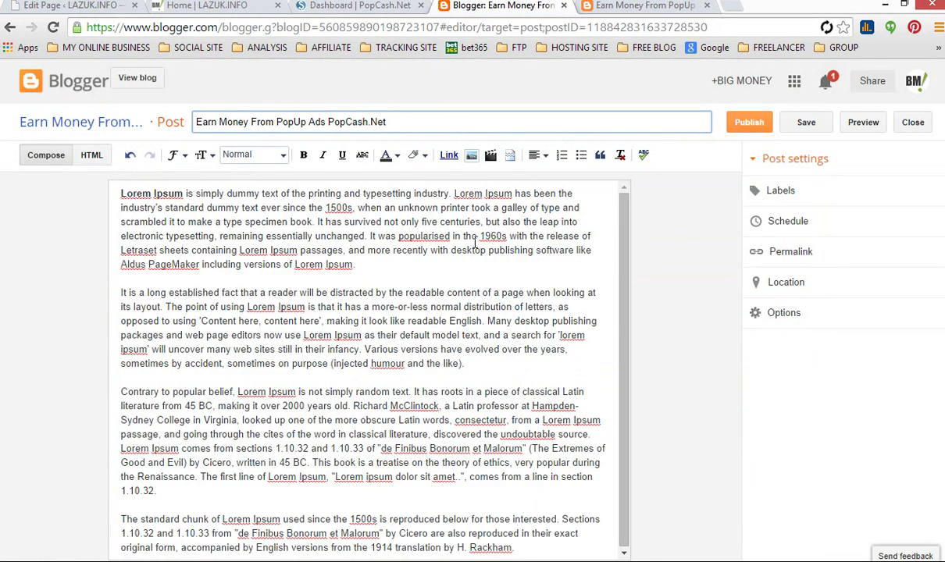
{"action": "left_click", "coordinate": [324, 6]}
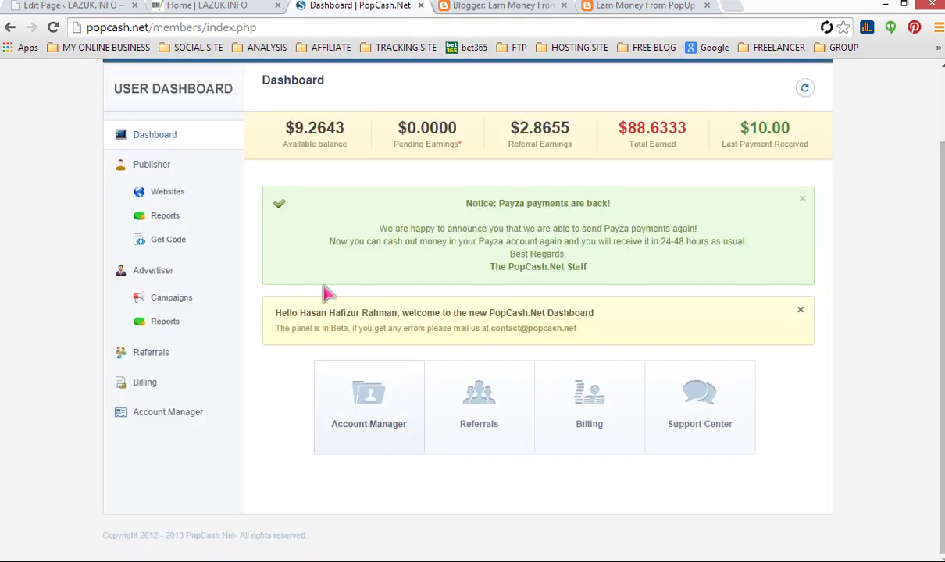
{"action": "left_click", "coordinate": [151, 357]}
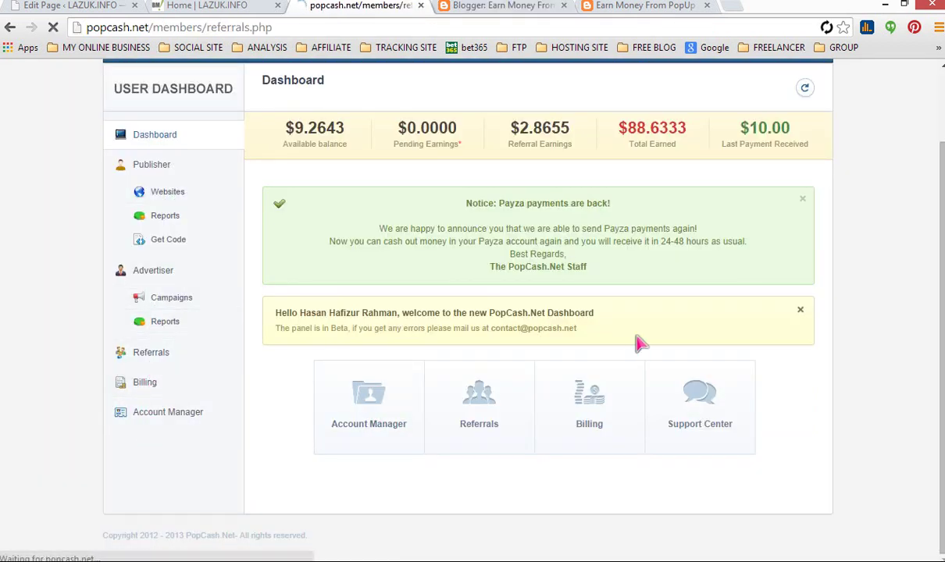
{"action": "left_click", "coordinate": [439, 320]}
{"action": "key", "text": "ctrl+c"}
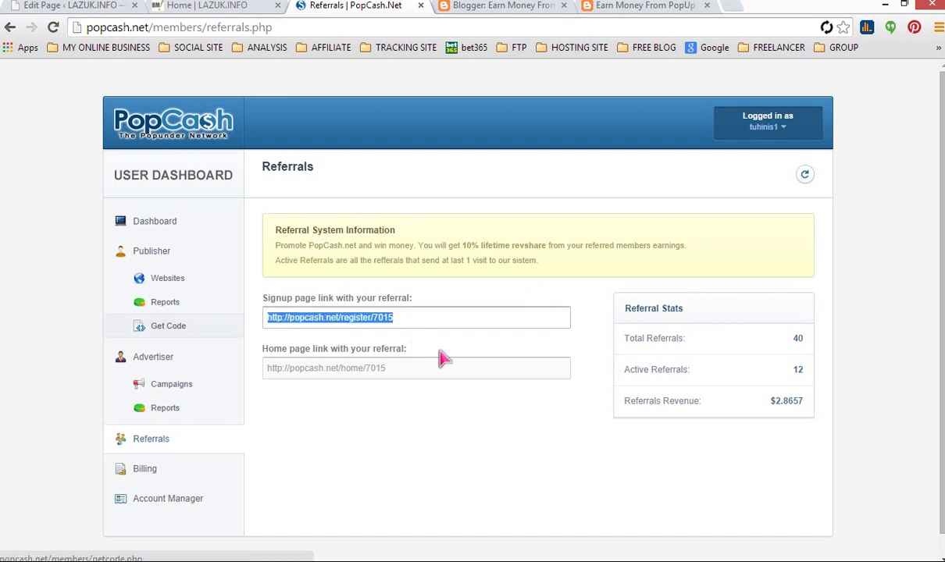
Switch to the Blogger post editor and add the line "IF YOU WANT TO START CLICK HERE FOR STEP BY STEP" below the first paragraph
{"action": "left_click", "coordinate": [500, 5]}
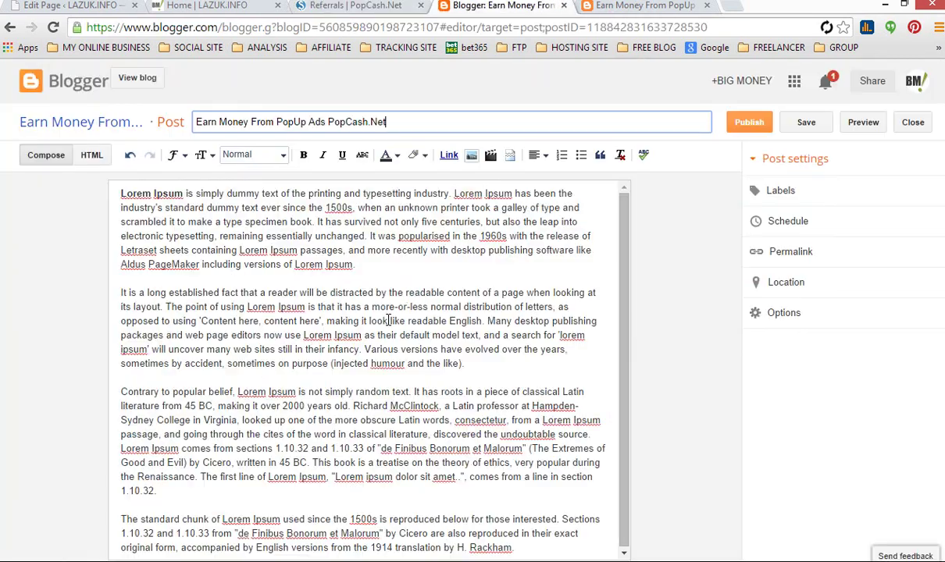
{"action": "left_click", "coordinate": [367, 373]}
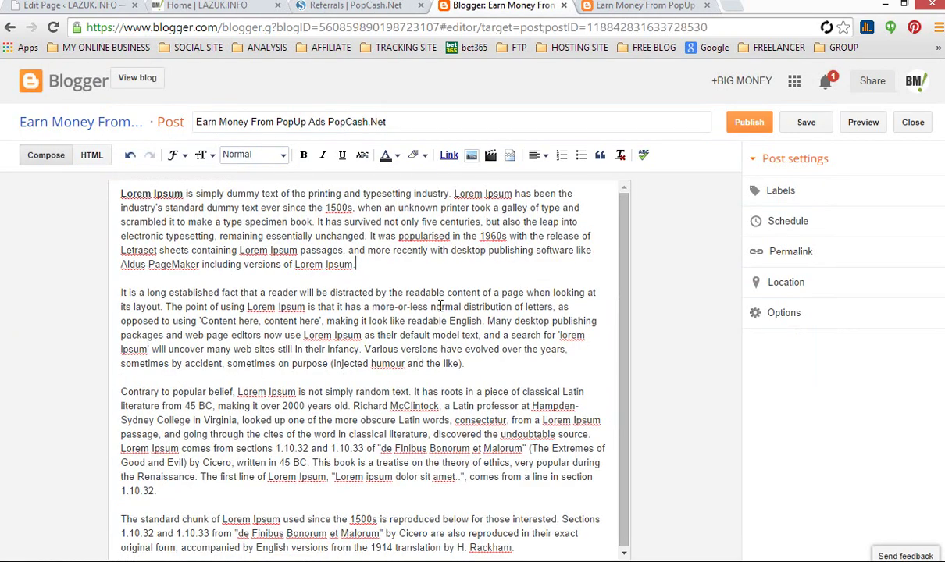
{"action": "key", "text": "Return"}
{"action": "key", "text": "Return"}
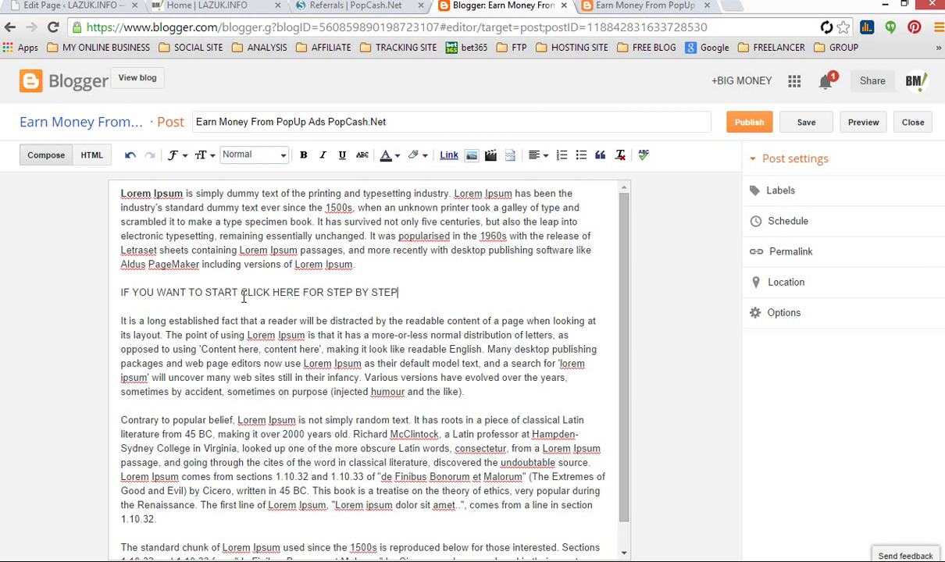
Link the words "CLICK HERE" in the new line to the copied PopCash signup referral URL
{"action": "left_click_drag", "start_coordinate": [242, 297], "coordinate": [270, 297]}
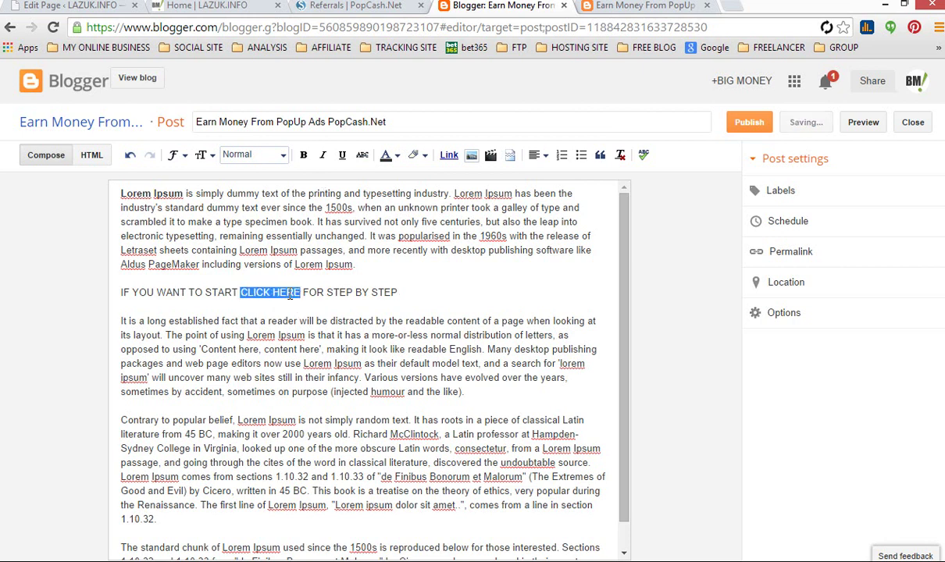
{"action": "left_click", "coordinate": [450, 154]}
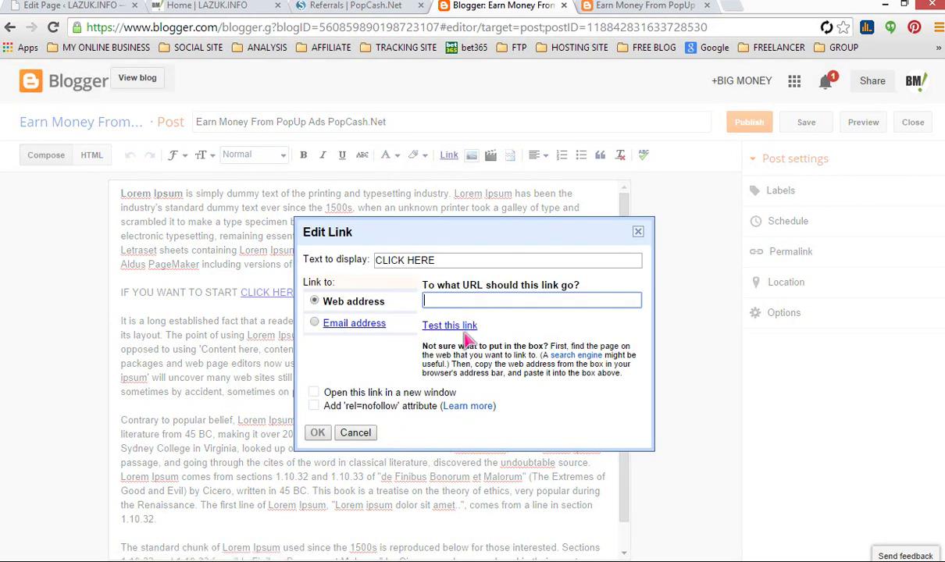
{"action": "key", "text": "ctrl+v"}
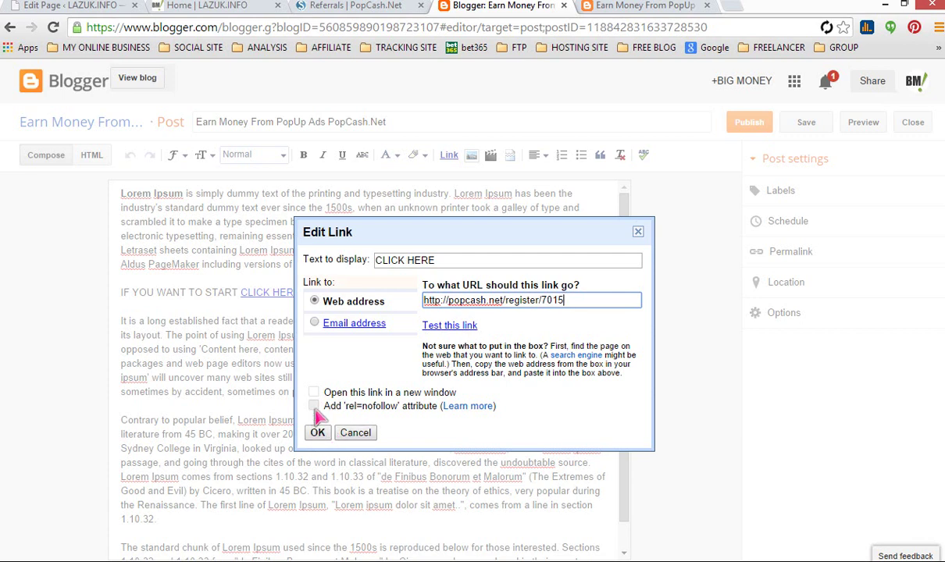
{"action": "left_click", "coordinate": [318, 434]}
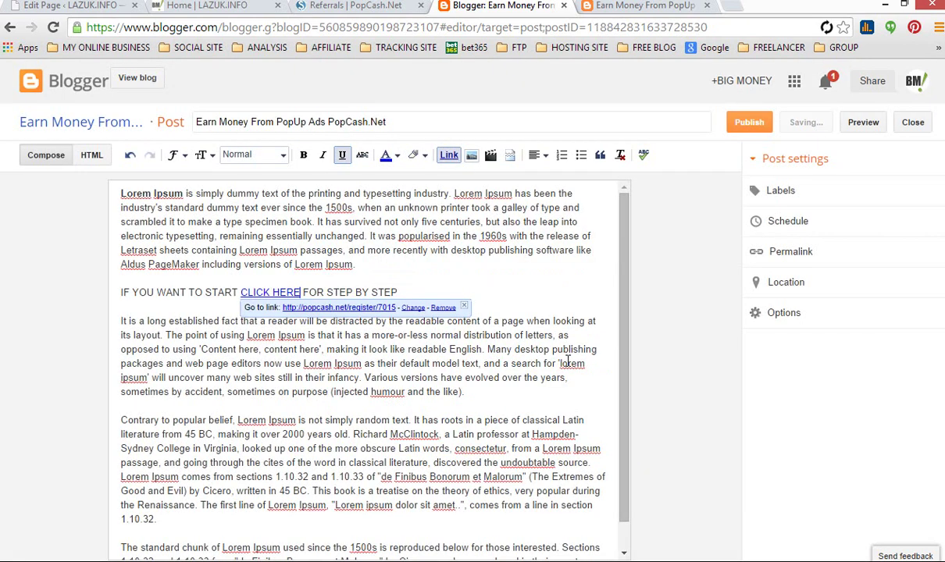
Publish the post and skip sharing it on Google+
{"action": "left_click", "coordinate": [494, 314]}
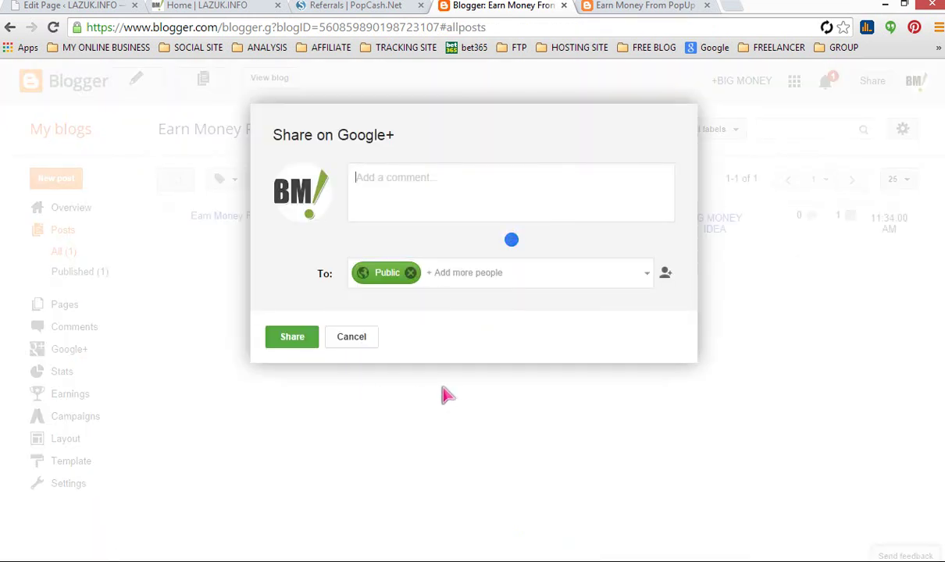
{"action": "left_click", "coordinate": [355, 340]}
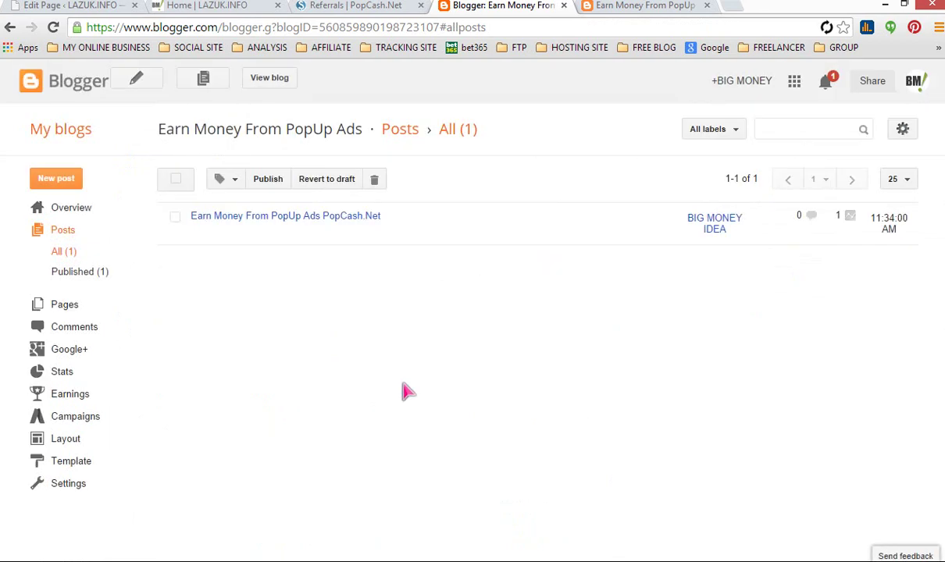
Reload the public blog page and review the published post, its title and its CLICK HERE link
{"action": "left_click", "coordinate": [593, 8]}
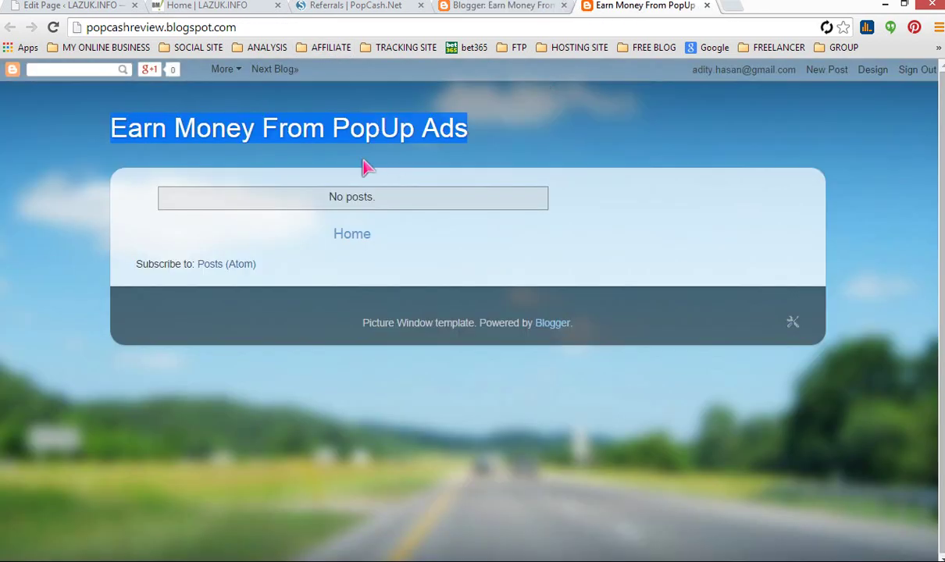
{"action": "key", "text": "F5"}
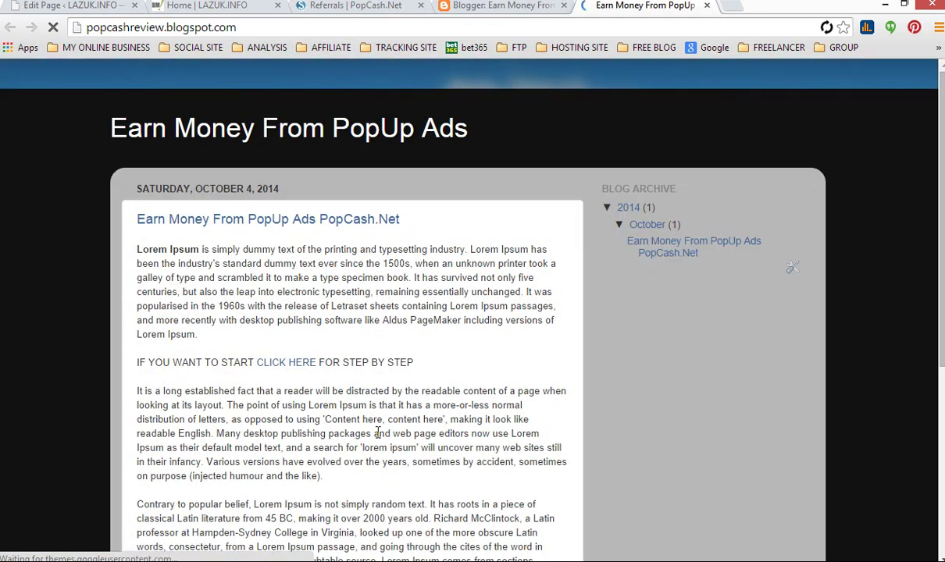
{"action": "scroll", "coordinate": [260, 277], "scroll_direction": "down", "scroll_amount": 2}
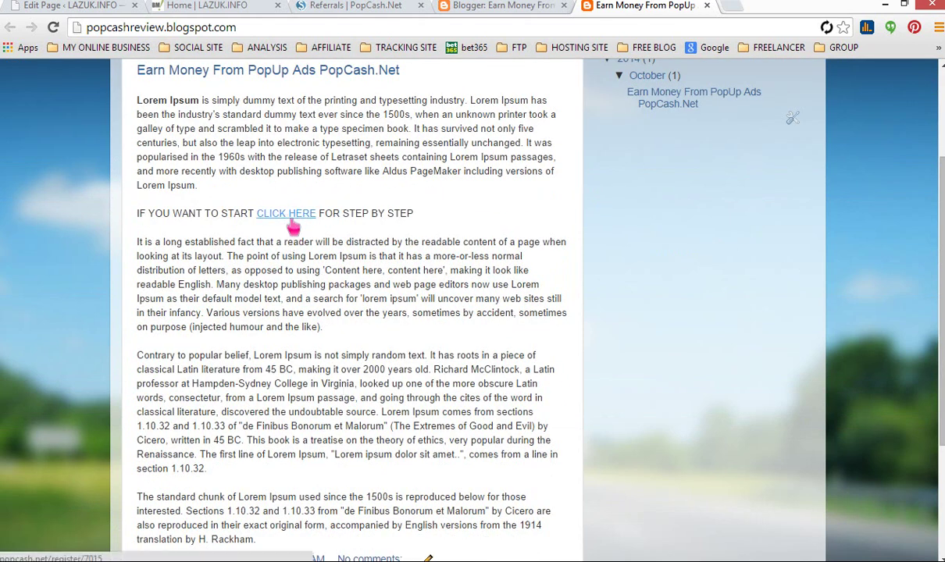
{"action": "scroll", "coordinate": [434, 332], "scroll_direction": "up", "scroll_amount": 1}
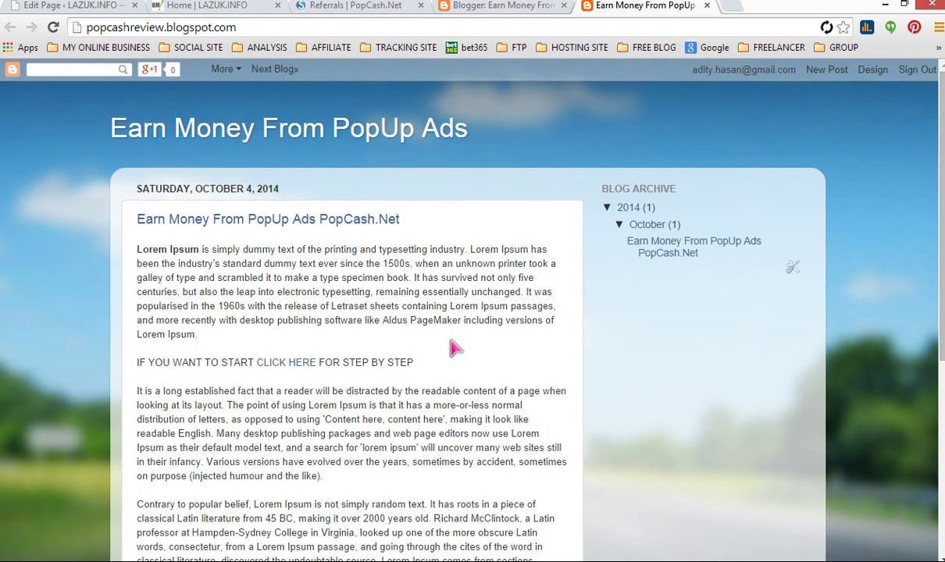
{"action": "scroll", "coordinate": [422, 269], "scroll_direction": "down", "scroll_amount": 4}
{"action": "scroll", "coordinate": [449, 291], "scroll_direction": "up", "scroll_amount": 5}
{"action": "left_click_drag", "start_coordinate": [109, 129], "coordinate": [449, 146]}
{"action": "left_click", "coordinate": [478, 331]}
{"action": "scroll", "coordinate": [484, 297], "scroll_direction": "down", "scroll_amount": 1}
{"action": "scroll", "coordinate": [570, 320], "scroll_direction": "down", "scroll_amount": 4}
{"action": "scroll", "coordinate": [569, 321], "scroll_direction": "up", "scroll_amount": 5}
Open google.com in a new browser tab
{"action": "left_click", "coordinate": [728, 6]}
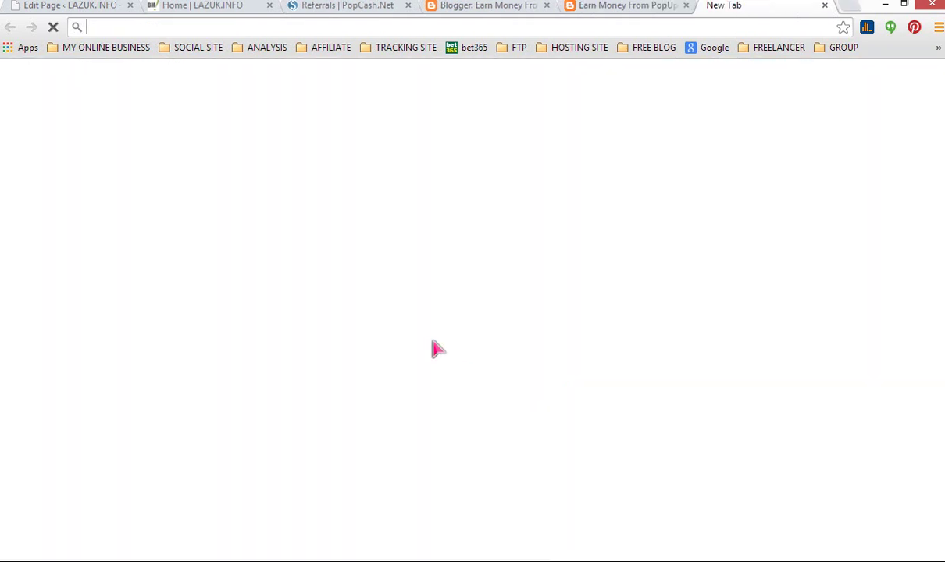
{"action": "type", "text": "go"}
{"action": "key", "text": "Return"}
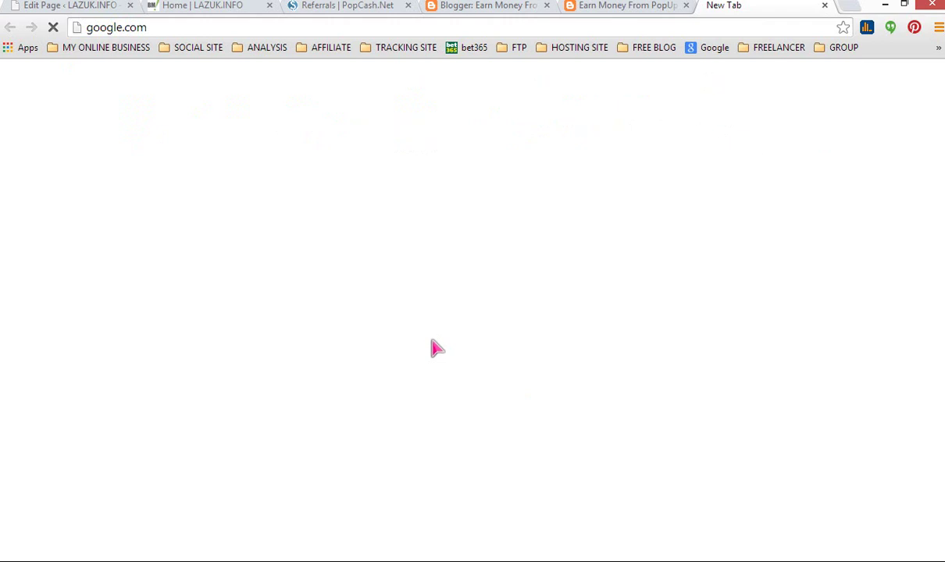
{"action": "mouse_move", "coordinate": [678, 543]}
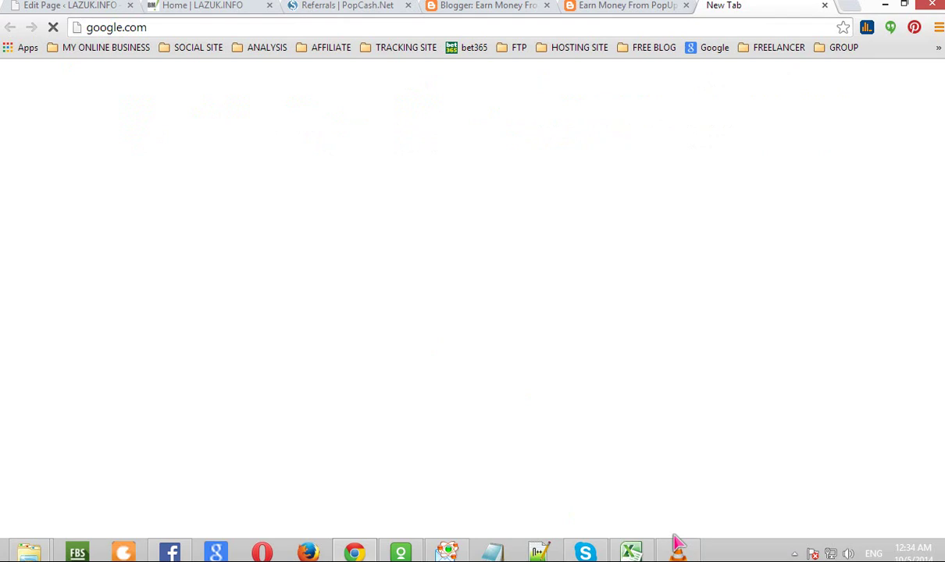
{"action": "left_click", "coordinate": [655, 9]}
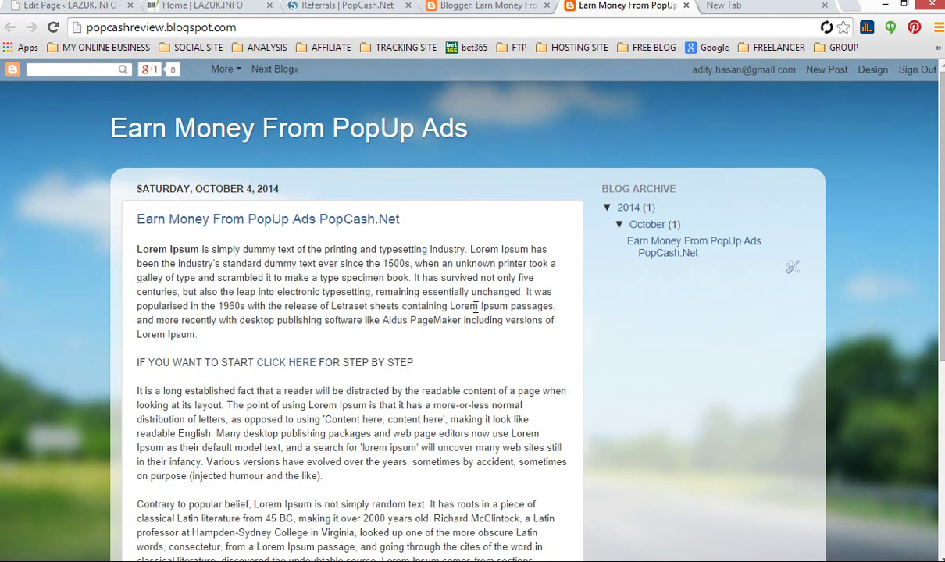
{"action": "key", "text": "ctrl+Tab"}
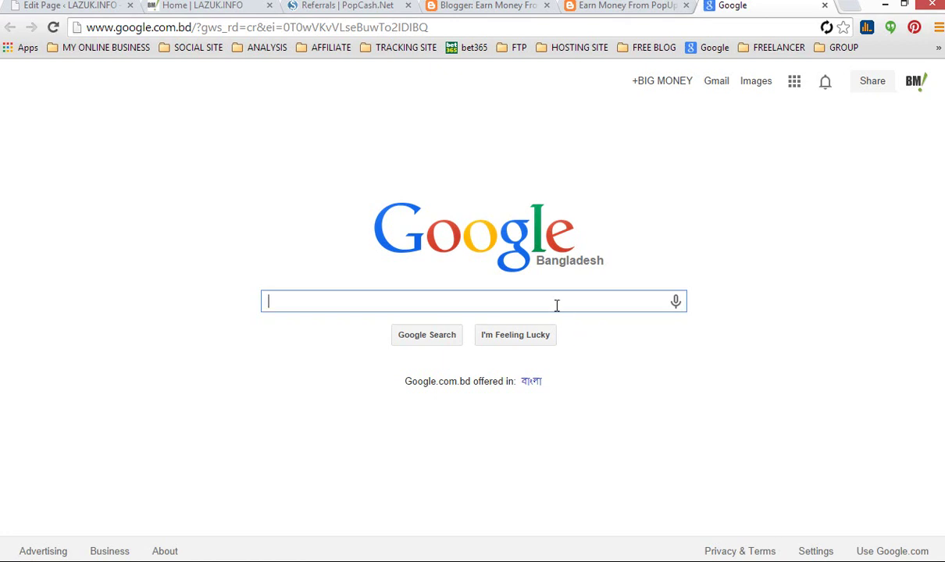
Search Google for "free blogger templates"
{"action": "type", "text": "free blo"}
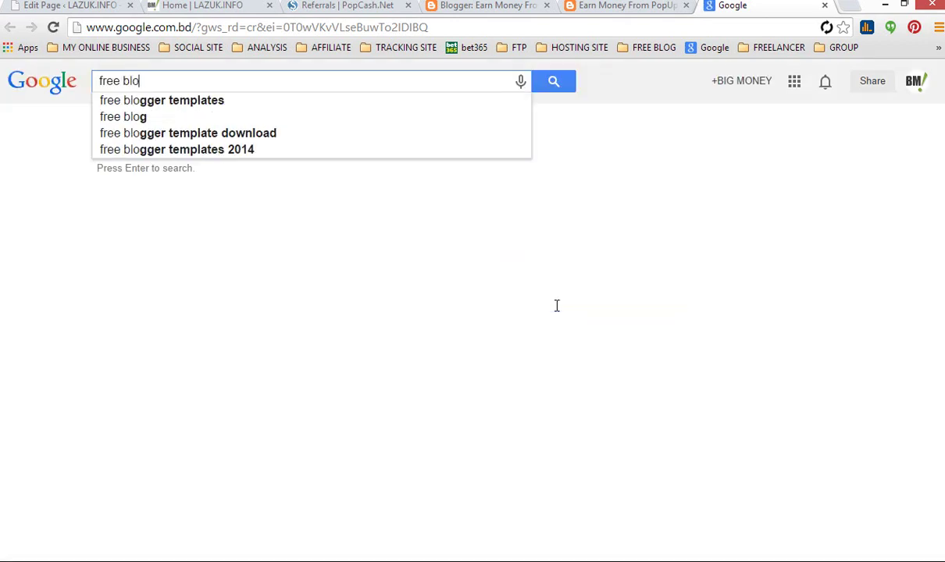
{"action": "type", "text": "gger tte"}
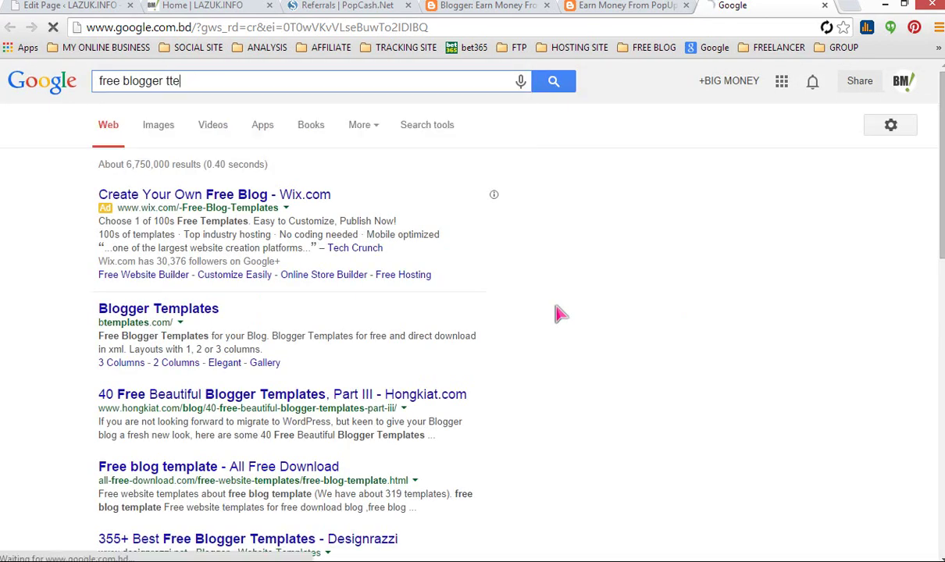
{"action": "key", "text": "BackSpace"}
{"action": "key", "text": "BackSpace"}
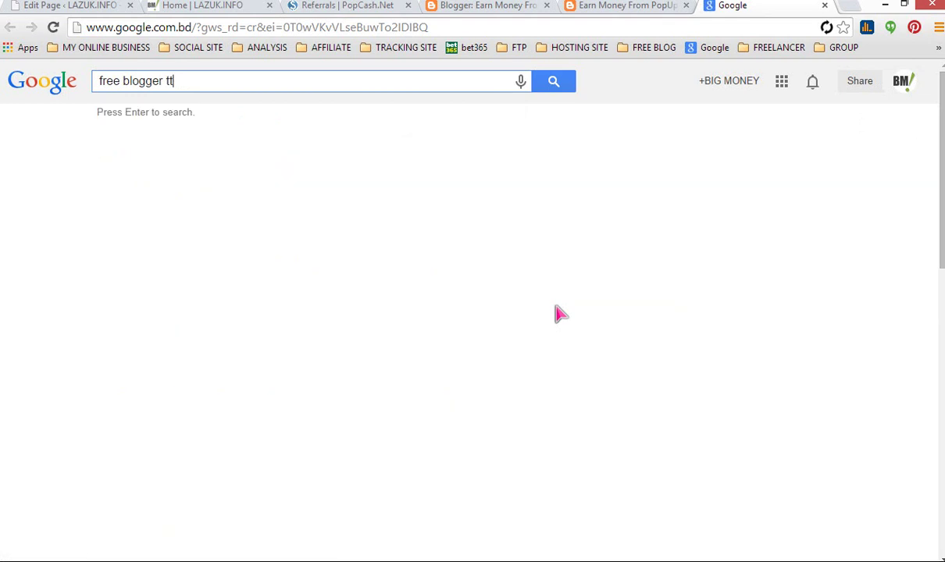
{"action": "type", "text": "e"}
{"action": "key", "text": "Down"}
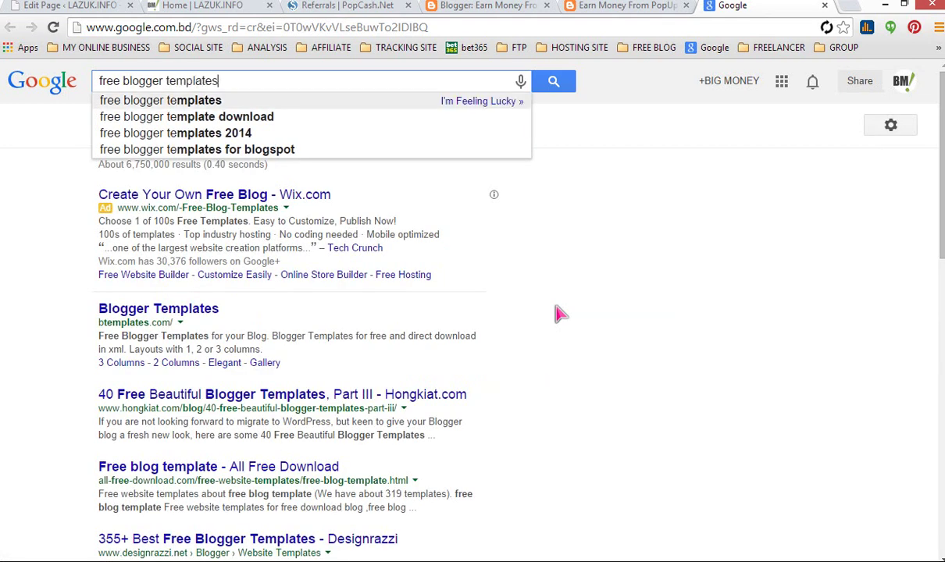
{"action": "key", "text": "Return"}
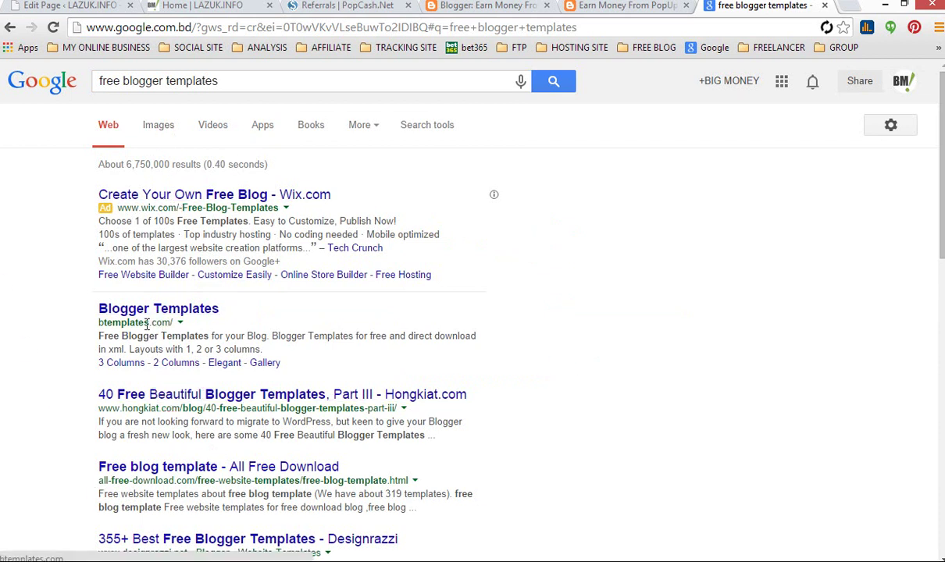
Open the btemplates.com search result and look through the first page of Blogger templates
{"action": "left_click", "coordinate": [175, 315]}
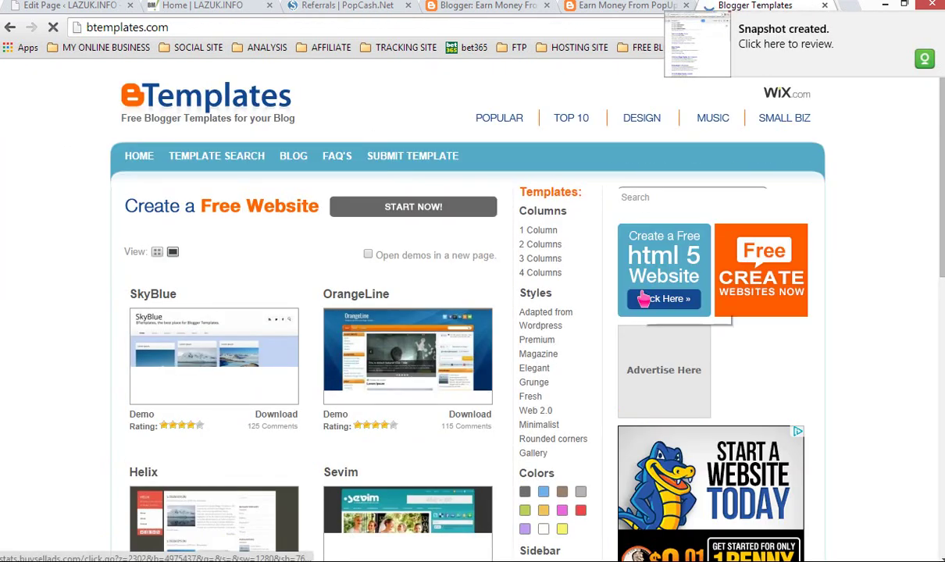
{"action": "scroll", "coordinate": [482, 461], "scroll_direction": "down", "scroll_amount": 5}
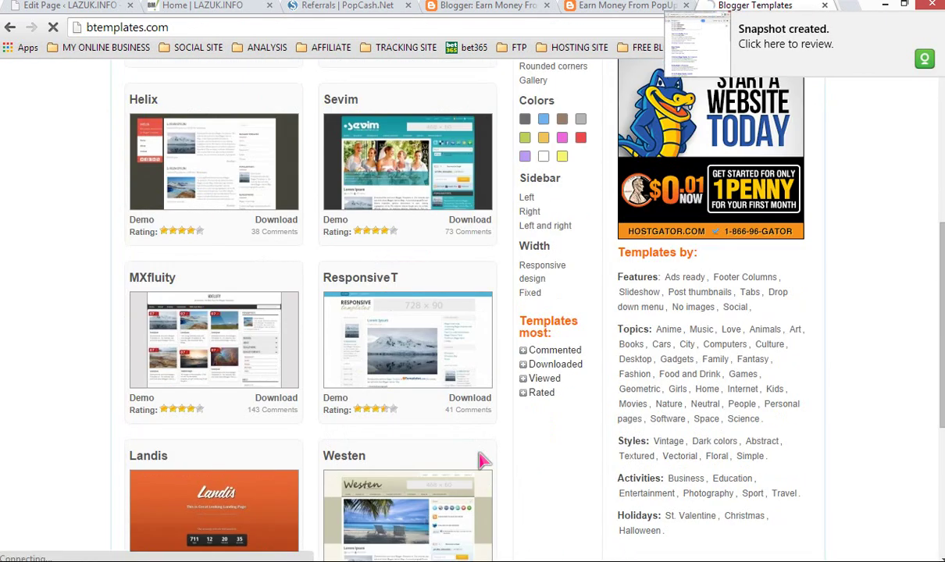
{"action": "scroll", "coordinate": [482, 460], "scroll_direction": "down", "scroll_amount": 4}
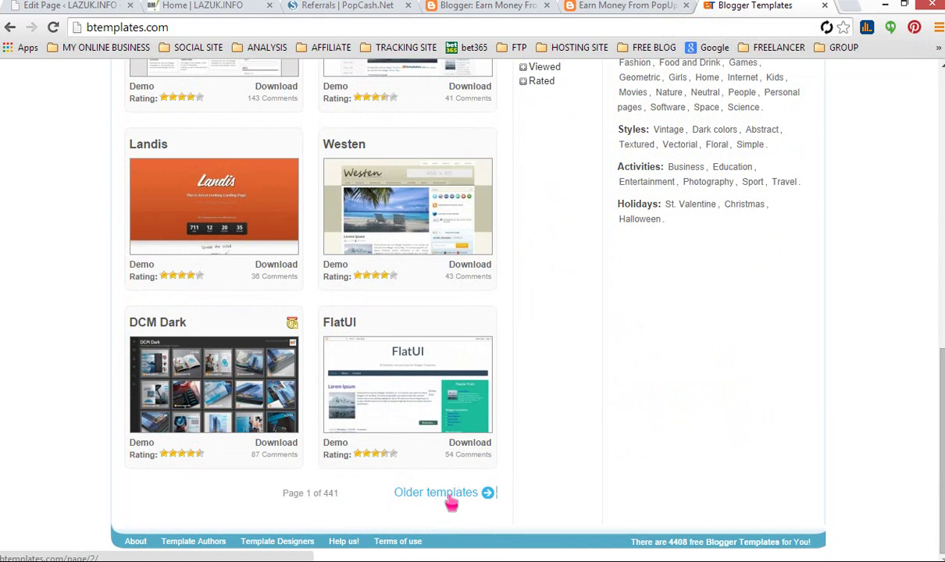
Go to the second page of older templates, look through the designs on it, and open the third page
{"action": "left_click", "coordinate": [448, 497]}
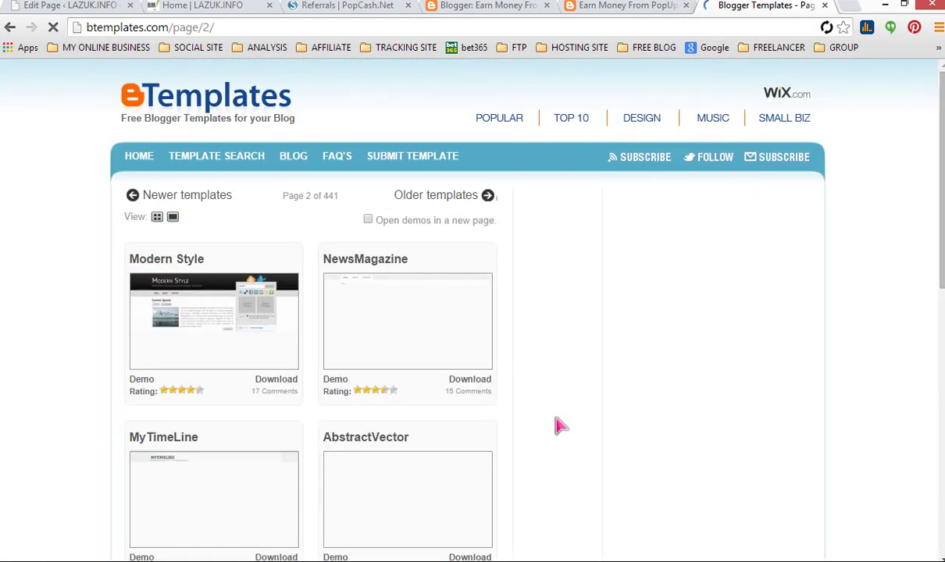
{"action": "scroll", "coordinate": [574, 451], "scroll_direction": "down", "scroll_amount": 2}
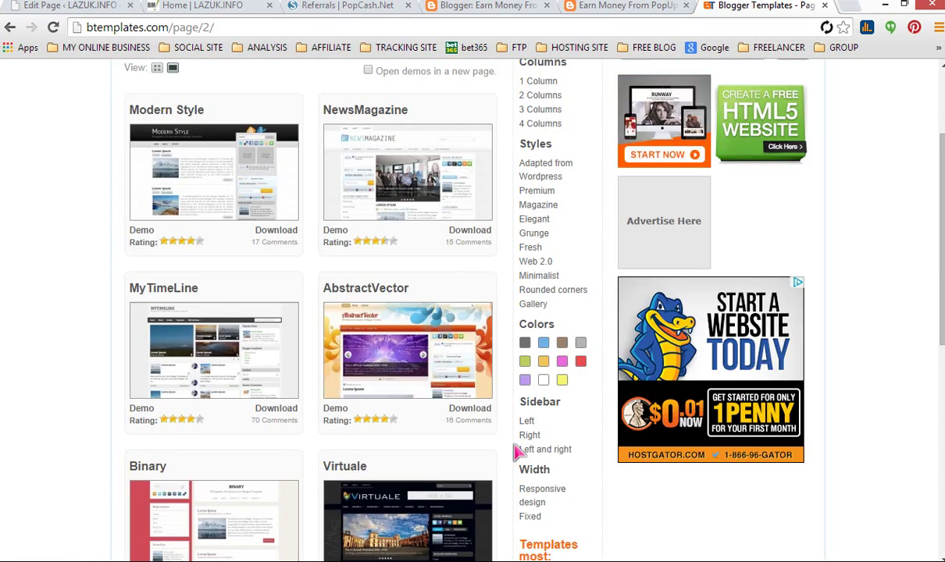
{"action": "scroll", "coordinate": [515, 451], "scroll_direction": "up", "scroll_amount": 2}
{"action": "scroll", "coordinate": [516, 451], "scroll_direction": "down", "scroll_amount": 4}
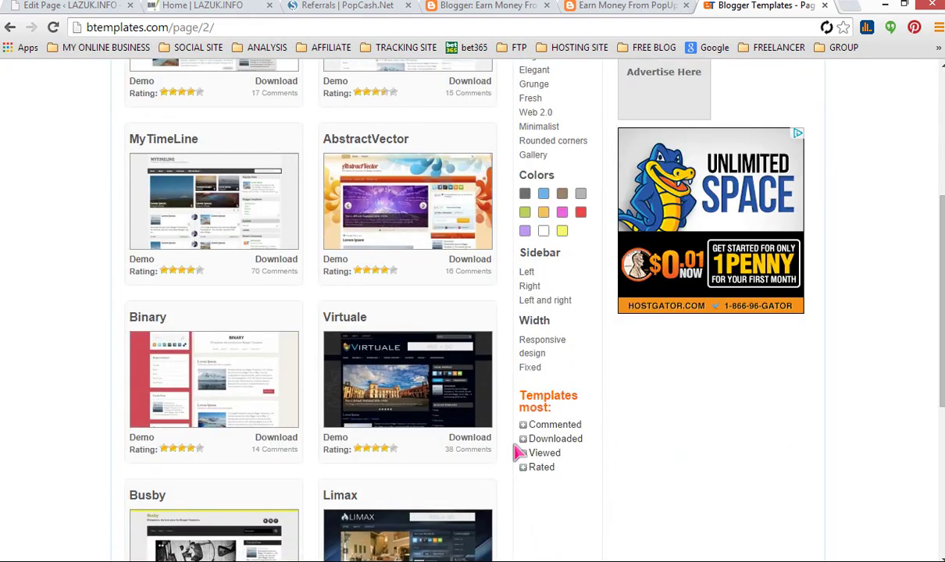
{"action": "scroll", "coordinate": [520, 453], "scroll_direction": "down", "scroll_amount": 1}
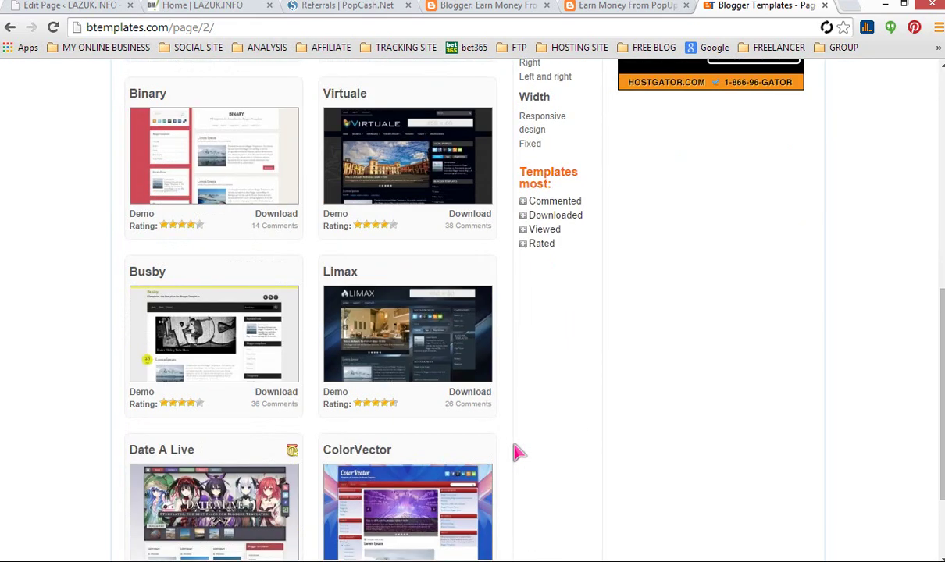
{"action": "scroll", "coordinate": [518, 453], "scroll_direction": "down", "scroll_amount": 2}
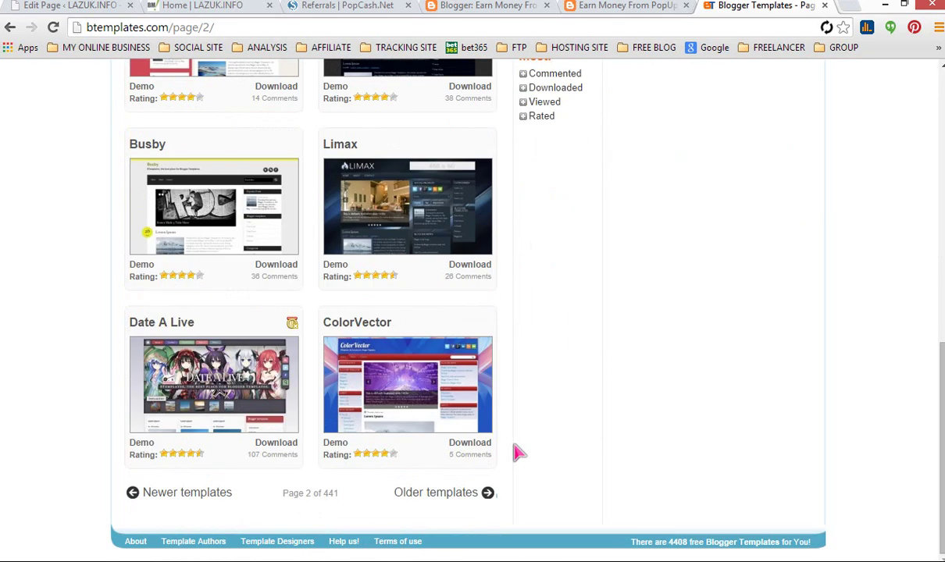
{"action": "scroll", "coordinate": [586, 451], "scroll_direction": "up", "scroll_amount": 8}
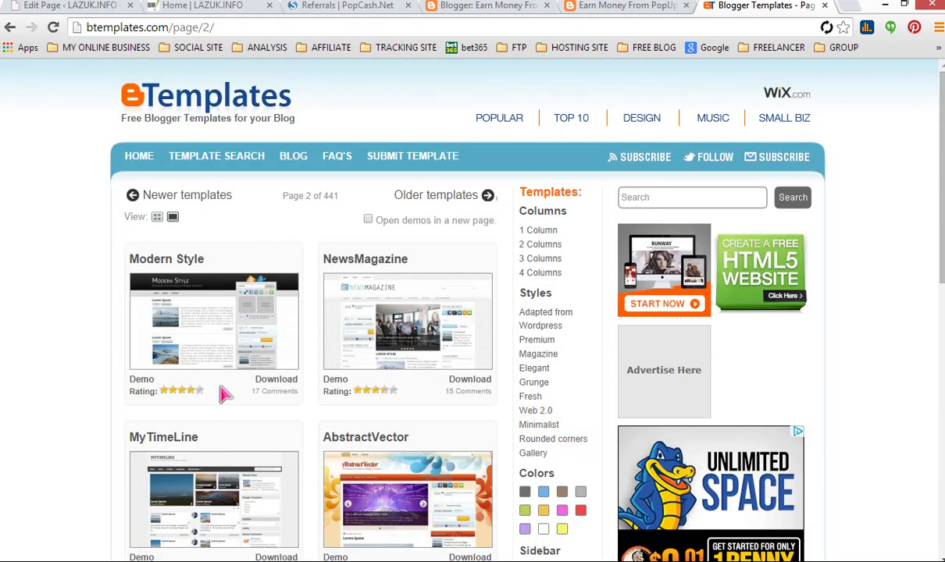
{"action": "scroll", "coordinate": [264, 390], "scroll_direction": "down", "scroll_amount": 3}
{"action": "scroll", "coordinate": [447, 388], "scroll_direction": "down", "scroll_amount": 2}
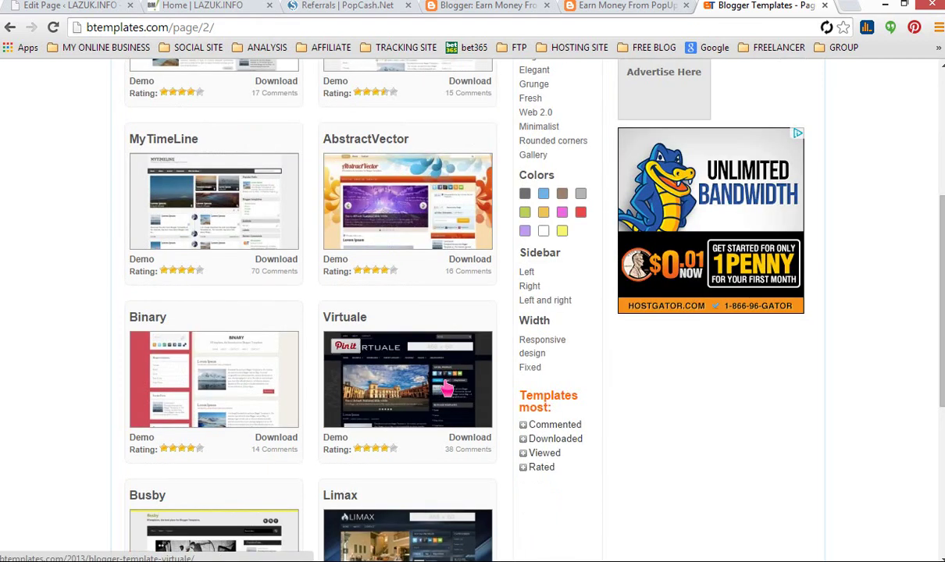
{"action": "scroll", "coordinate": [447, 388], "scroll_direction": "down", "scroll_amount": 3}
{"action": "scroll", "coordinate": [447, 388], "scroll_direction": "down", "scroll_amount": 2}
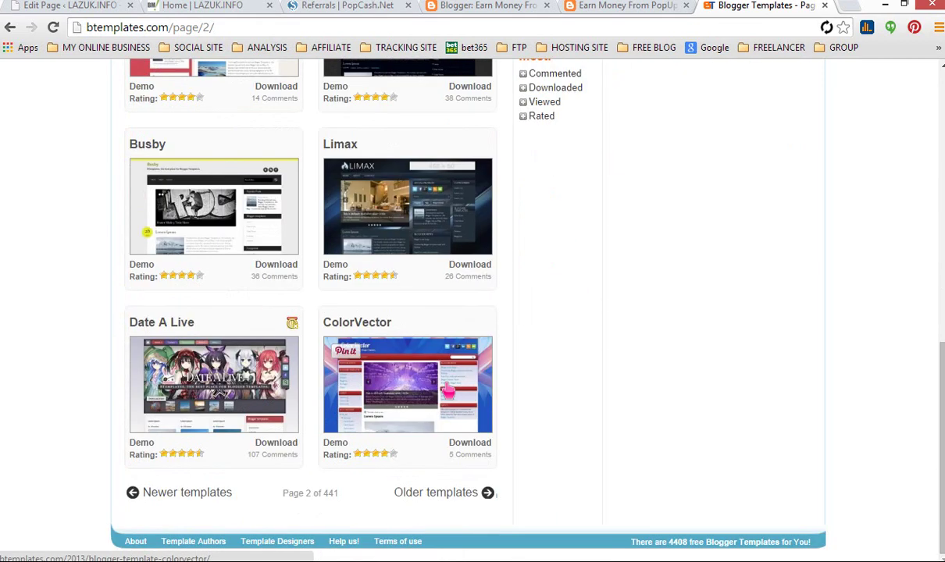
{"action": "left_click", "coordinate": [447, 494]}
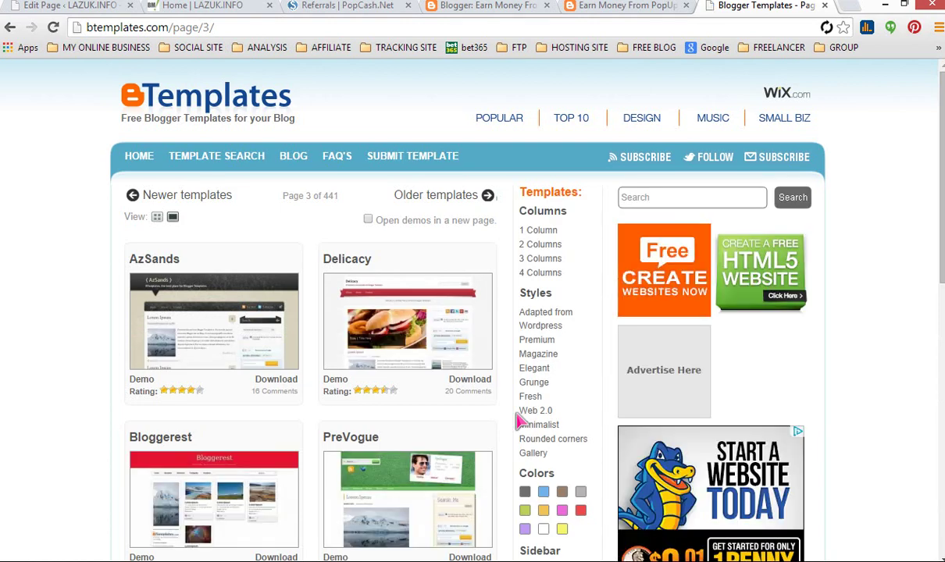
Look through the third page of templates, preview the Spirit template's demo, and return to the template list
{"action": "scroll", "coordinate": [522, 422], "scroll_direction": "down", "scroll_amount": 3}
{"action": "scroll", "coordinate": [522, 421], "scroll_direction": "up", "scroll_amount": 2}
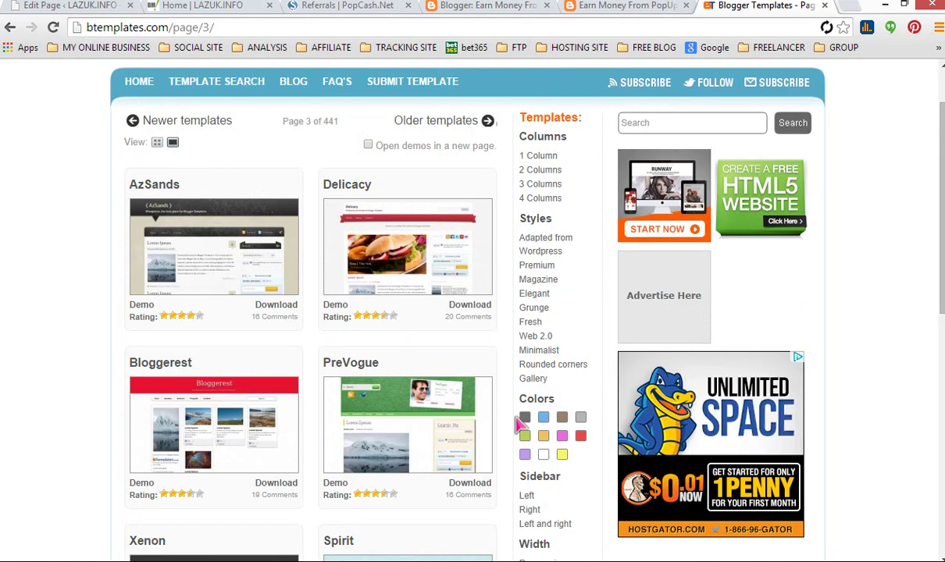
{"action": "scroll", "coordinate": [522, 424], "scroll_direction": "down", "scroll_amount": 5}
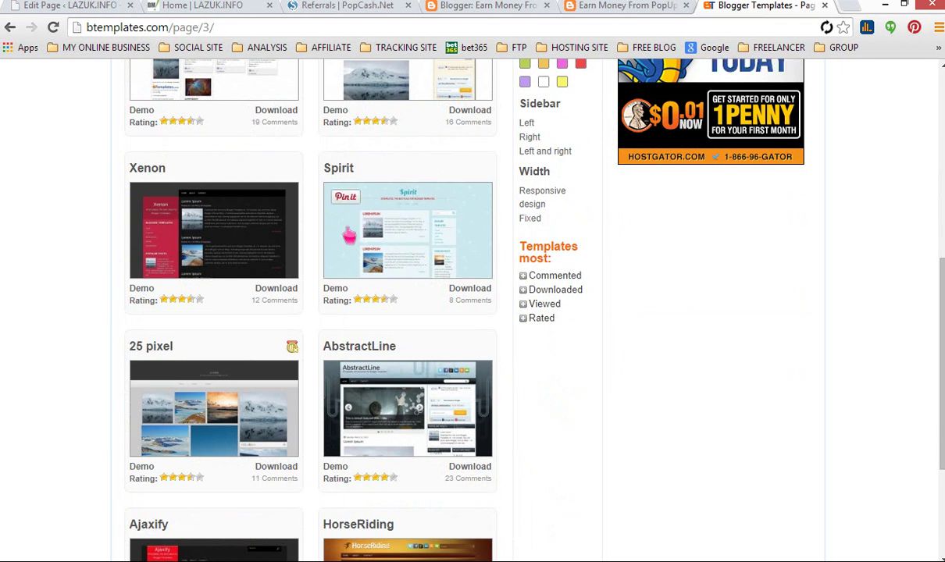
{"action": "left_click", "coordinate": [333, 295]}
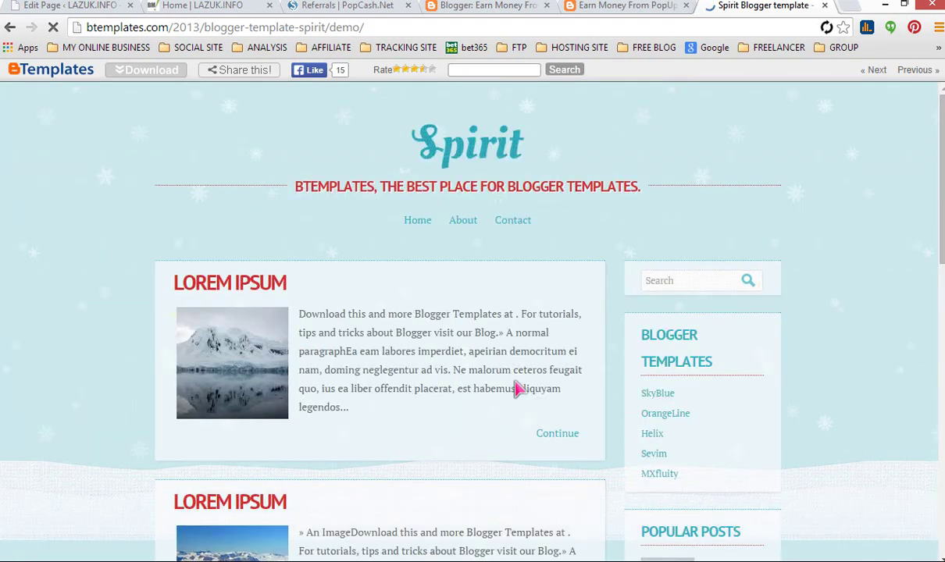
{"action": "scroll", "coordinate": [520, 386], "scroll_direction": "down", "scroll_amount": 10}
{"action": "scroll", "coordinate": [519, 387], "scroll_direction": "up", "scroll_amount": 10}
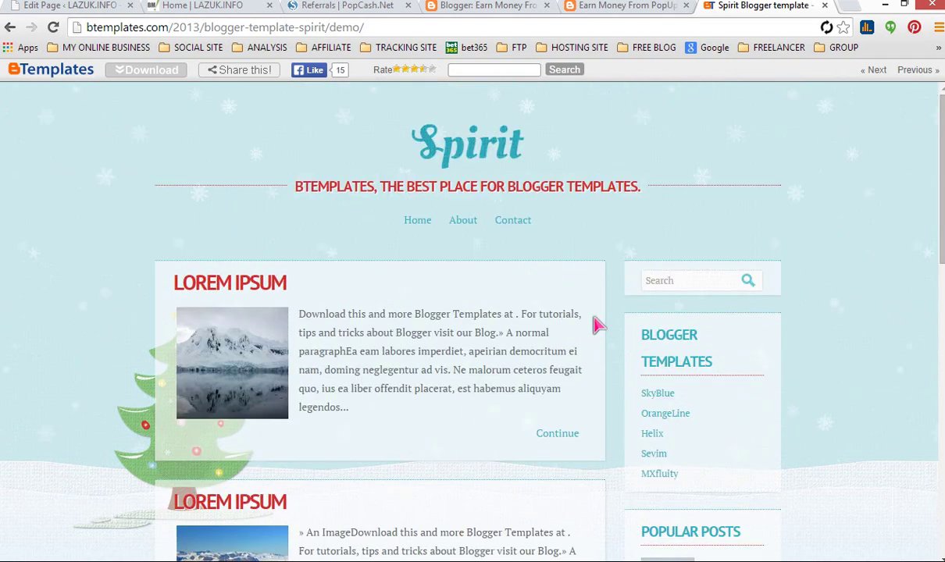
{"action": "left_click", "coordinate": [10, 29]}
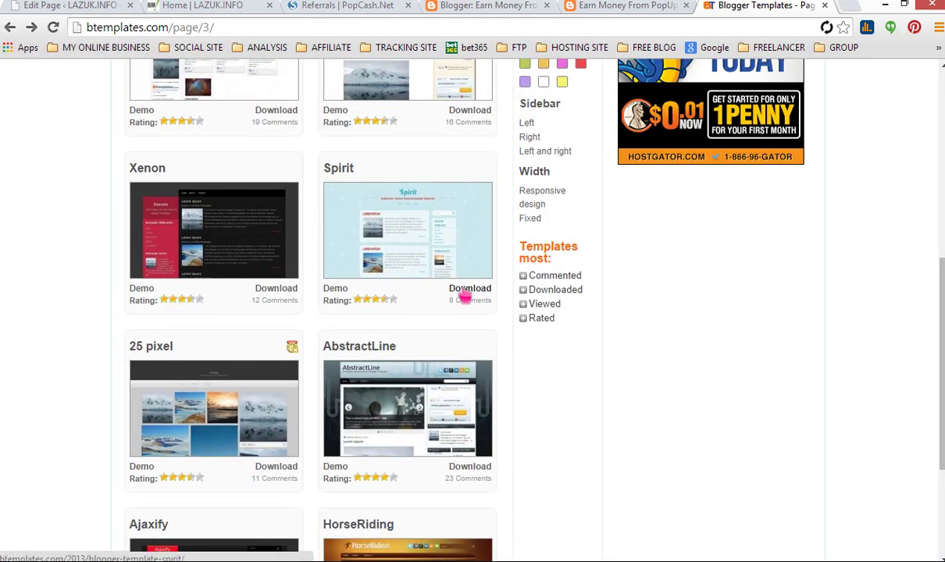
Download the Spirit template from its details page, saving Spirit.zip in the Music library
{"action": "left_click", "coordinate": [465, 291]}
{"action": "scroll", "coordinate": [467, 296], "scroll_direction": "down", "scroll_amount": 2}
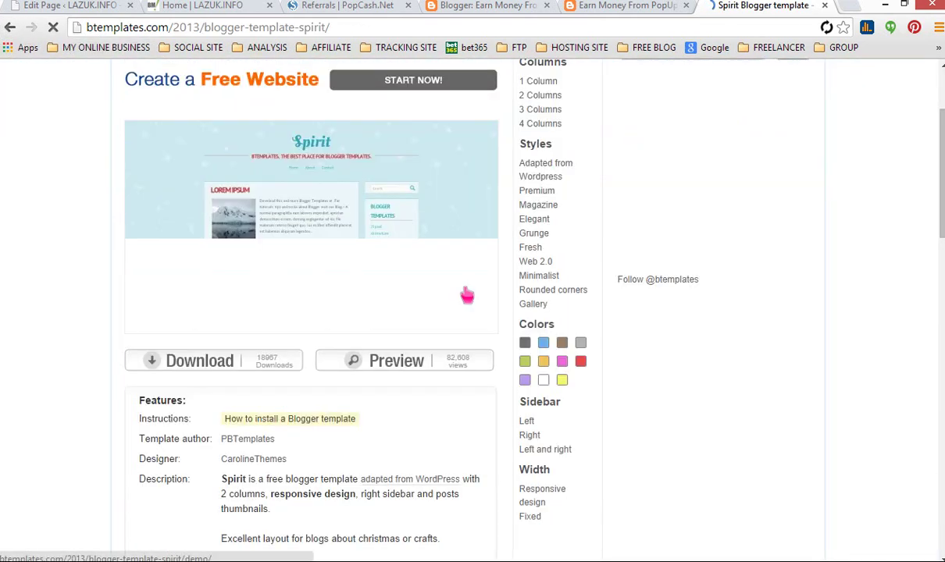
{"action": "left_click", "coordinate": [184, 365]}
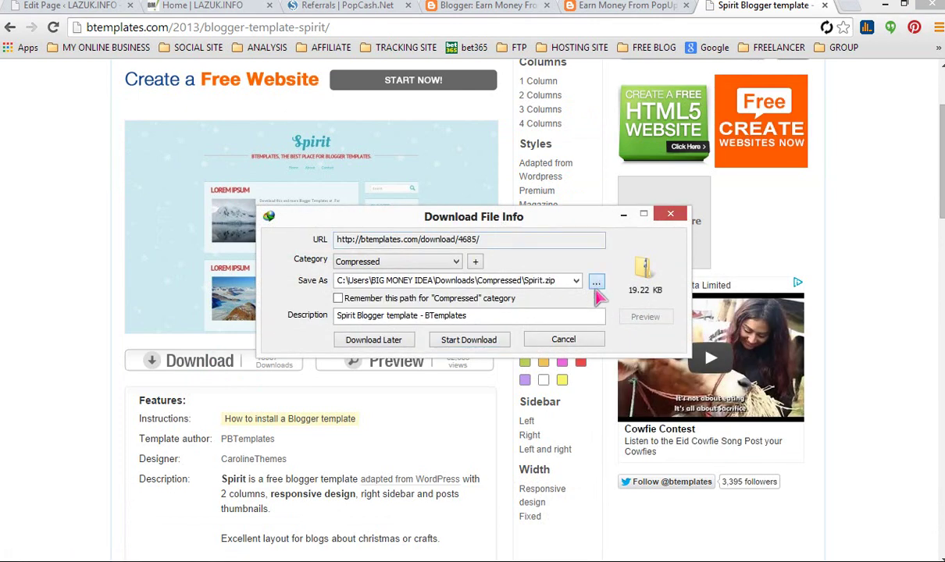
{"action": "left_click", "coordinate": [596, 283]}
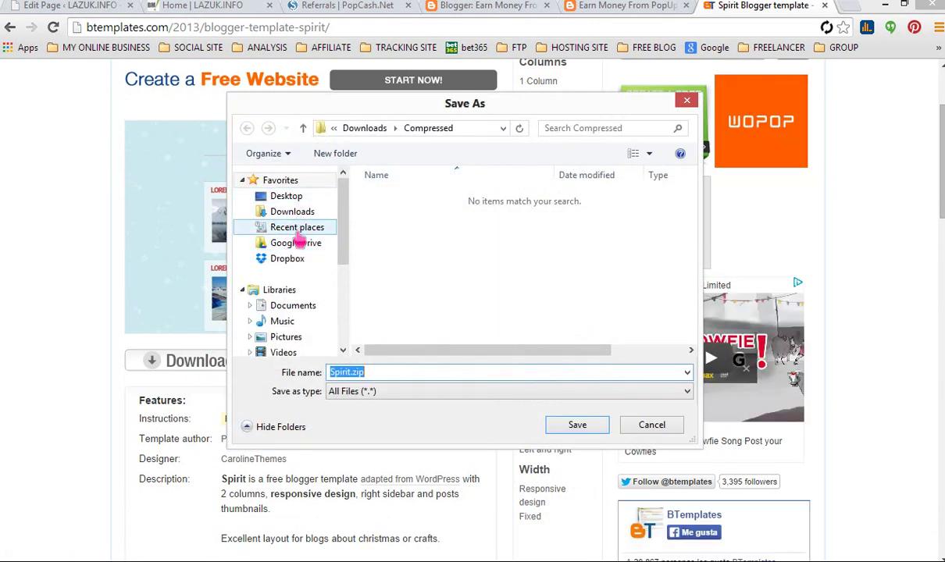
{"action": "left_click", "coordinate": [281, 307]}
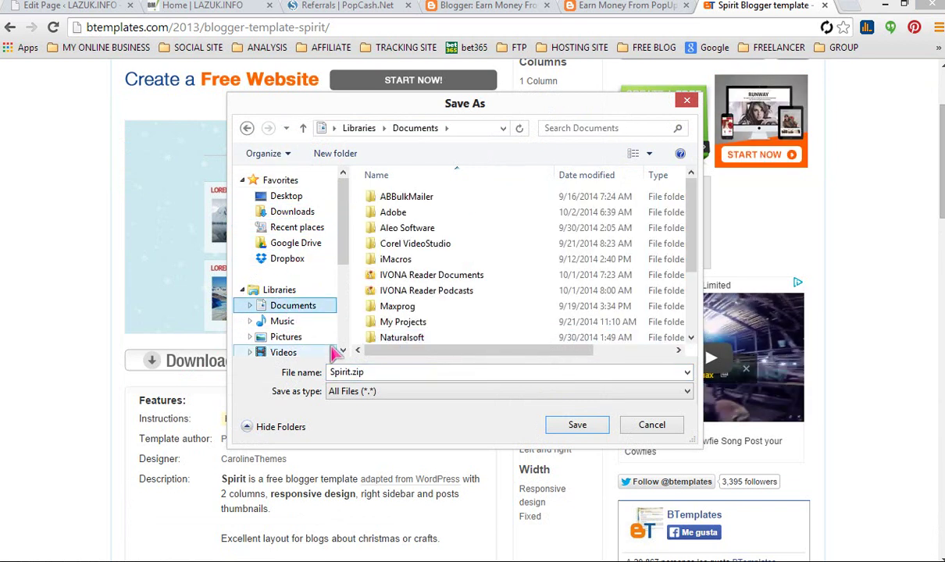
{"action": "left_click", "coordinate": [289, 321]}
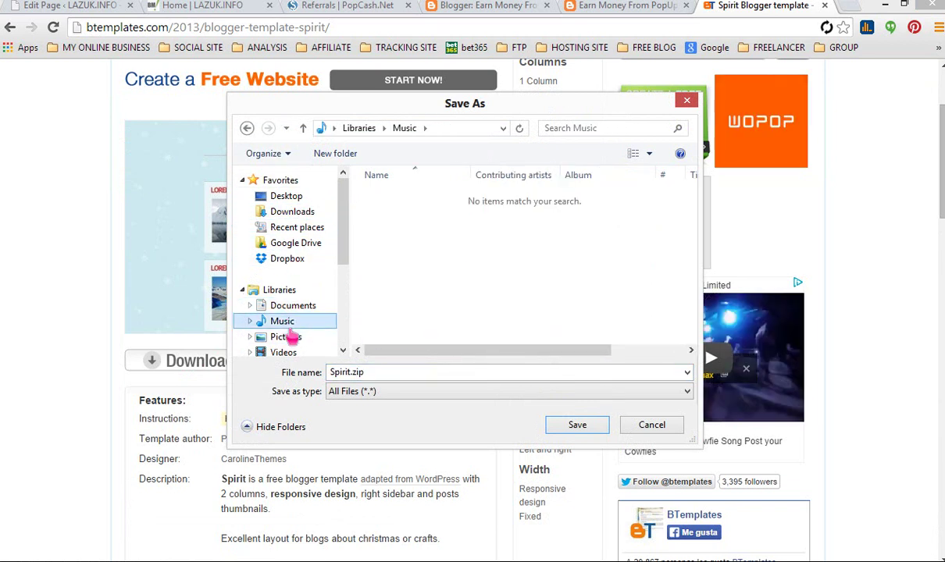
{"action": "left_click", "coordinate": [578, 429]}
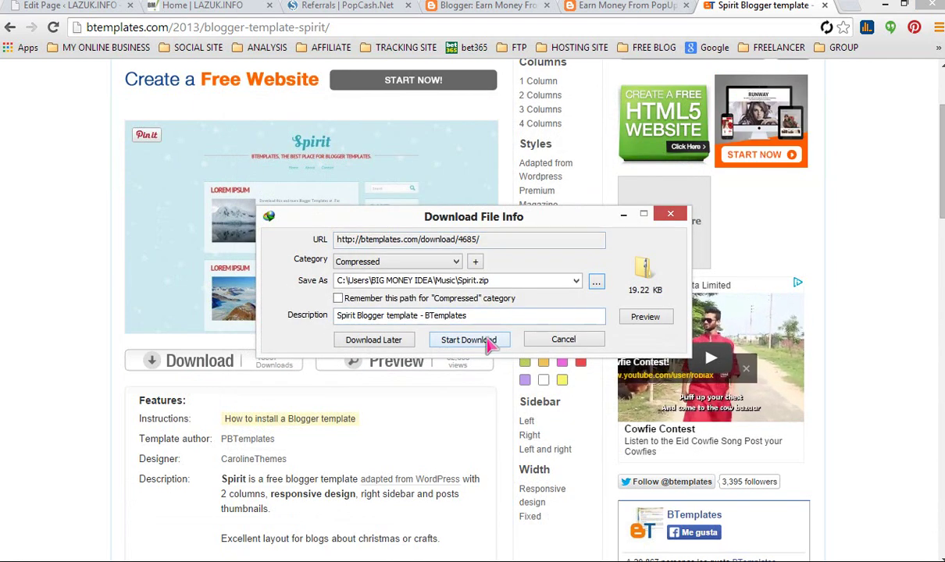
{"action": "left_click", "coordinate": [490, 343]}
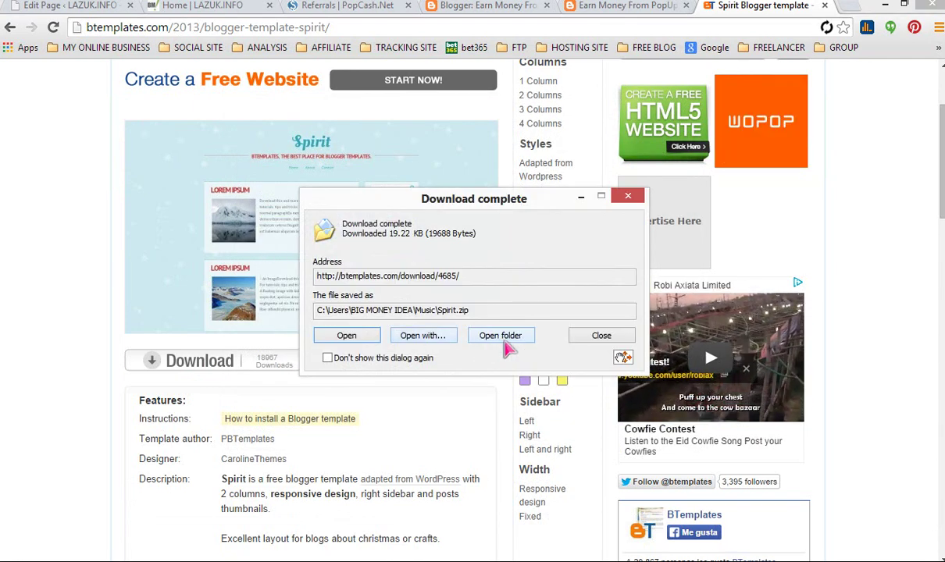
Open the download folder, extract Spirit.zip there, and locate Spirit.xml inside the extracted Spirit folder
{"action": "left_click", "coordinate": [498, 336]}
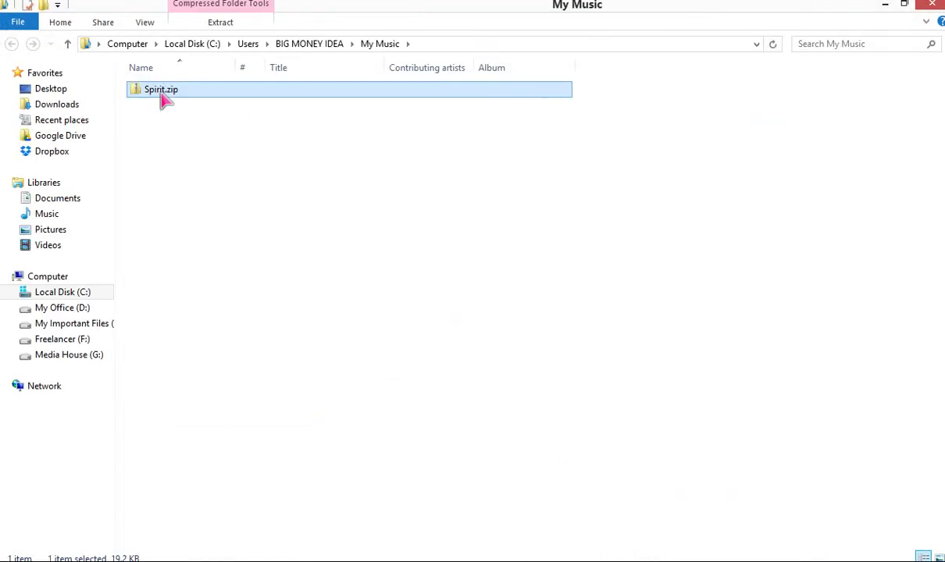
{"action": "right_click", "coordinate": [163, 92]}
{"action": "left_click", "coordinate": [230, 207]}
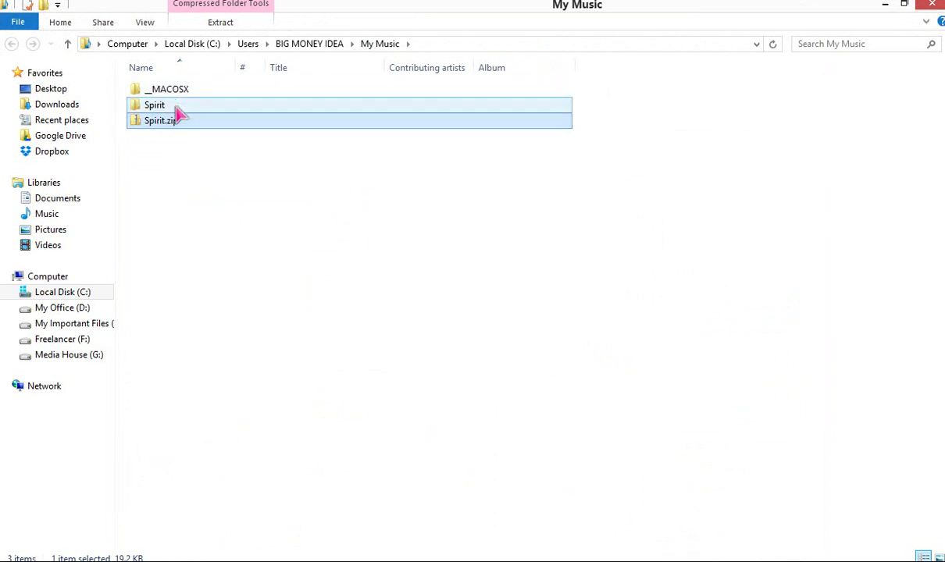
{"action": "double_click", "coordinate": [177, 109]}
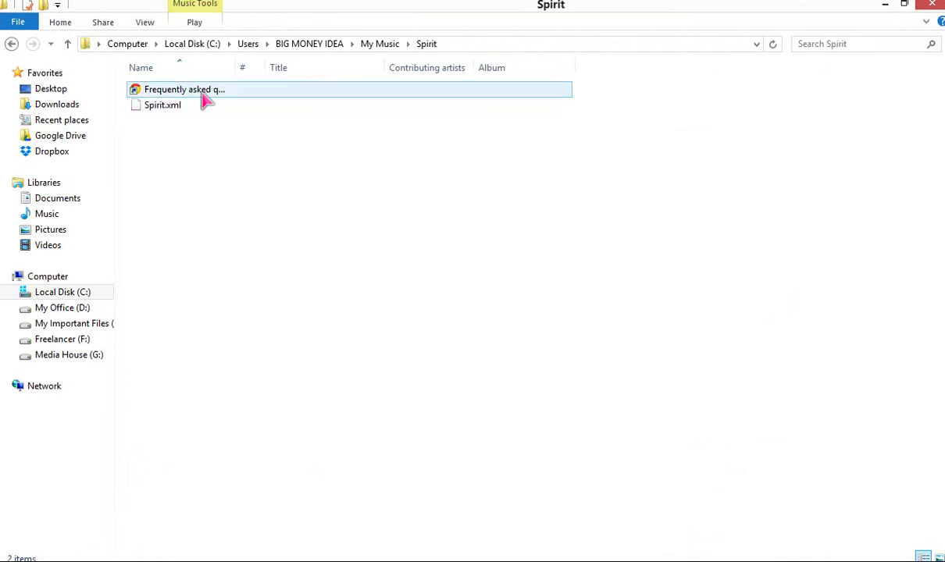
{"action": "left_click", "coordinate": [184, 110]}
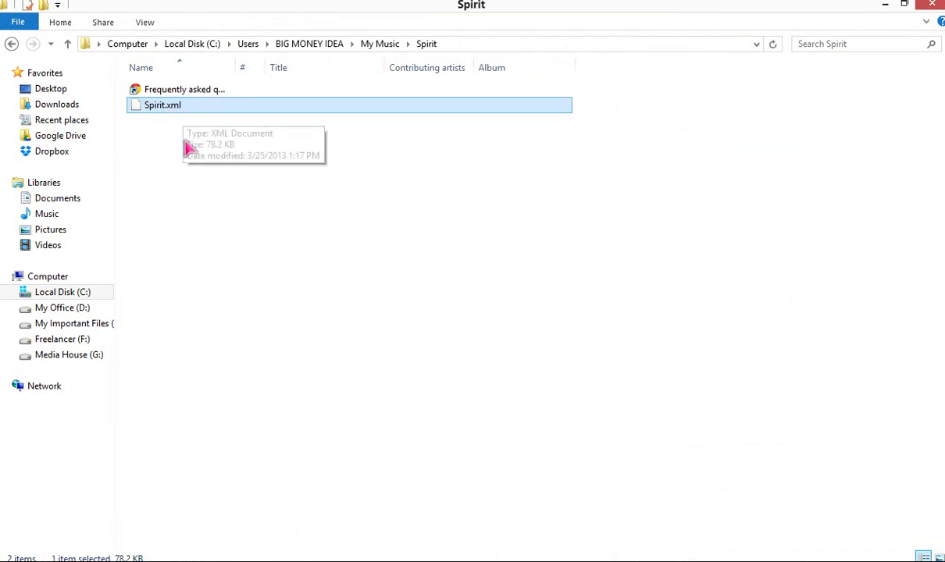
Check the contents of the extracted __MACOSX folder, then return to Spirit.xml in the main Spirit folder
{"action": "key", "text": "BackSpace"}
{"action": "key", "text": "Up"}
{"action": "key", "text": "Return"}
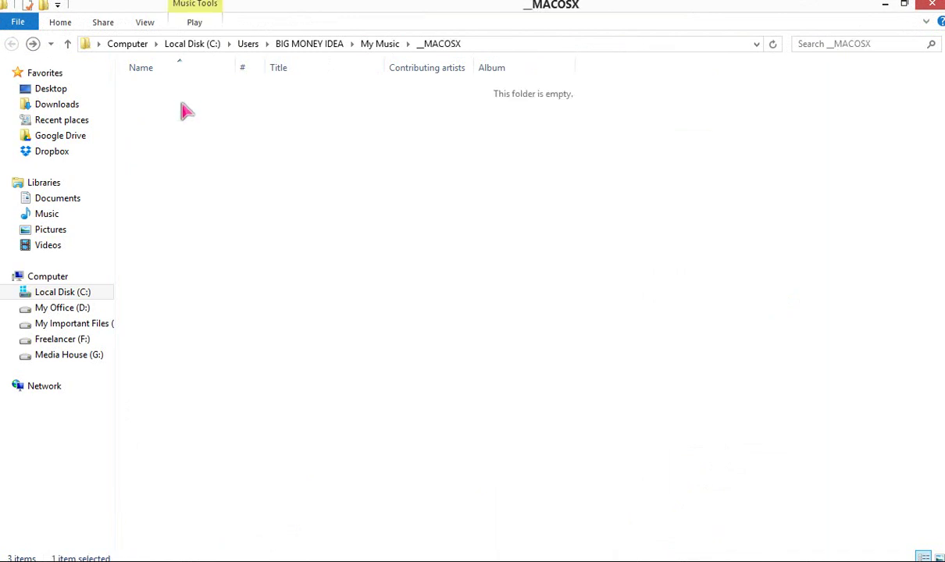
{"action": "double_click", "coordinate": [187, 91]}
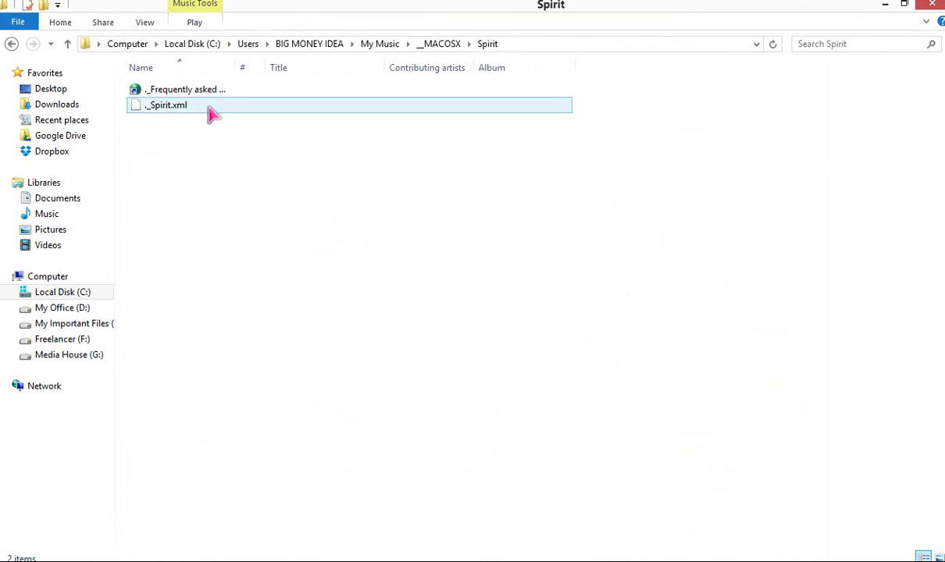
{"action": "key", "text": "BackSpace"}
{"action": "key", "text": "BackSpace"}
{"action": "key", "text": "Return"}
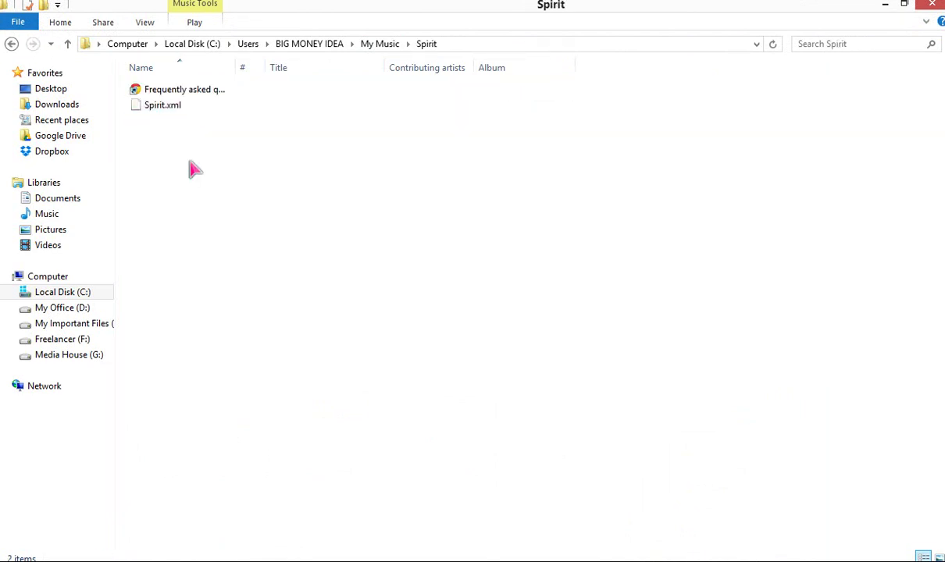
{"action": "left_click", "coordinate": [168, 106]}
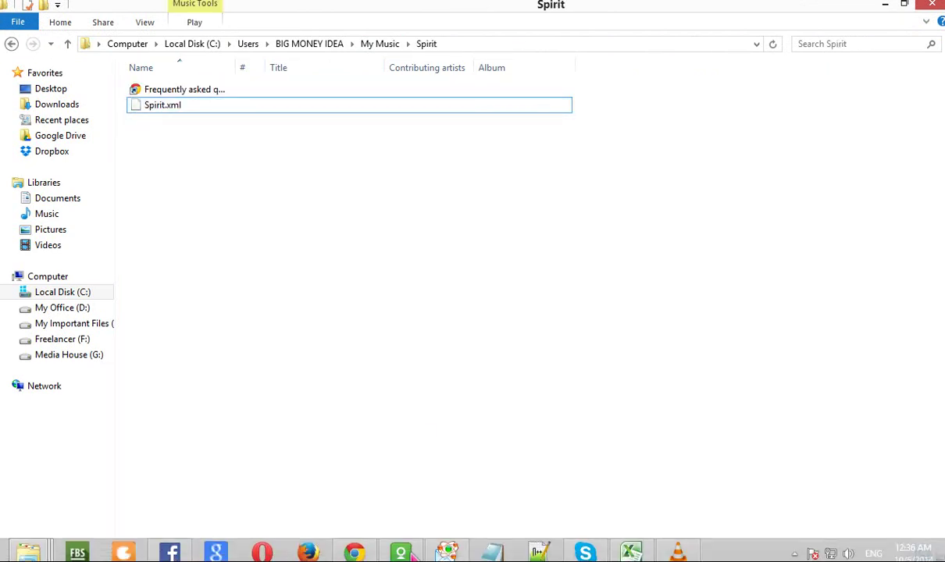
Switch to Chrome, close the template site and blog tabs, and open the blog's template Backup / Restore dialog in Blogger
{"action": "left_click", "coordinate": [354, 553]}
{"action": "key", "text": "ctrl+w"}
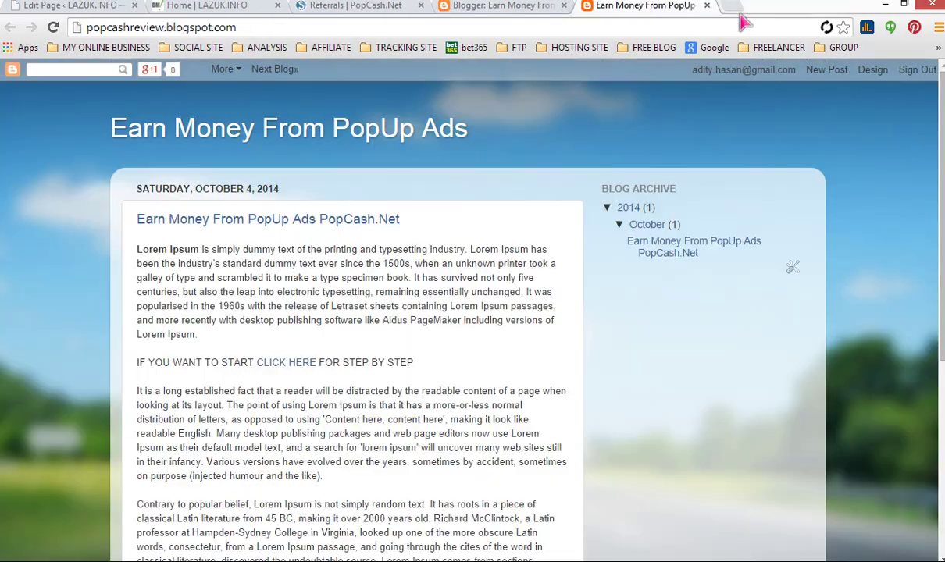
{"action": "key", "text": "ctrl+w"}
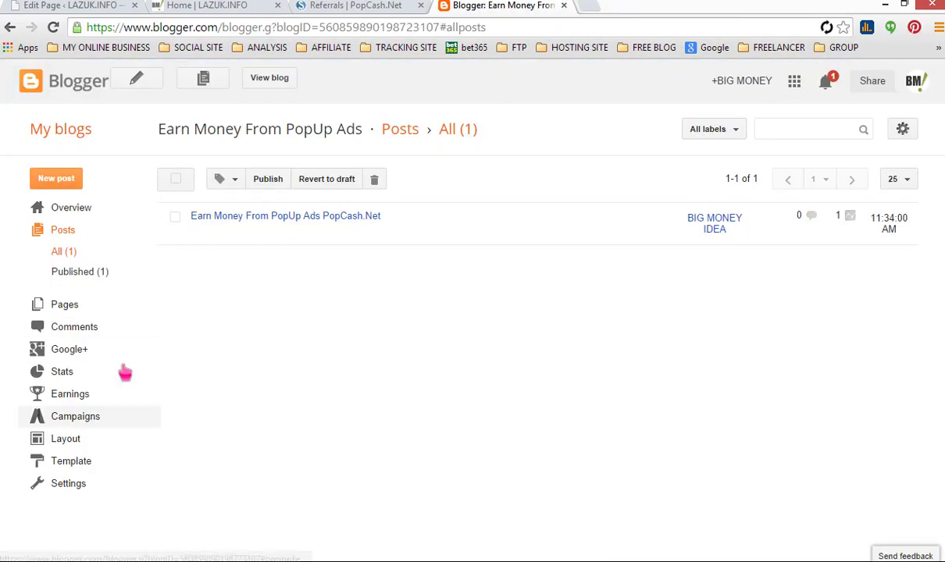
{"action": "left_click", "coordinate": [78, 462]}
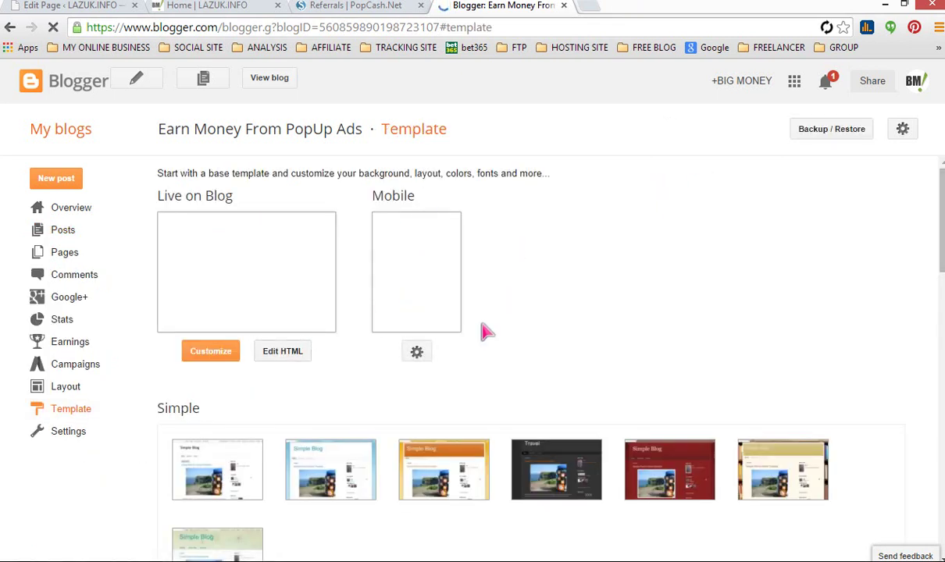
{"action": "left_click", "coordinate": [833, 133]}
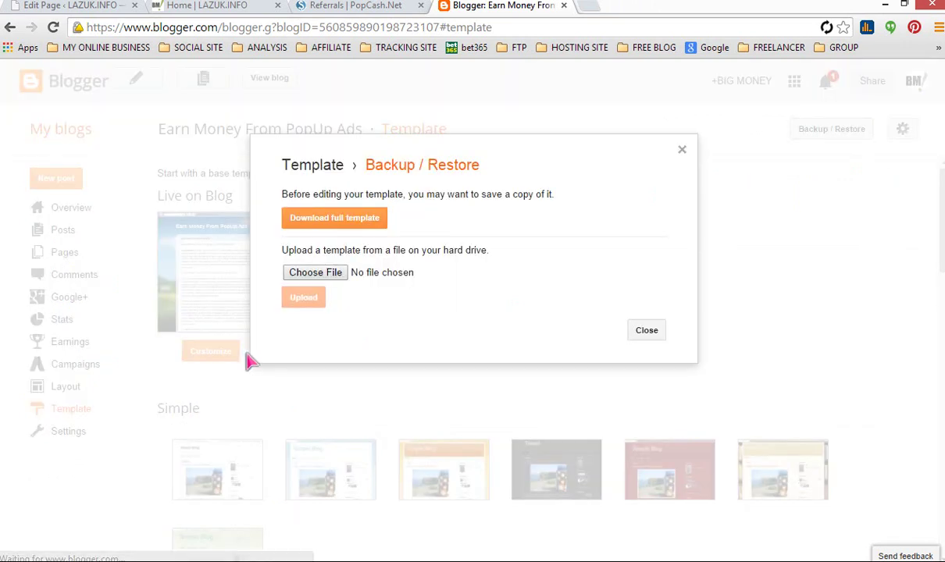
Choose Spirit.xml from the Spirit folder in the Music library and upload it as the blog's template
{"action": "left_click", "coordinate": [308, 273]}
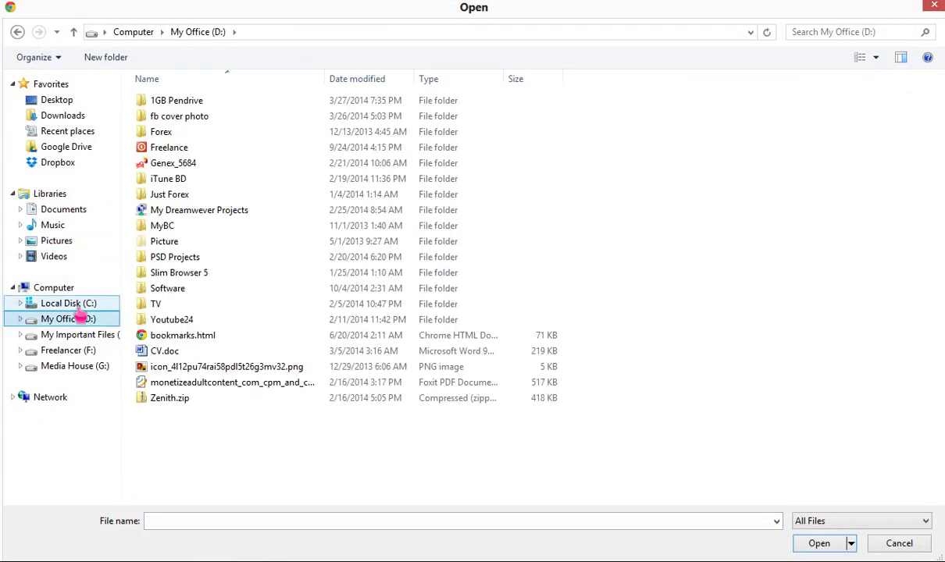
{"action": "left_click", "coordinate": [74, 229]}
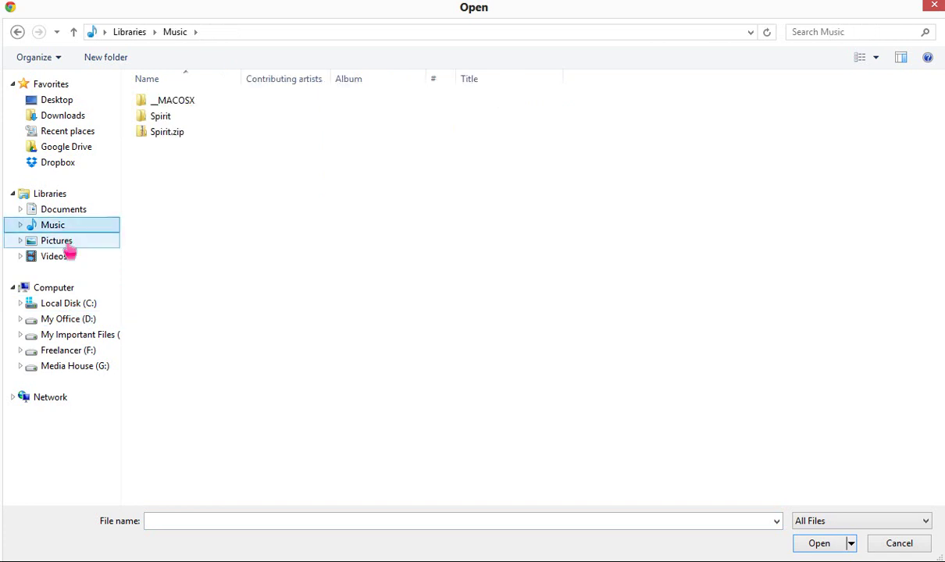
{"action": "left_click", "coordinate": [70, 243]}
{"action": "left_click", "coordinate": [88, 227]}
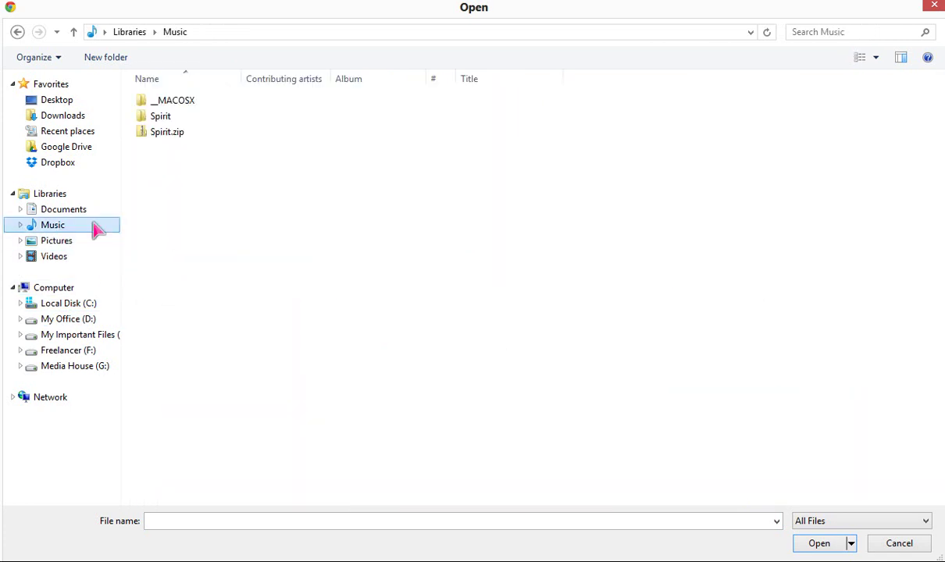
{"action": "double_click", "coordinate": [209, 120]}
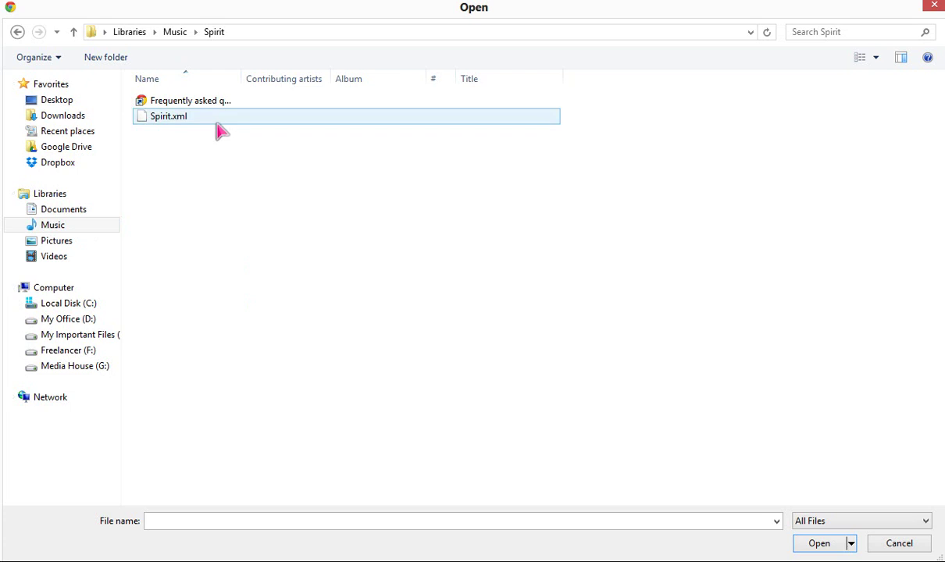
{"action": "left_click", "coordinate": [217, 122]}
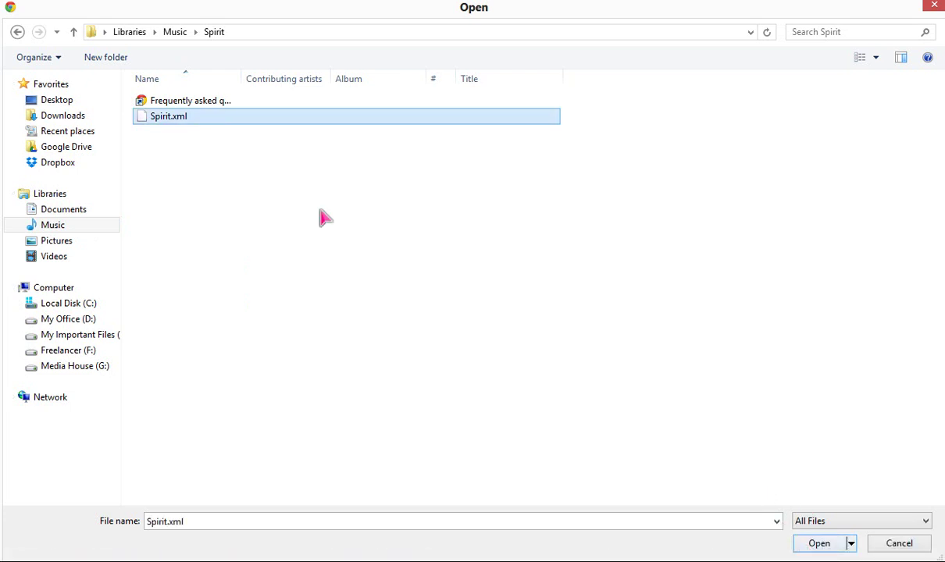
{"action": "left_click", "coordinate": [821, 550]}
{"action": "left_click", "coordinate": [305, 299]}
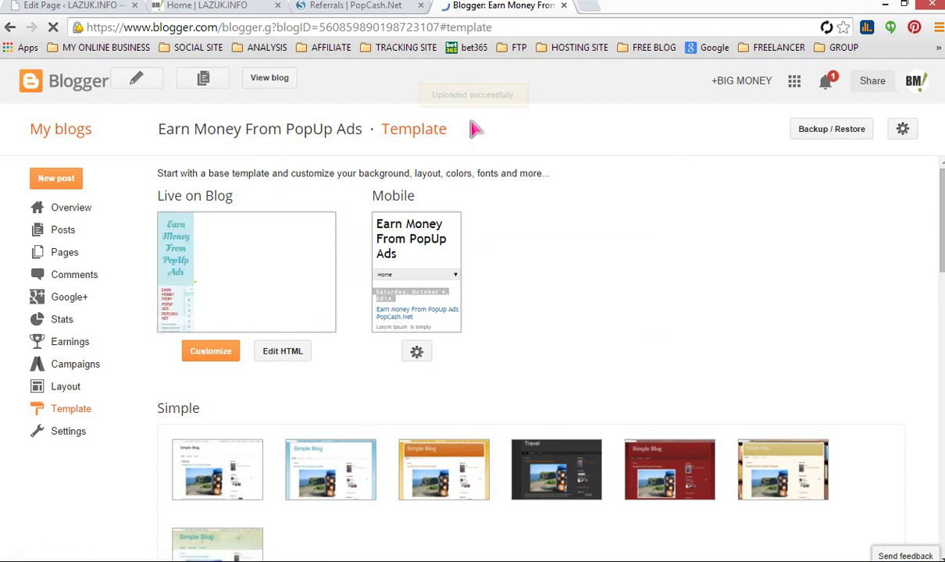
View the live blog and look over its page and sidebar with the new template
{"action": "scroll", "coordinate": [559, 289], "scroll_direction": "down", "scroll_amount": 3}
{"action": "scroll", "coordinate": [270, 274], "scroll_direction": "up", "scroll_amount": 3}
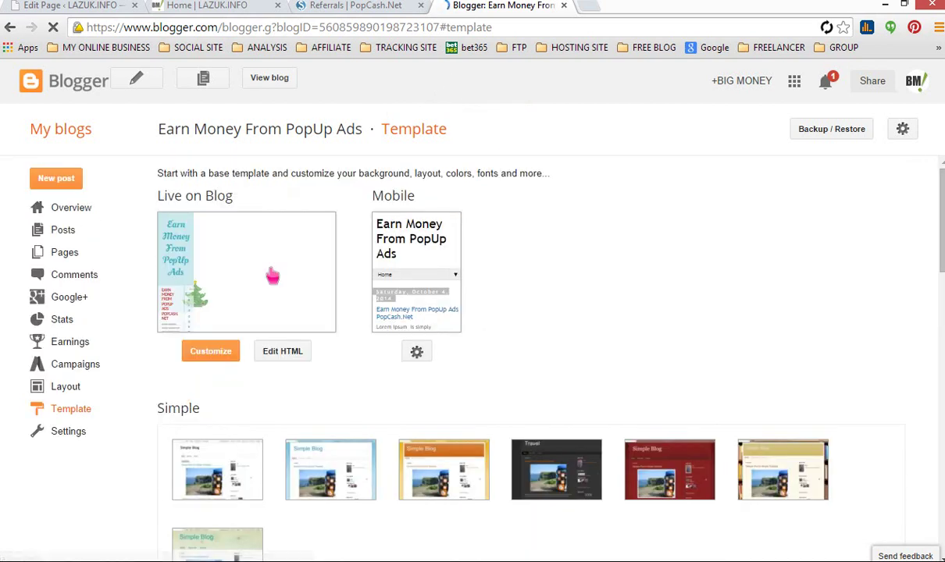
{"action": "left_click", "coordinate": [270, 81]}
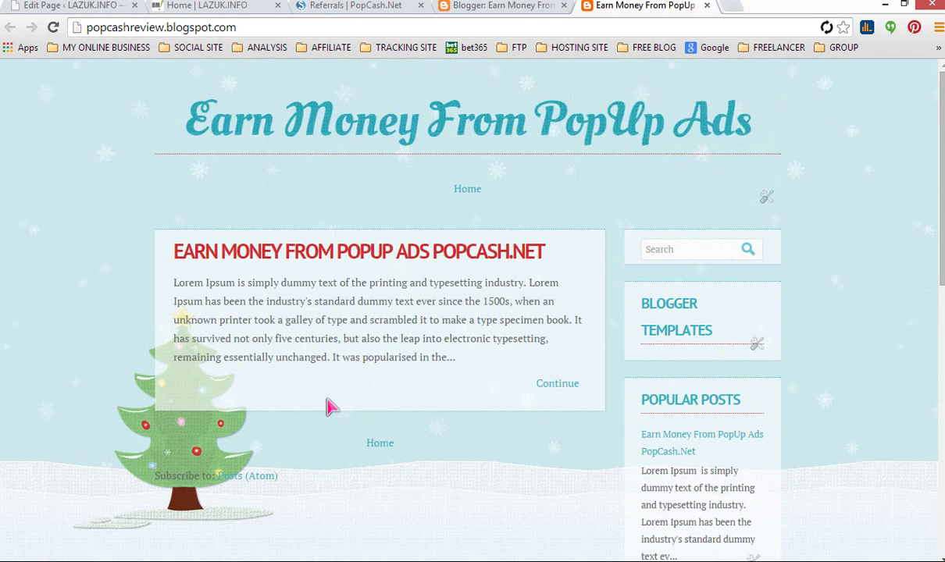
{"action": "scroll", "coordinate": [507, 311], "scroll_direction": "down", "scroll_amount": 8}
{"action": "scroll", "coordinate": [750, 371], "scroll_direction": "up", "scroll_amount": 5}
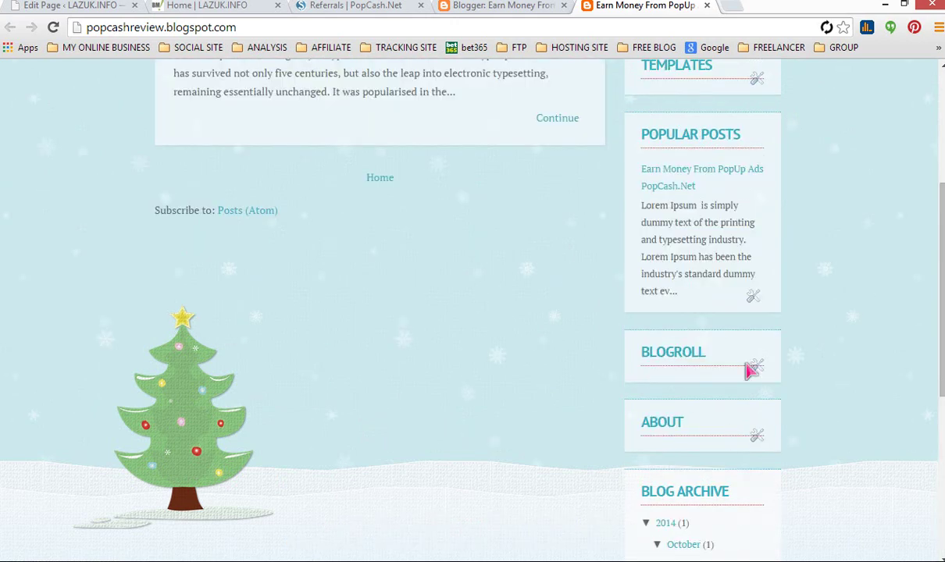
Open the Popular Posts widget's configuration to view its options and close it without saving
{"action": "left_click", "coordinate": [753, 298]}
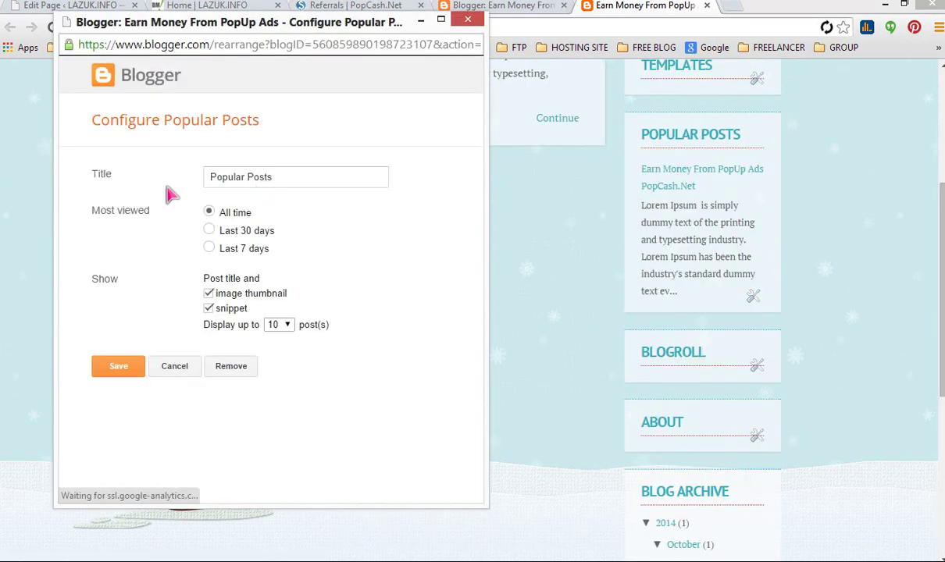
{"action": "left_click", "coordinate": [467, 18]}
{"action": "scroll", "coordinate": [527, 278], "scroll_direction": "up", "scroll_amount": 4}
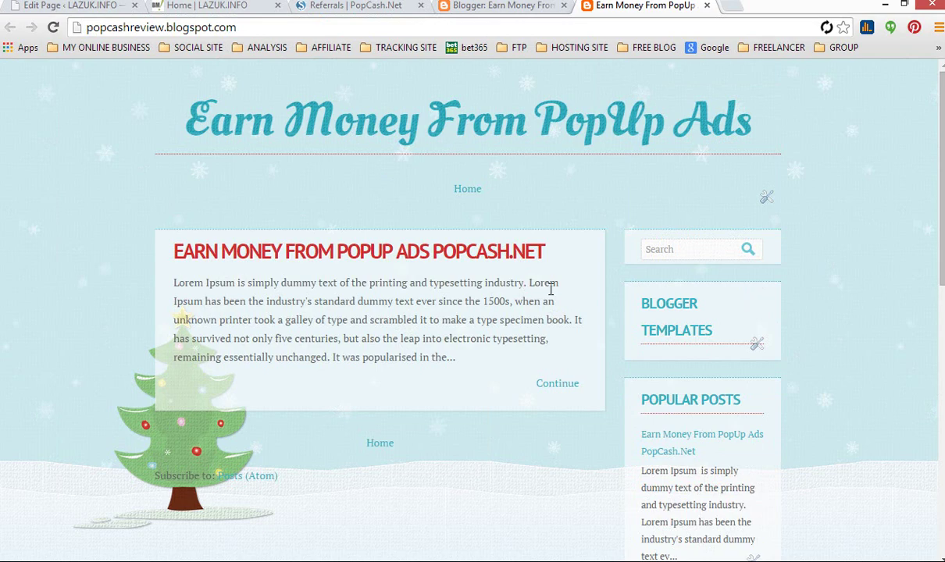
Open the Blogger Templates widget's configuration, close it without saving, and look over the live blog page
{"action": "left_click", "coordinate": [757, 345]}
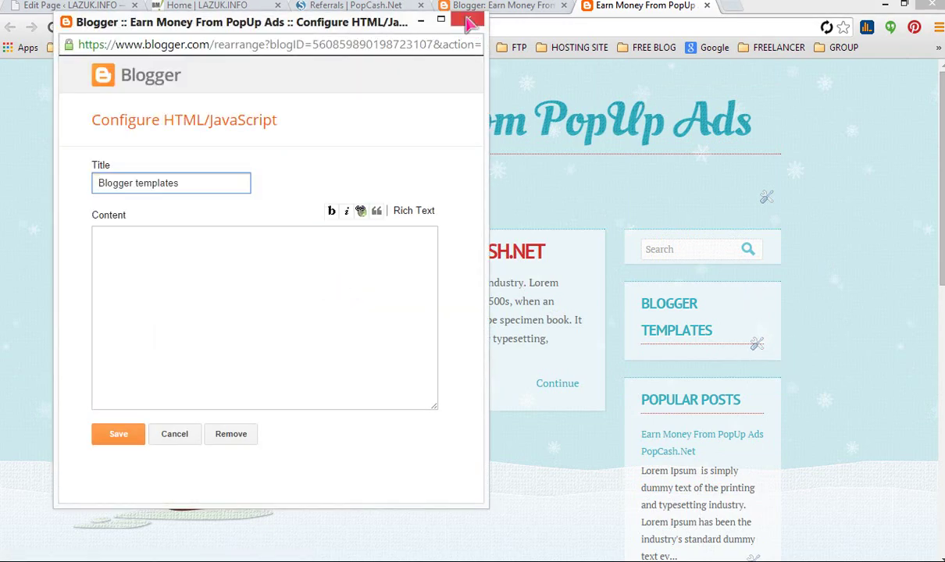
{"action": "left_click", "coordinate": [468, 19]}
{"action": "scroll", "coordinate": [524, 295], "scroll_direction": "down", "scroll_amount": 3}
{"action": "scroll", "coordinate": [523, 285], "scroll_direction": "up", "scroll_amount": 3}
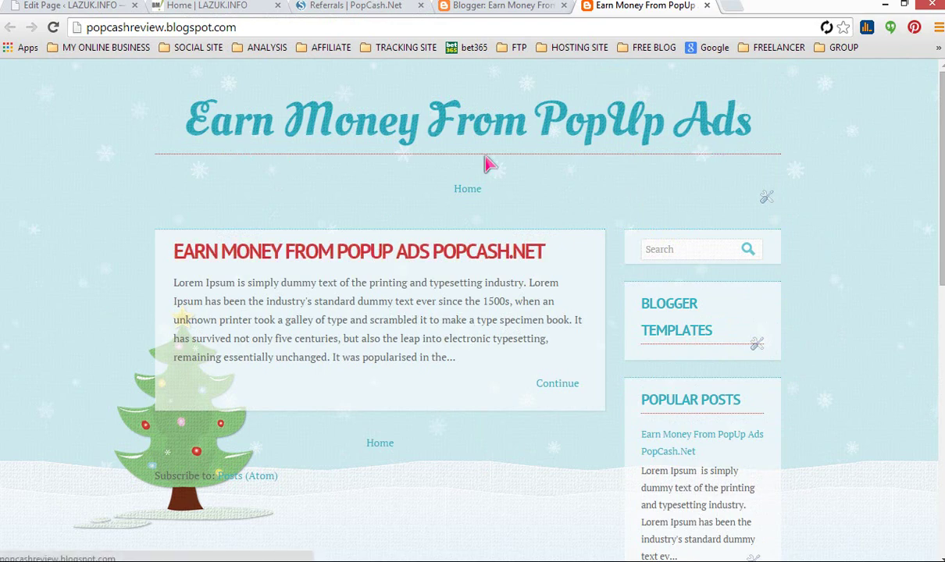
{"action": "scroll", "coordinate": [609, 330], "scroll_direction": "down", "scroll_amount": 4}
{"action": "scroll", "coordinate": [609, 332], "scroll_direction": "up", "scroll_amount": 3}
{"action": "scroll", "coordinate": [609, 332], "scroll_direction": "up", "scroll_amount": 1}
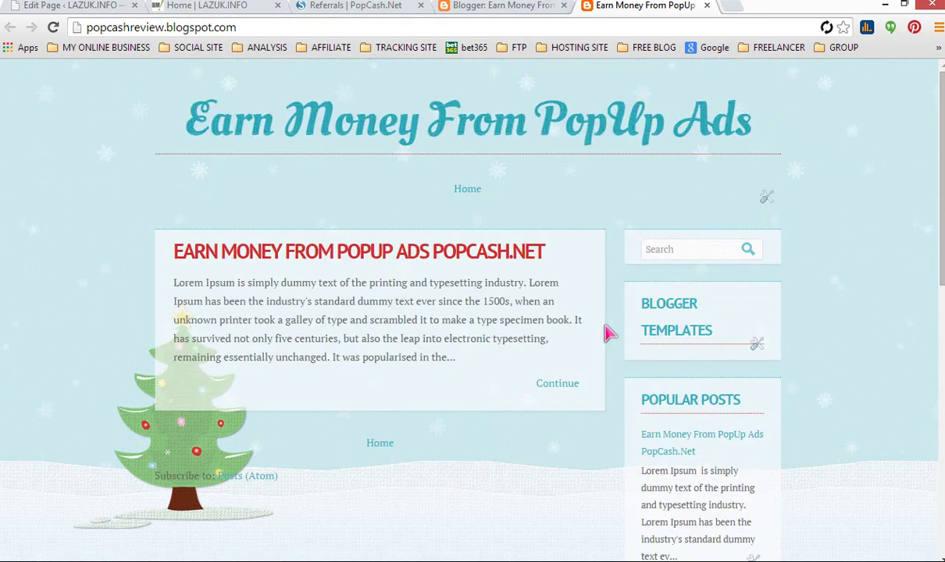
{"action": "scroll", "coordinate": [545, 281], "scroll_direction": "down", "scroll_amount": 4}
{"action": "scroll", "coordinate": [545, 301], "scroll_direction": "up", "scroll_amount": 4}
Copy the live blog's address, popcashreview.blogspot.com
{"action": "left_click", "coordinate": [458, 6]}
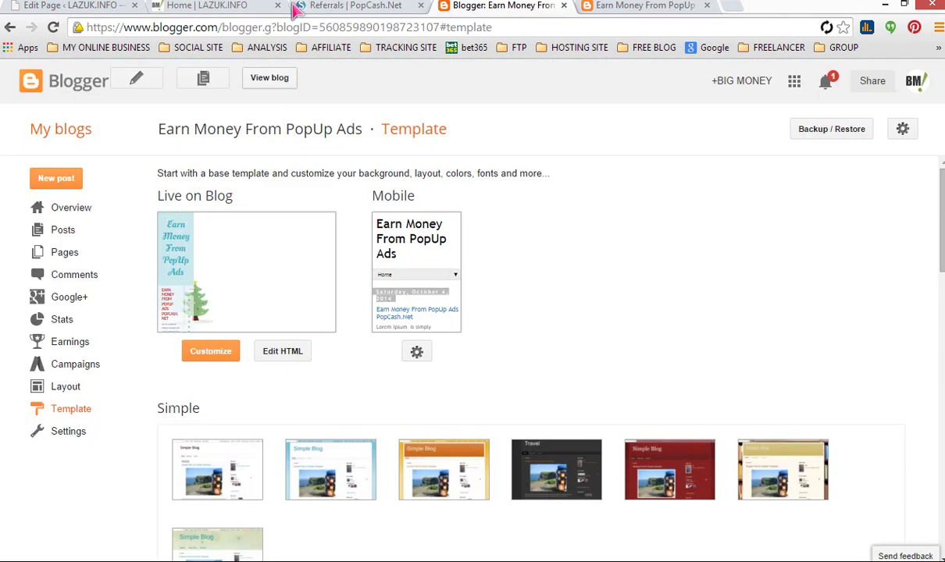
{"action": "left_click", "coordinate": [356, 6]}
{"action": "left_click", "coordinate": [624, 6]}
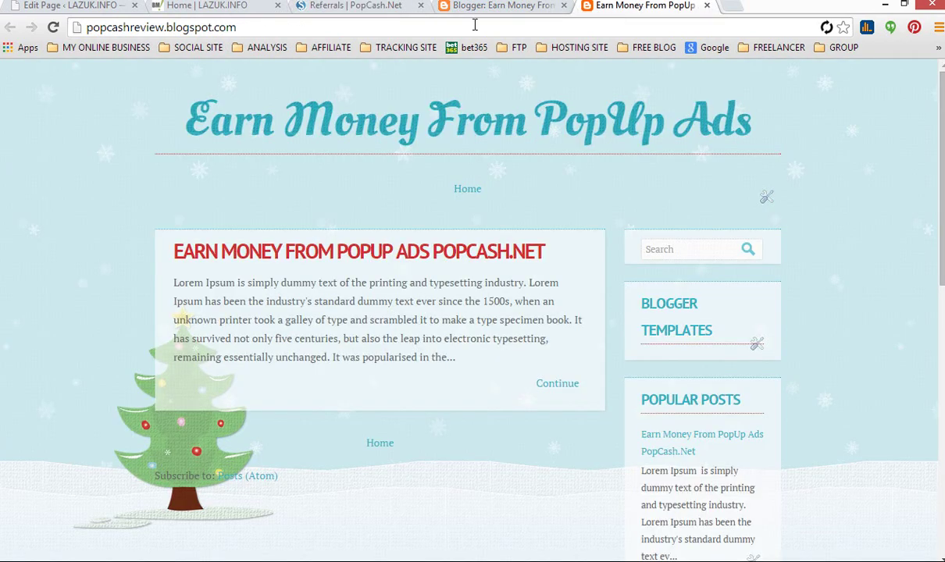
{"action": "left_click", "coordinate": [316, 24]}
{"action": "right_click", "coordinate": [316, 23]}
{"action": "left_click", "coordinate": [369, 74]}
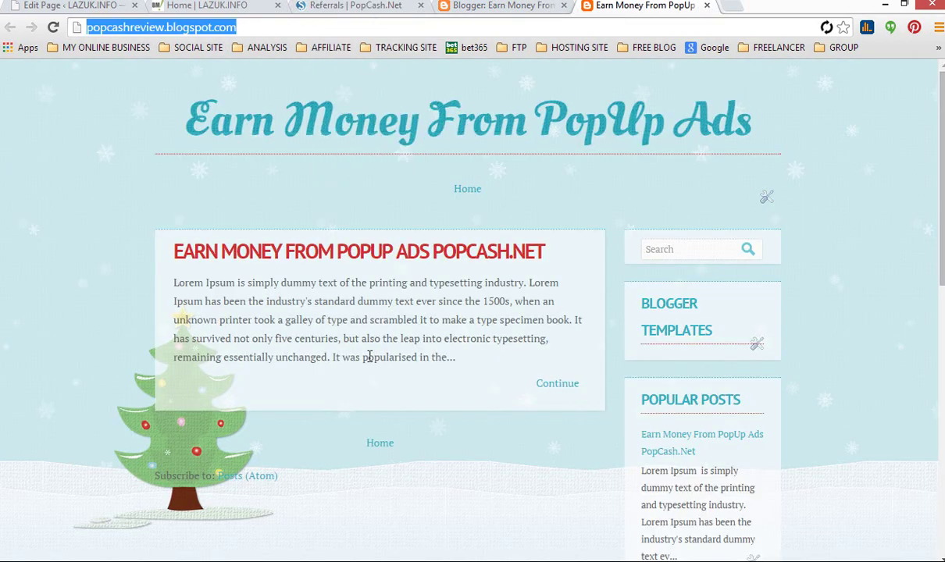
{"action": "scroll", "coordinate": [487, 347], "scroll_direction": "down", "scroll_amount": 1}
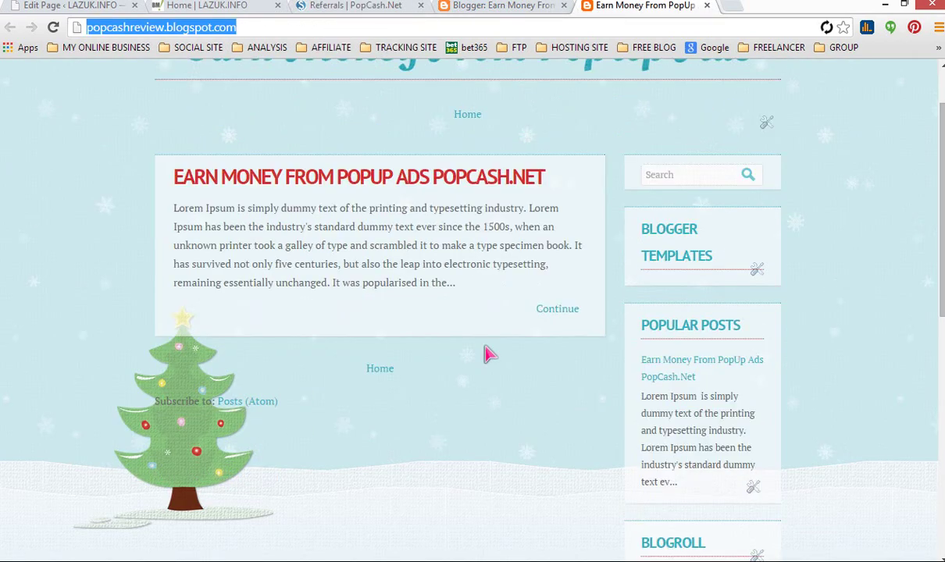
{"action": "scroll", "coordinate": [450, 420], "scroll_direction": "up", "scroll_amount": 1}
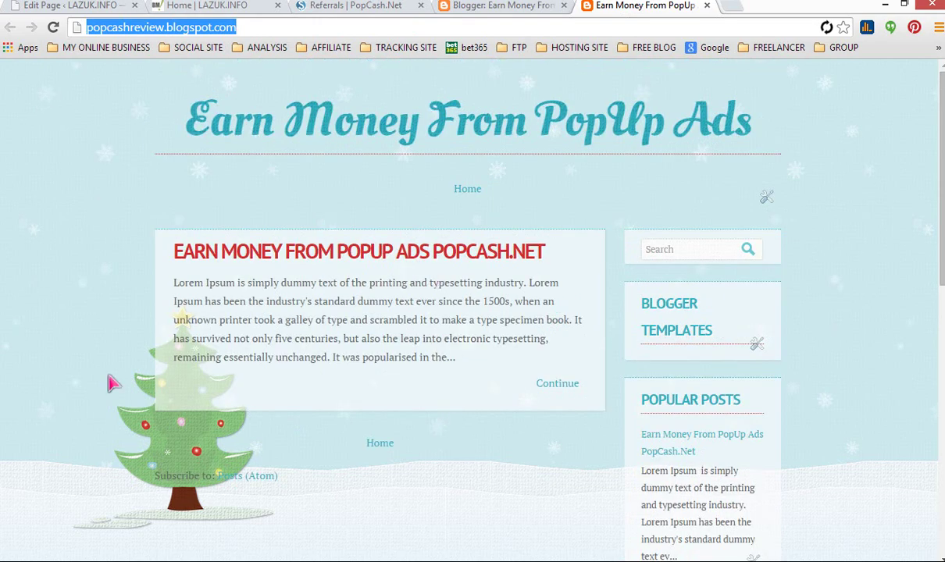
{"action": "scroll", "coordinate": [586, 371], "scroll_direction": "down", "scroll_amount": 2}
{"action": "scroll", "coordinate": [587, 371], "scroll_direction": "up", "scroll_amount": 2}
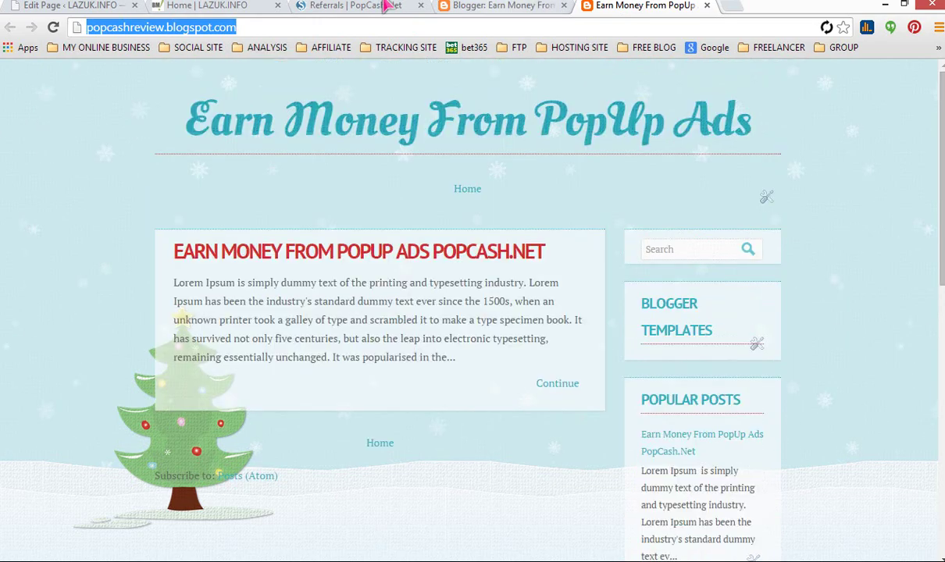
{"action": "left_click", "coordinate": [325, 6]}
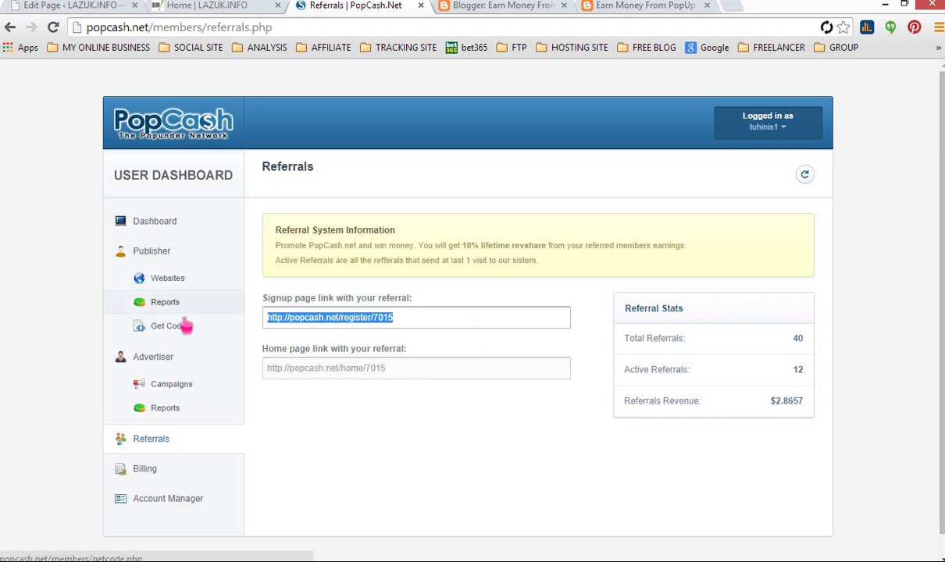
{"action": "left_click", "coordinate": [187, 281]}
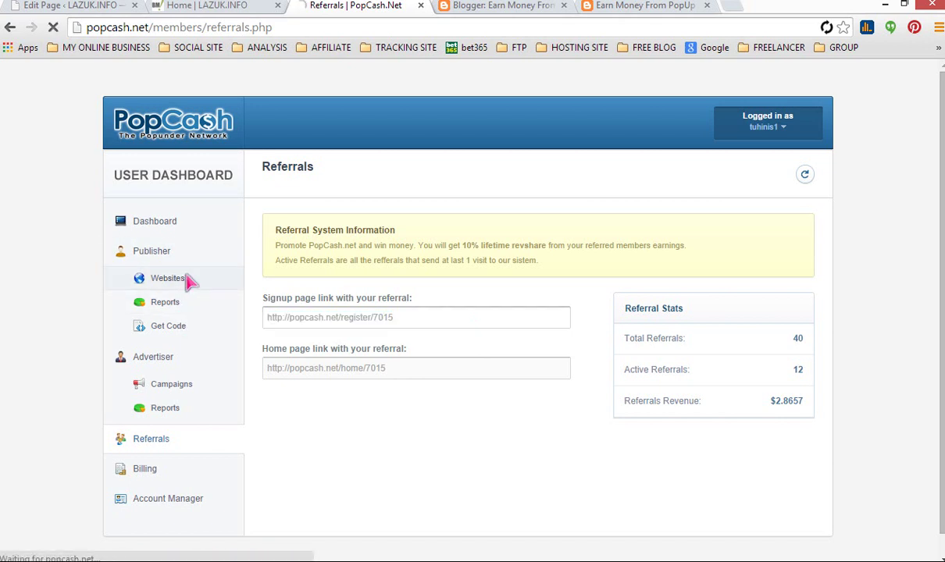
{"action": "left_click", "coordinate": [738, 216]}
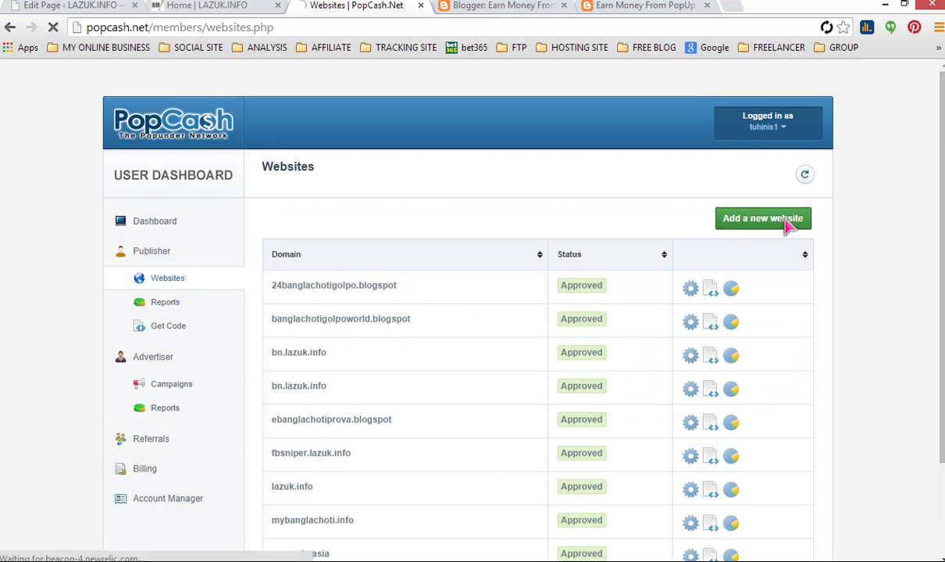
{"action": "left_click", "coordinate": [428, 279]}
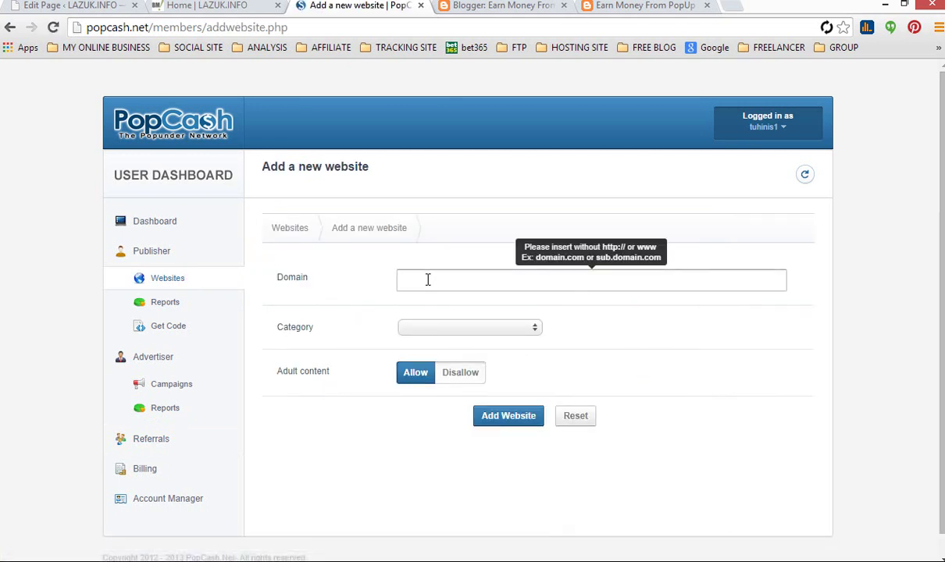
{"action": "key", "text": "ctrl+v"}
{"action": "left_click", "coordinate": [431, 283]}
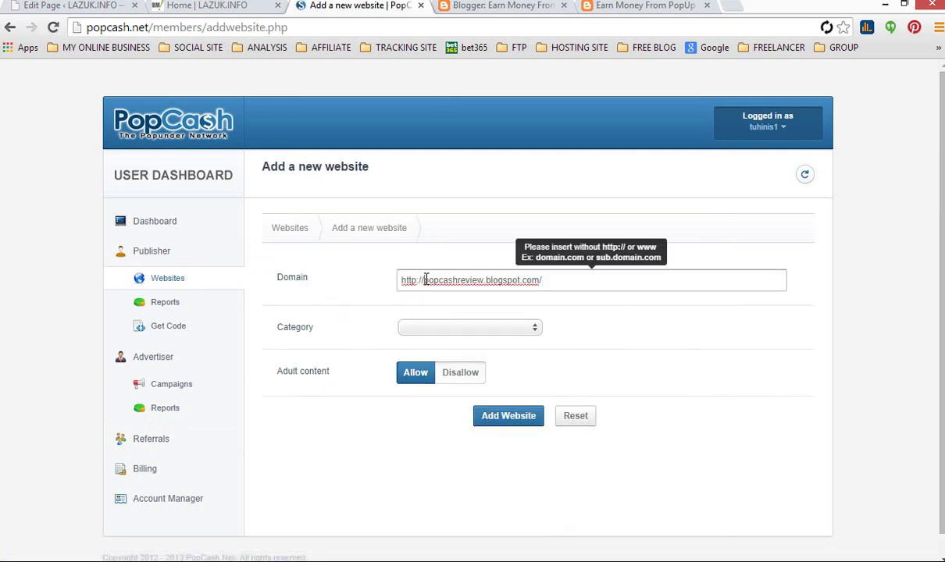
{"action": "left_click_drag", "start_coordinate": [426, 280], "coordinate": [622, 274]}
{"action": "left_click", "coordinate": [623, 273]}
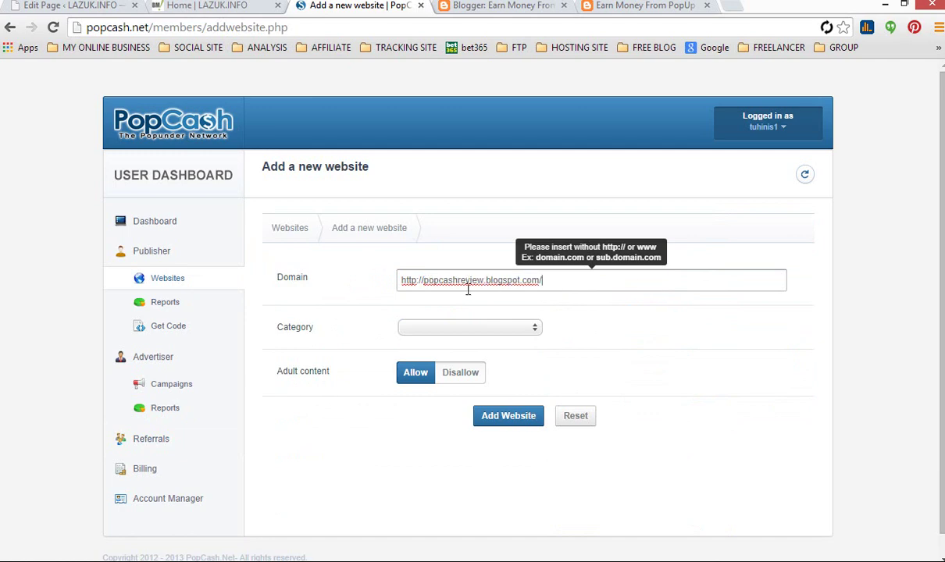
{"action": "left_click", "coordinate": [631, 6]}
{"action": "left_click", "coordinate": [360, 6]}
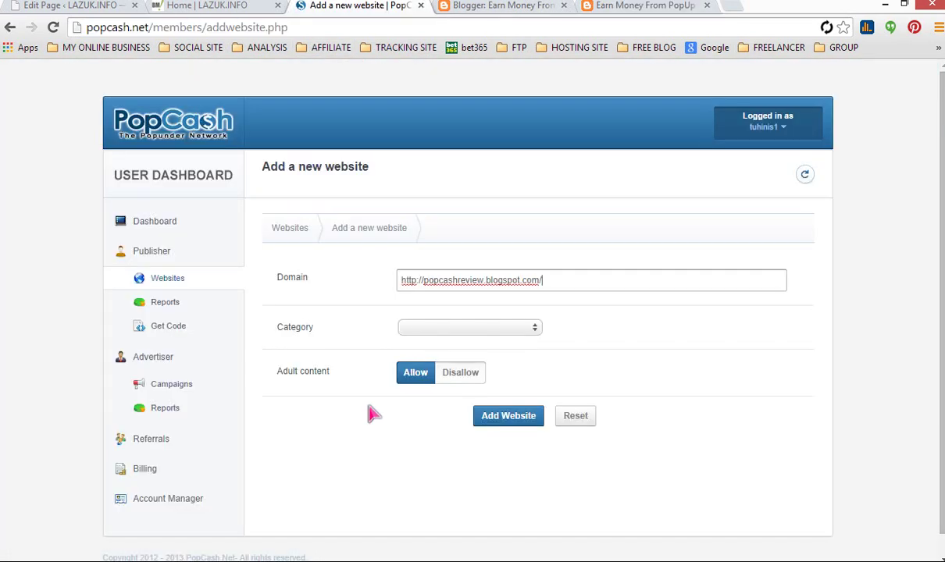
Set the website's category to Blog/Chat/Forum, disallow adult content, and submit the website
{"action": "left_click", "coordinate": [451, 330]}
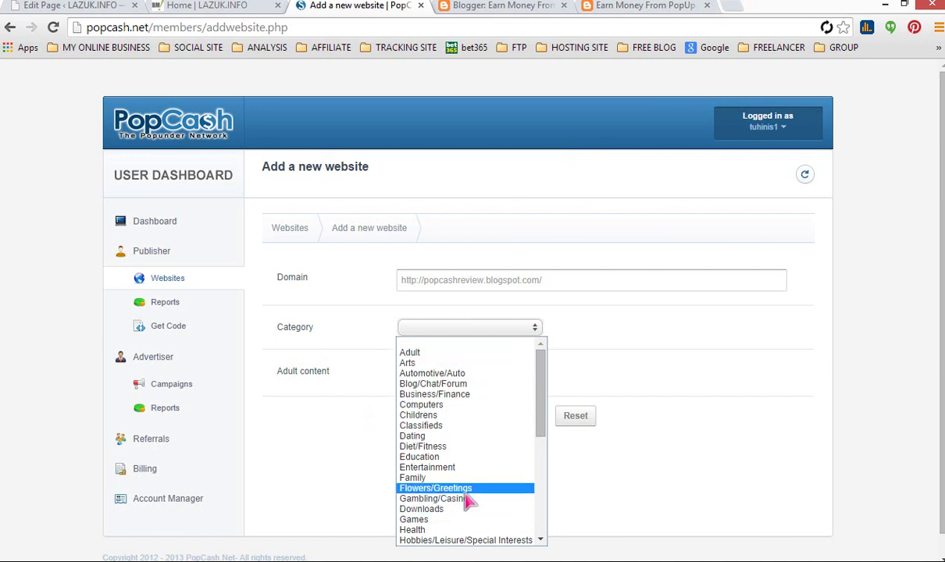
{"action": "left_click", "coordinate": [437, 383]}
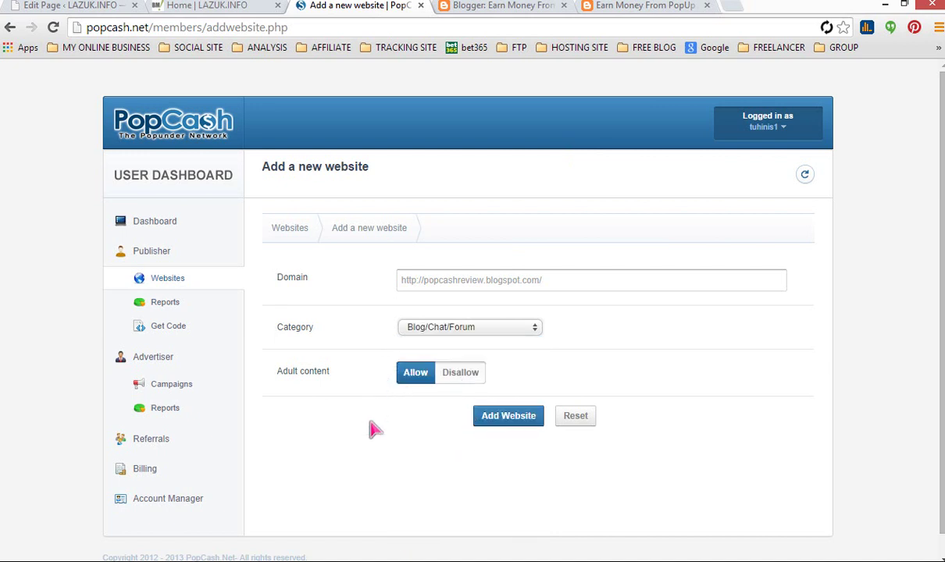
{"action": "left_click_drag", "start_coordinate": [279, 376], "coordinate": [363, 374]}
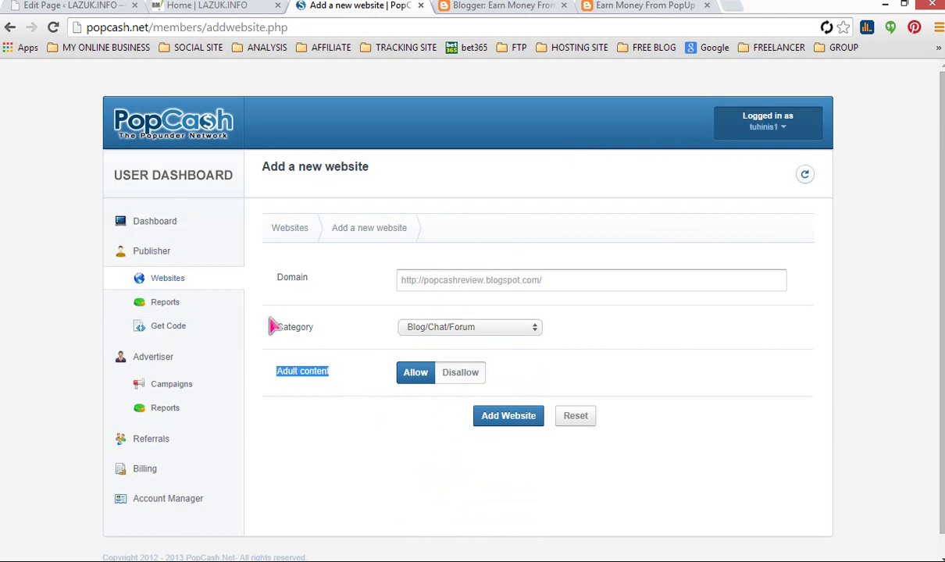
{"action": "left_click", "coordinate": [335, 375]}
{"action": "left_click", "coordinate": [403, 376]}
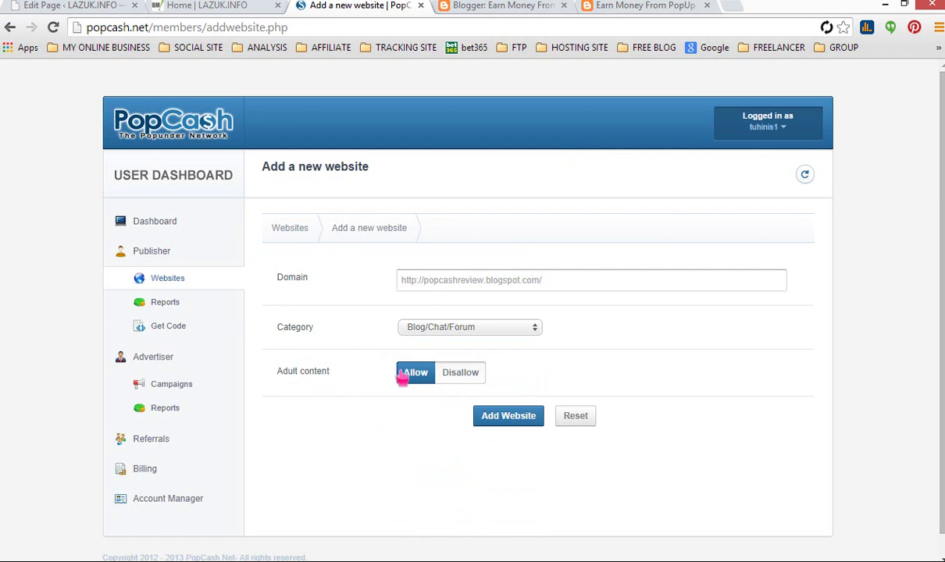
{"action": "left_click", "coordinate": [460, 377]}
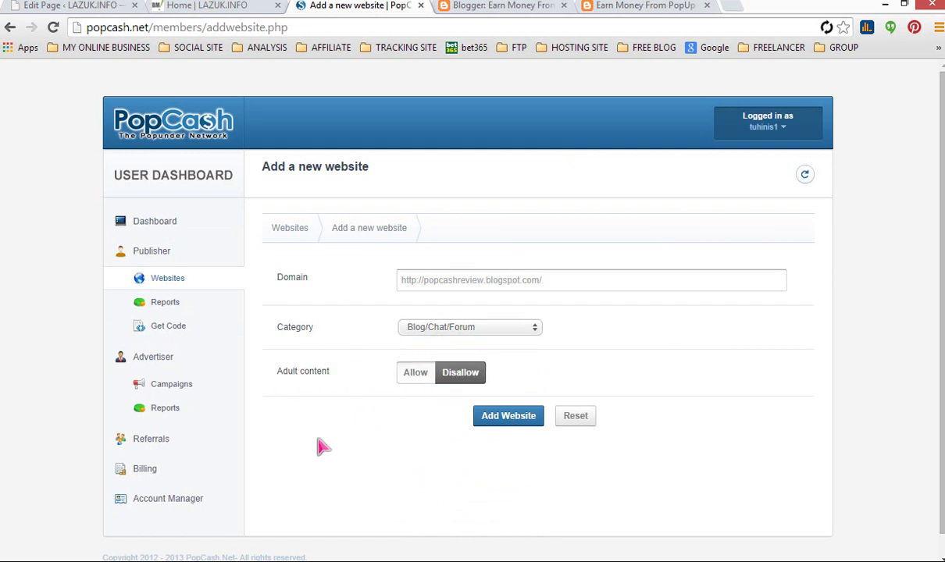
{"action": "left_click", "coordinate": [509, 417]}
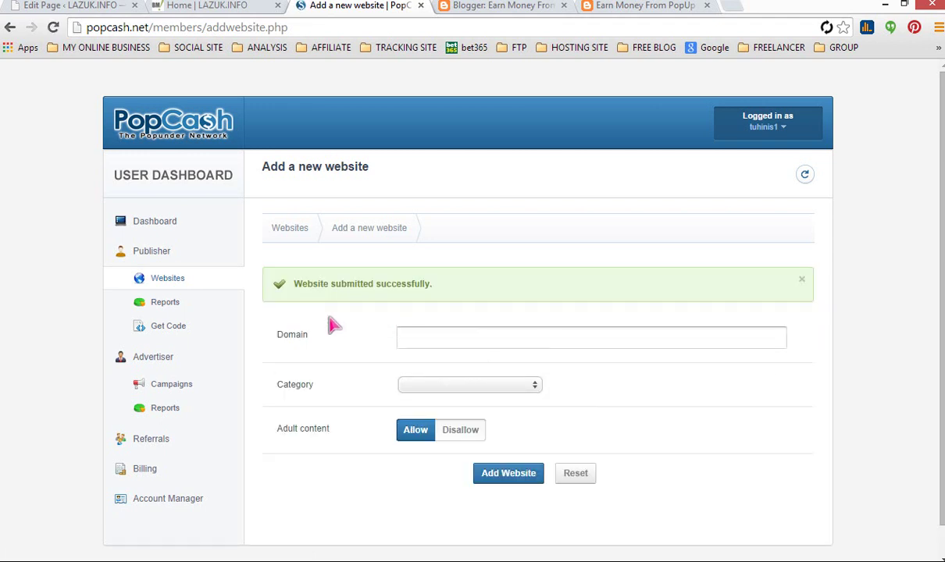
{"action": "left_click_drag", "start_coordinate": [297, 290], "coordinate": [448, 289]}
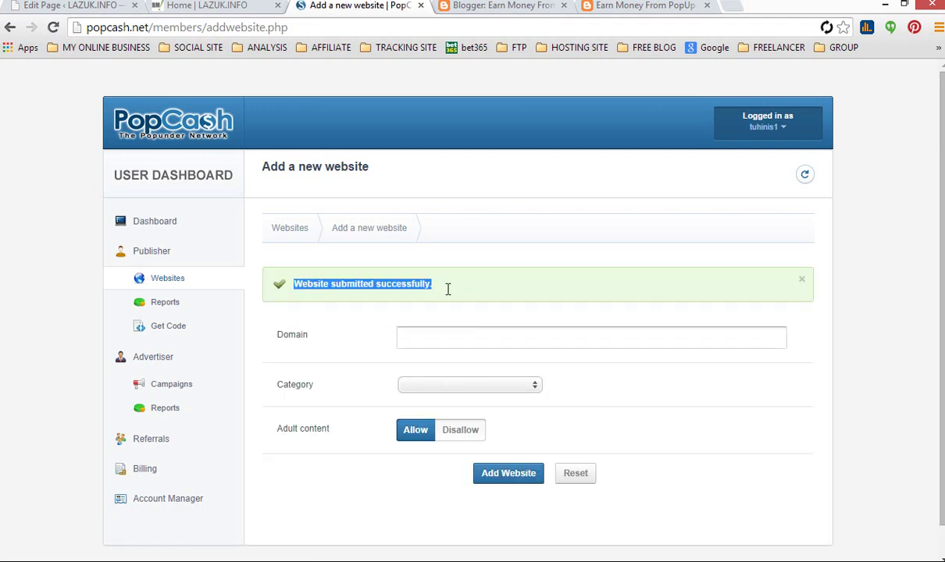
{"action": "left_click", "coordinate": [448, 289]}
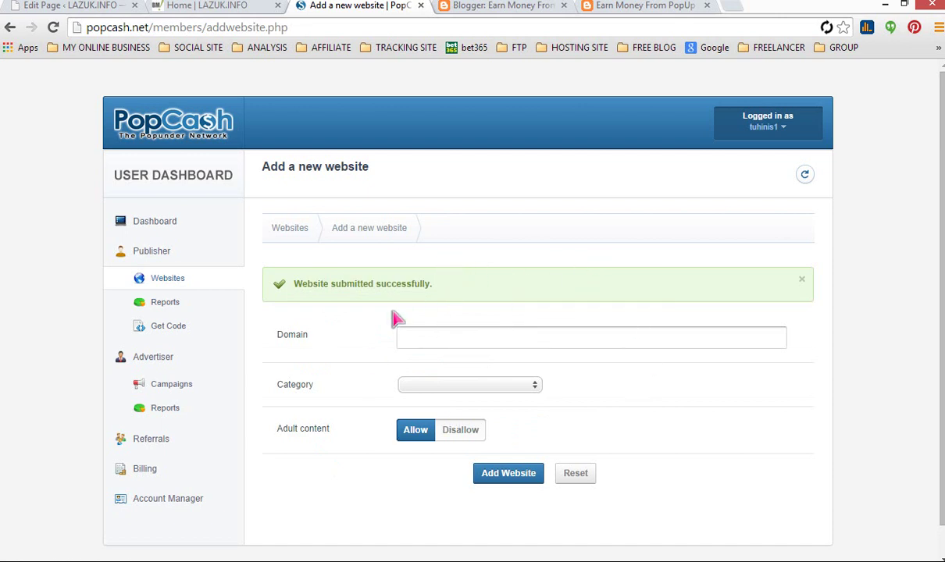
Check the approval status of the submitted blog in PopCash's list of websites
{"action": "left_click", "coordinate": [604, 6]}
{"action": "left_click", "coordinate": [332, 6]}
{"action": "left_click", "coordinate": [169, 325]}
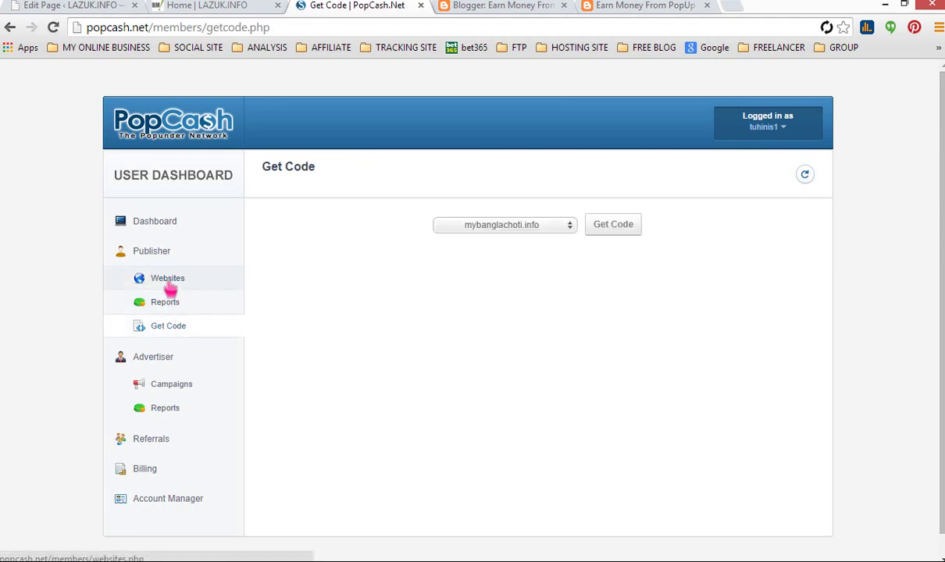
{"action": "scroll", "coordinate": [439, 384], "scroll_direction": "down", "scroll_amount": 2}
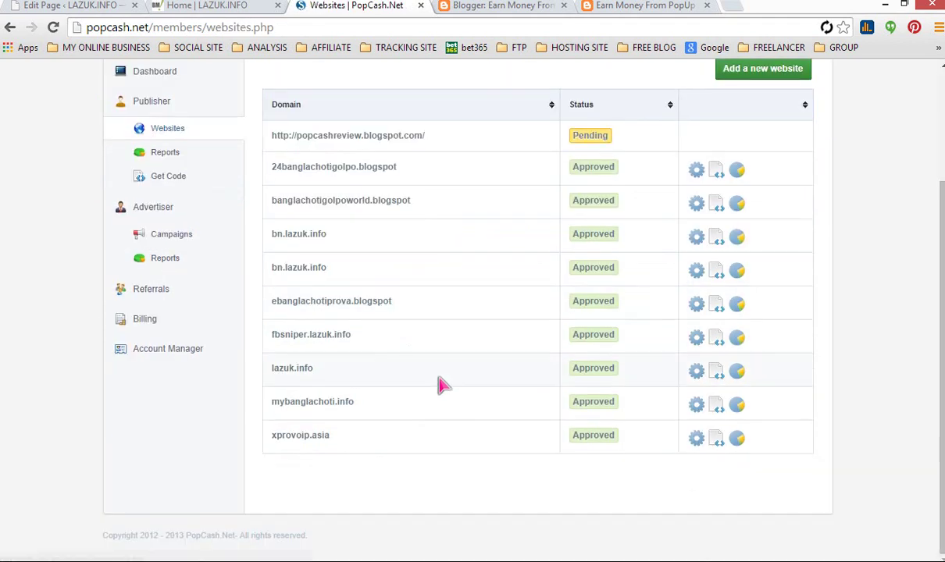
{"action": "scroll", "coordinate": [539, 329], "scroll_direction": "up", "scroll_amount": 2}
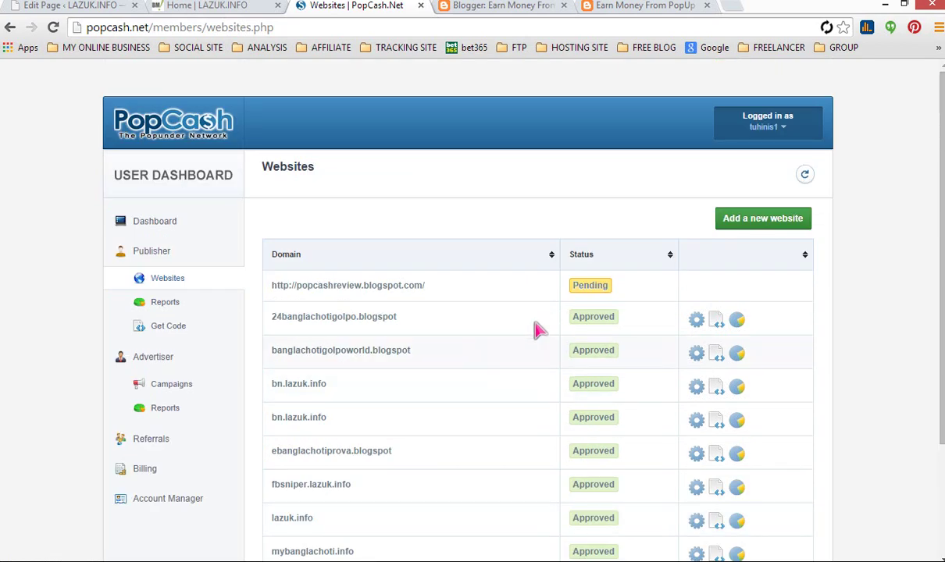
{"action": "left_click", "coordinate": [608, 288]}
{"action": "scroll", "coordinate": [566, 380], "scroll_direction": "down", "scroll_amount": 2}
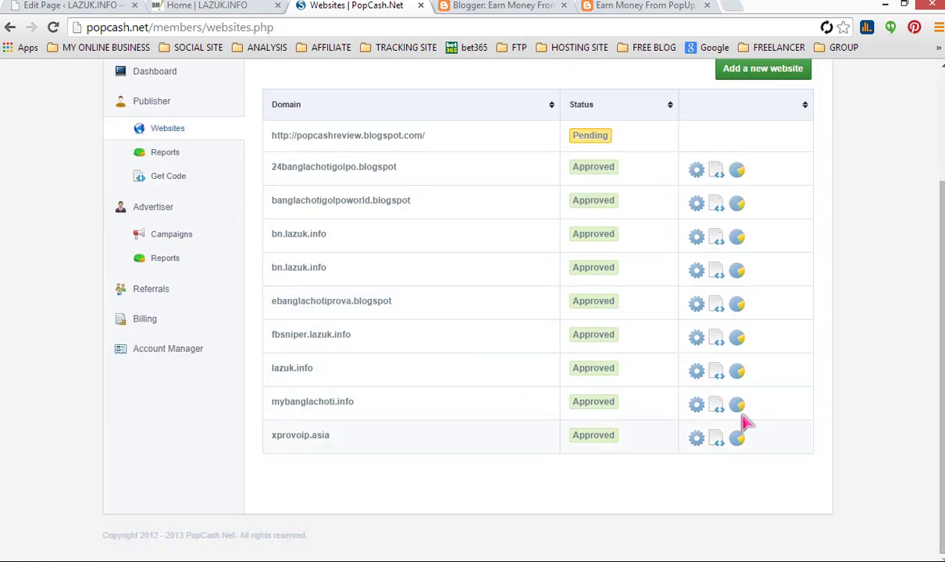
{"action": "scroll", "coordinate": [610, 247], "scroll_direction": "up", "scroll_amount": 2}
{"action": "scroll", "coordinate": [601, 351], "scroll_direction": "down", "scroll_amount": 2}
{"action": "scroll", "coordinate": [602, 320], "scroll_direction": "up", "scroll_amount": 2}
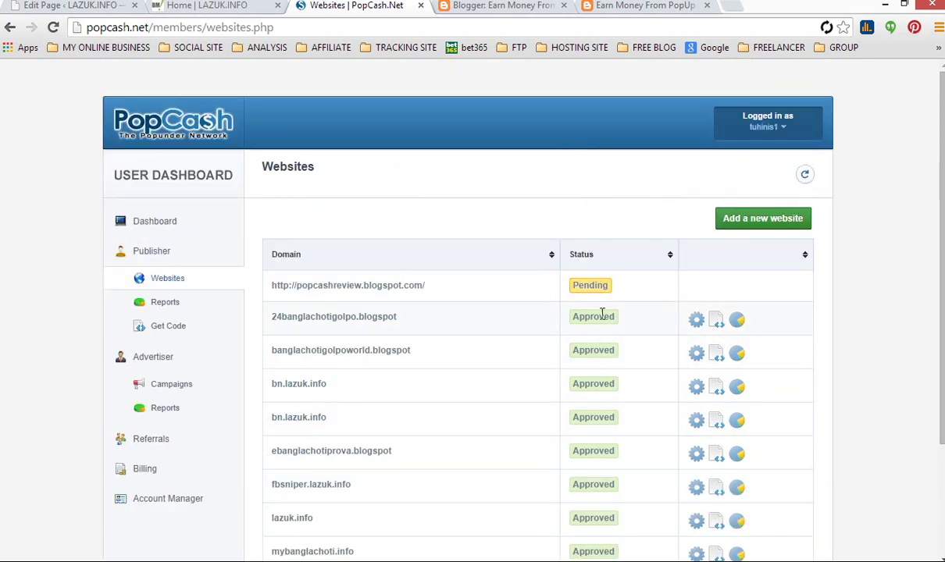
Generate the PopCash ad code for the fbsniper.lazuk.info website
{"action": "left_click", "coordinate": [164, 326]}
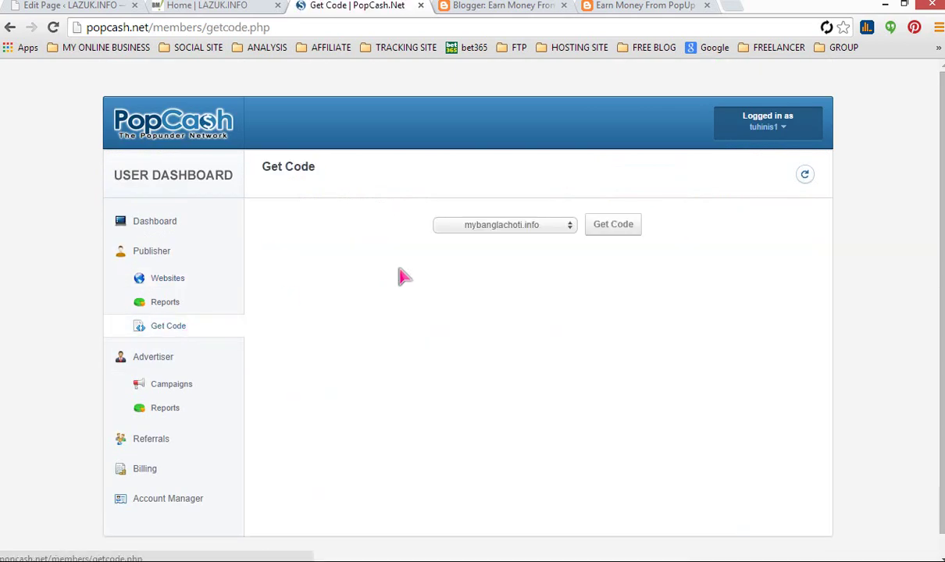
{"action": "left_click", "coordinate": [535, 227]}
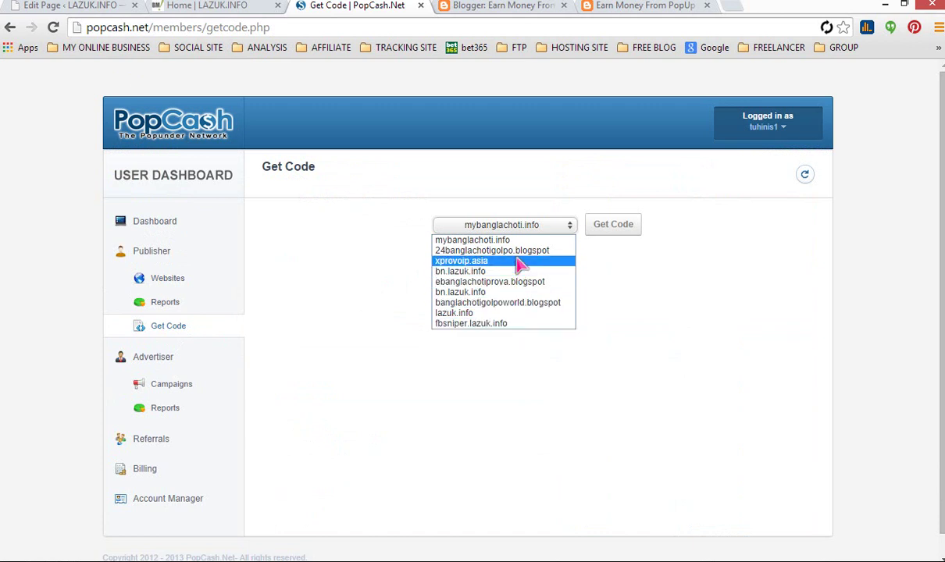
{"action": "left_click", "coordinate": [500, 323]}
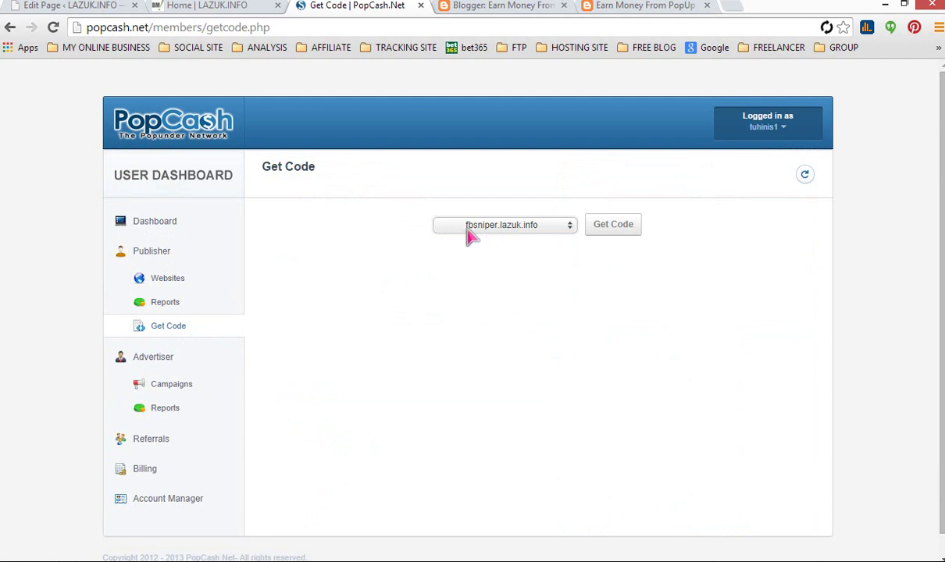
{"action": "left_click", "coordinate": [615, 231]}
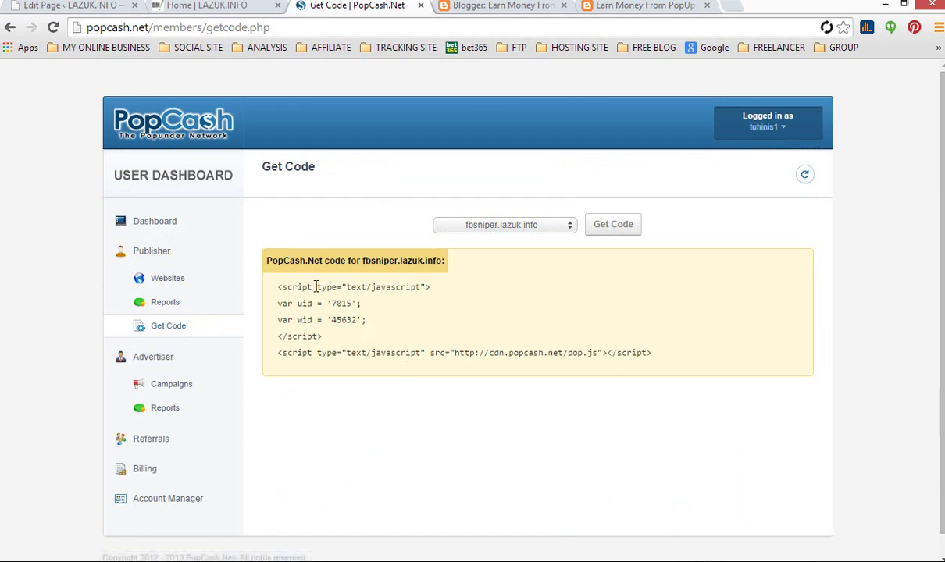
Copy the complete generated PopCash script and switch to the blog's Blogger dashboard
{"action": "left_click_drag", "start_coordinate": [279, 287], "coordinate": [666, 359]}
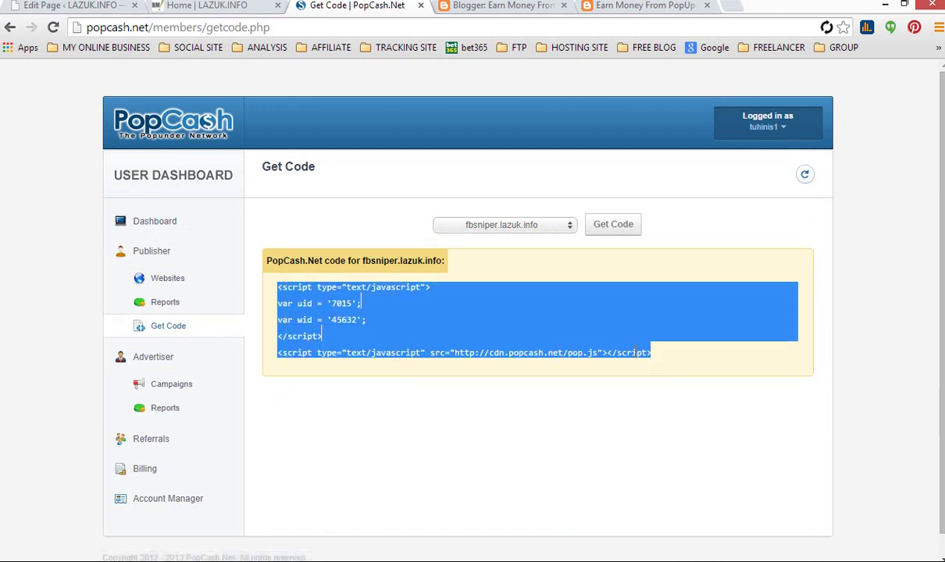
{"action": "right_click", "coordinate": [419, 321]}
{"action": "left_click", "coordinate": [442, 328]}
{"action": "left_click", "coordinate": [500, 7]}
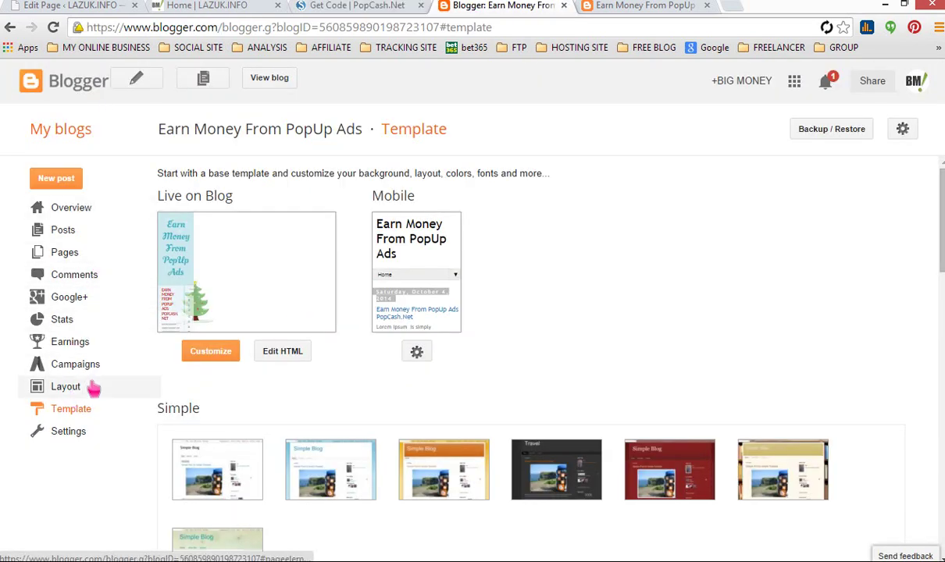
Check the blog's Layout and Template pages for a place to add a gadget
{"action": "left_click", "coordinate": [69, 391]}
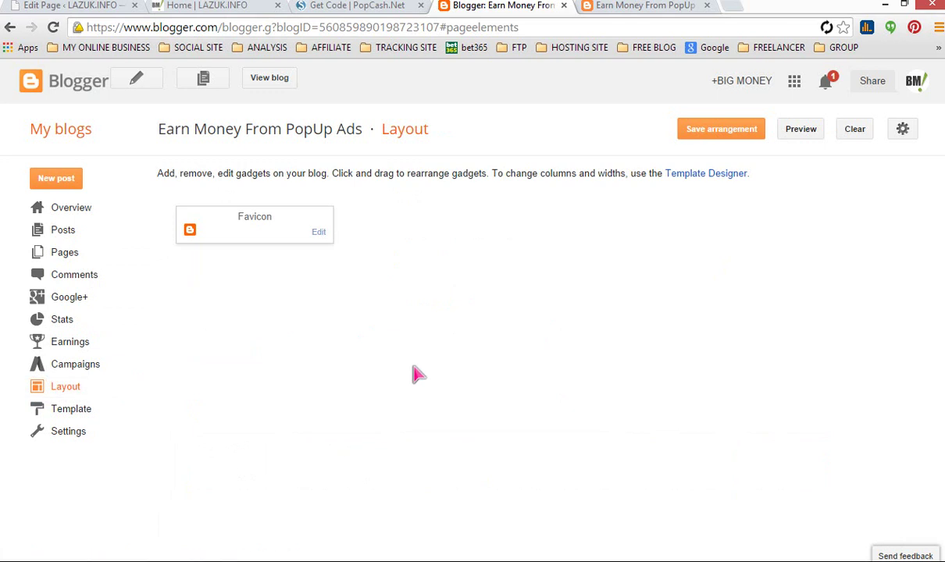
{"action": "left_click", "coordinate": [79, 207]}
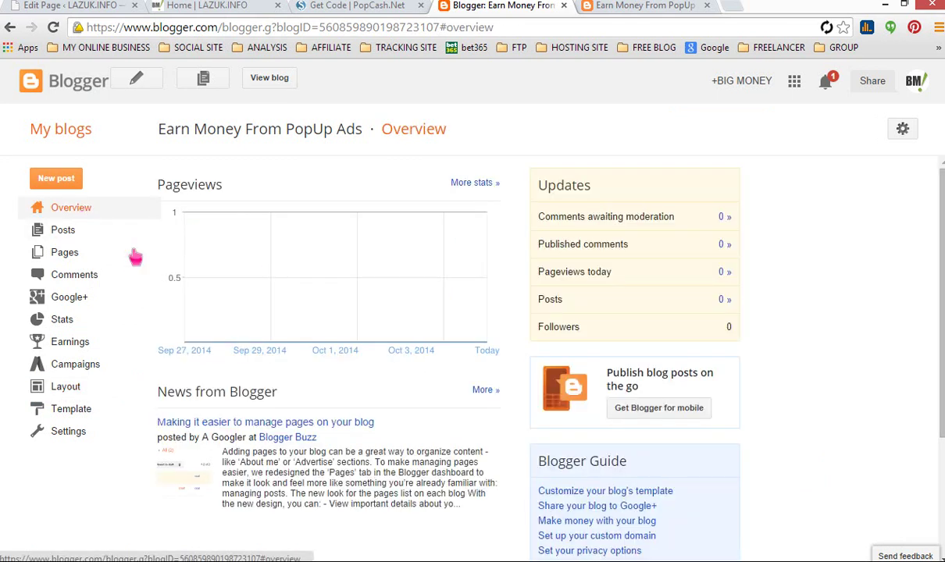
{"action": "left_click", "coordinate": [82, 386]}
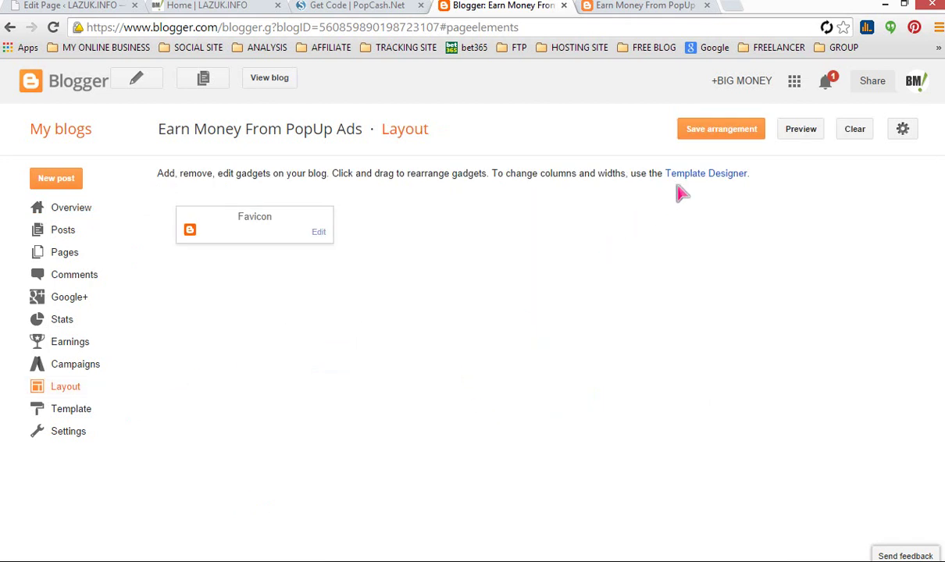
{"action": "left_click", "coordinate": [79, 415]}
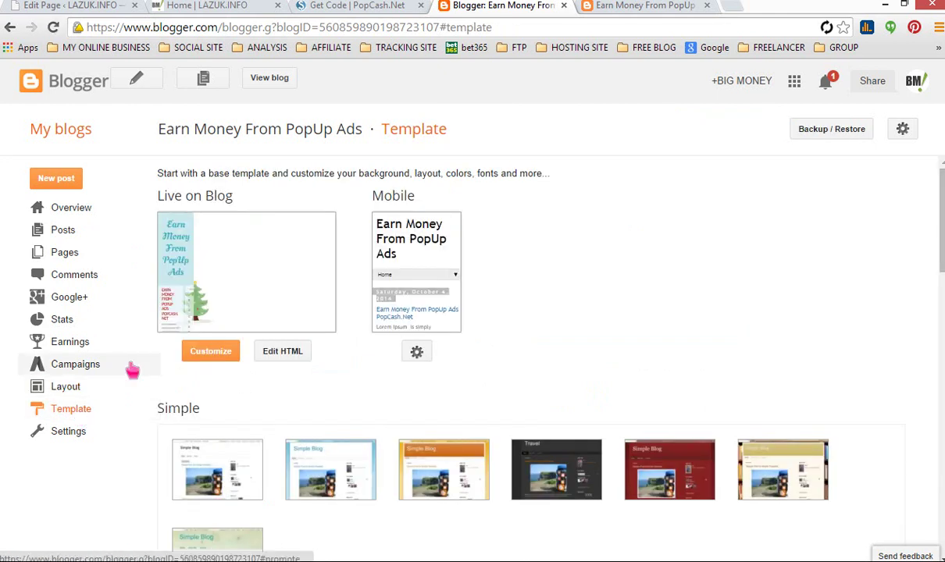
{"action": "left_click", "coordinate": [66, 391]}
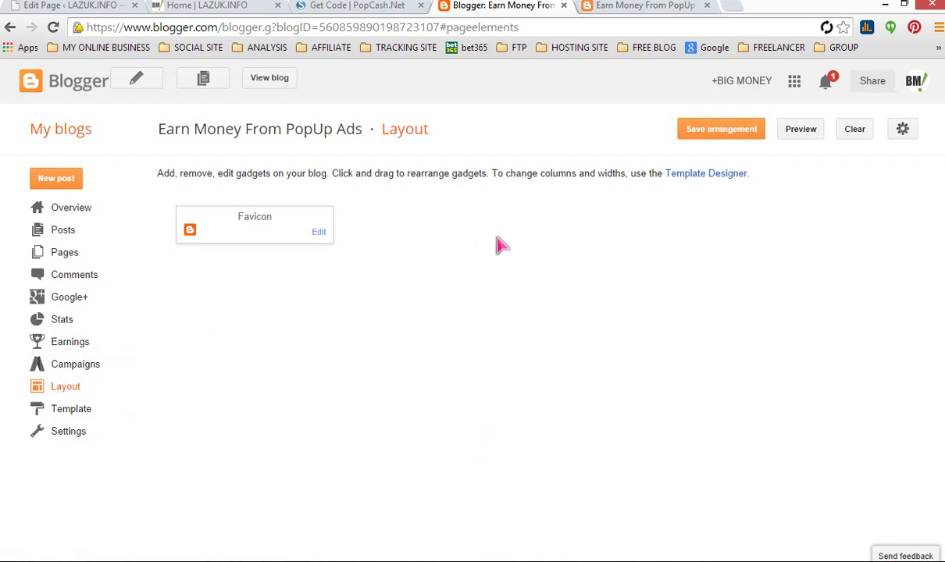
On the live blog, paste the copied PopCash script into the About gadget's content, clear its title, save it, and review the page
{"action": "left_click", "coordinate": [629, 7]}
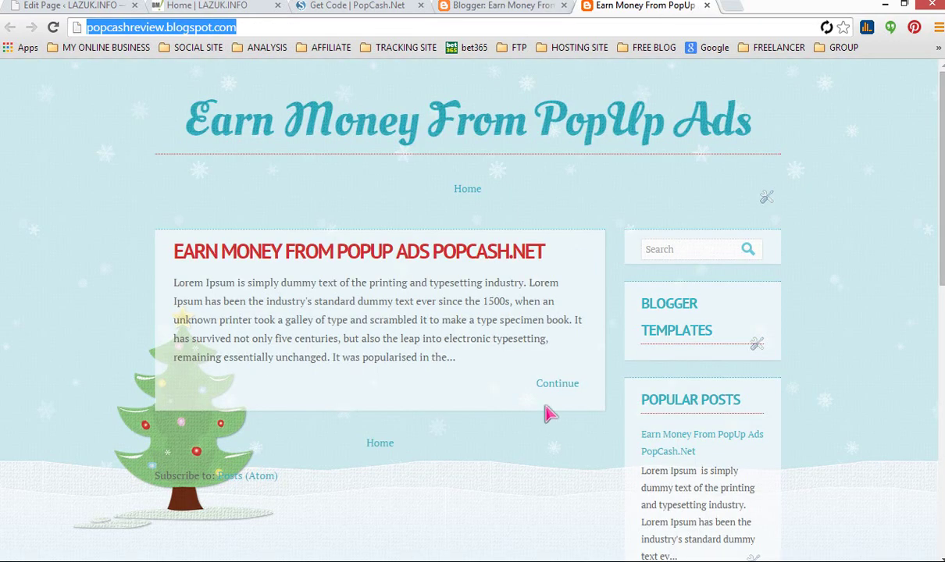
{"action": "scroll", "coordinate": [533, 383], "scroll_direction": "down", "scroll_amount": 3}
{"action": "scroll", "coordinate": [534, 383], "scroll_direction": "down", "scroll_amount": 4}
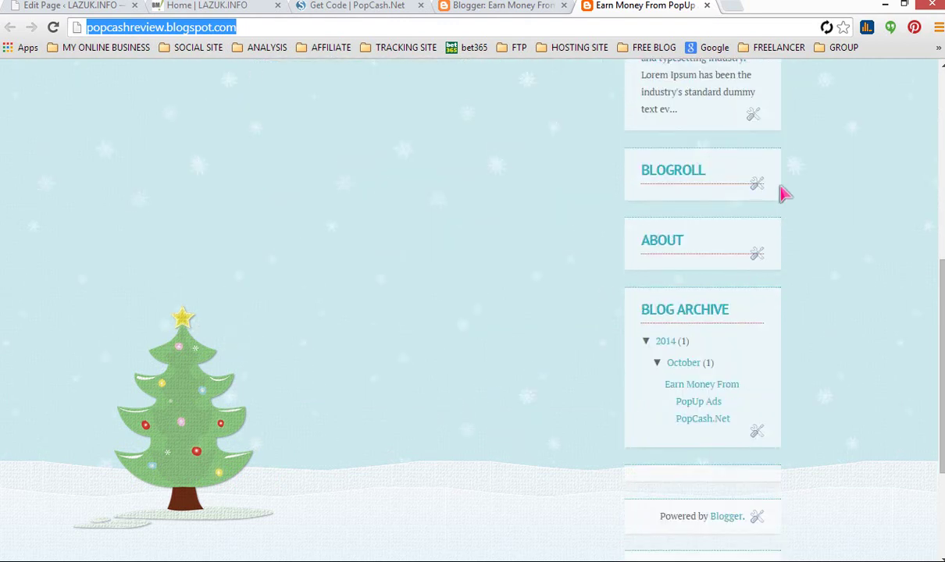
{"action": "left_click", "coordinate": [756, 254]}
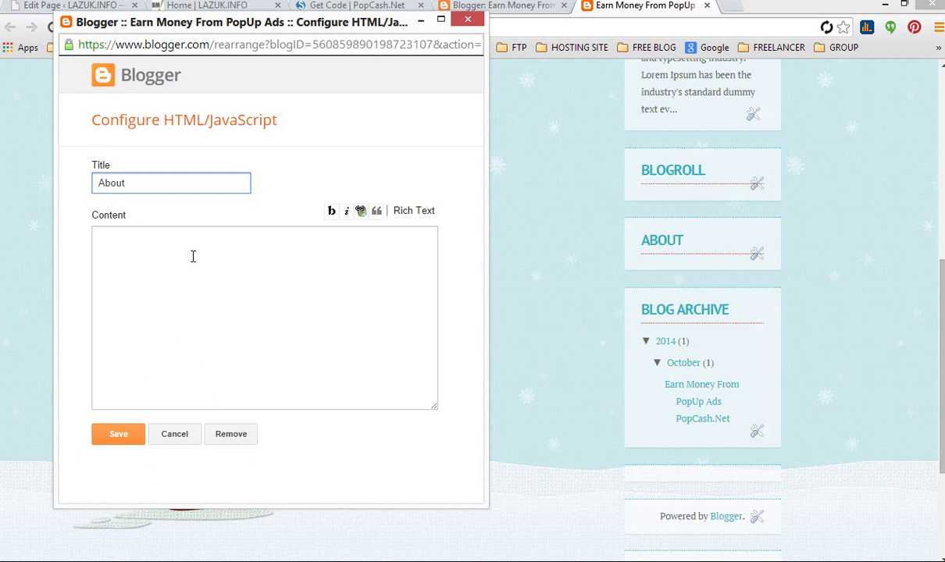
{"action": "double_click", "coordinate": [175, 122]}
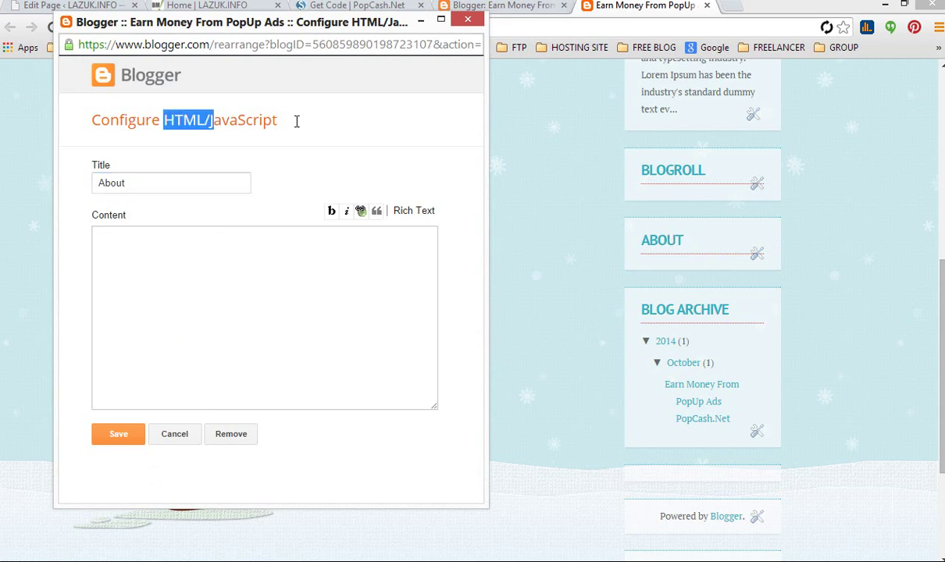
{"action": "left_click", "coordinate": [188, 275]}
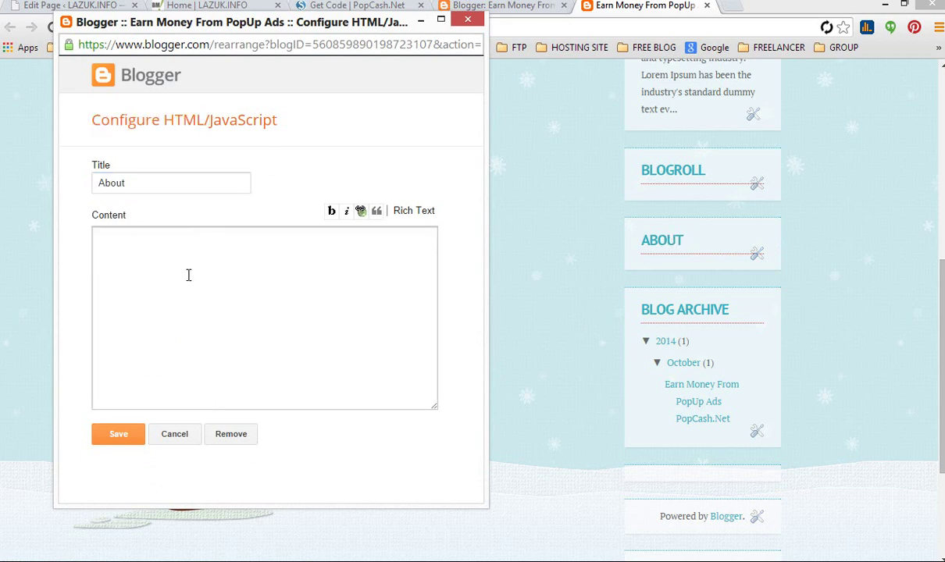
{"action": "key", "text": "ctrl+v"}
{"action": "left_click_drag", "start_coordinate": [172, 185], "coordinate": [12, 192]}
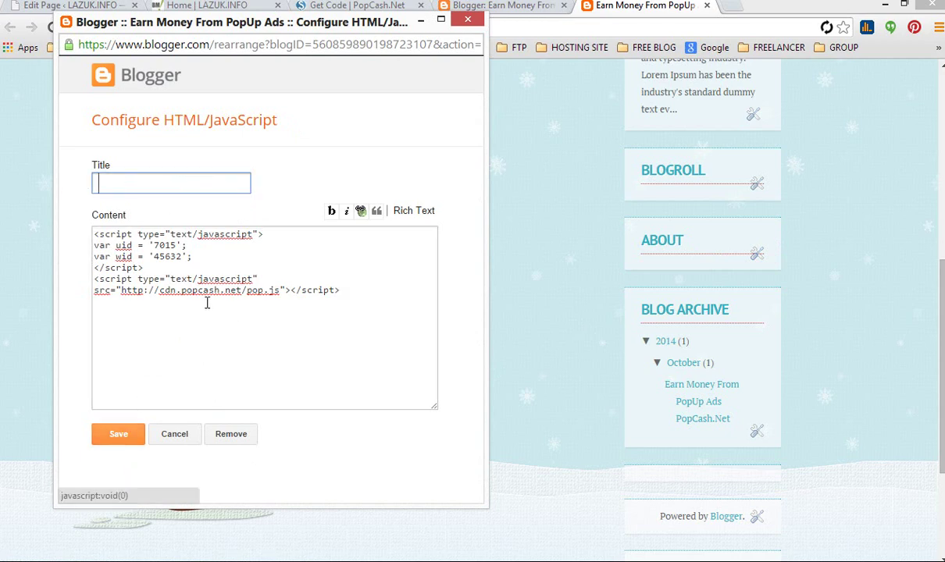
{"action": "left_click", "coordinate": [132, 439]}
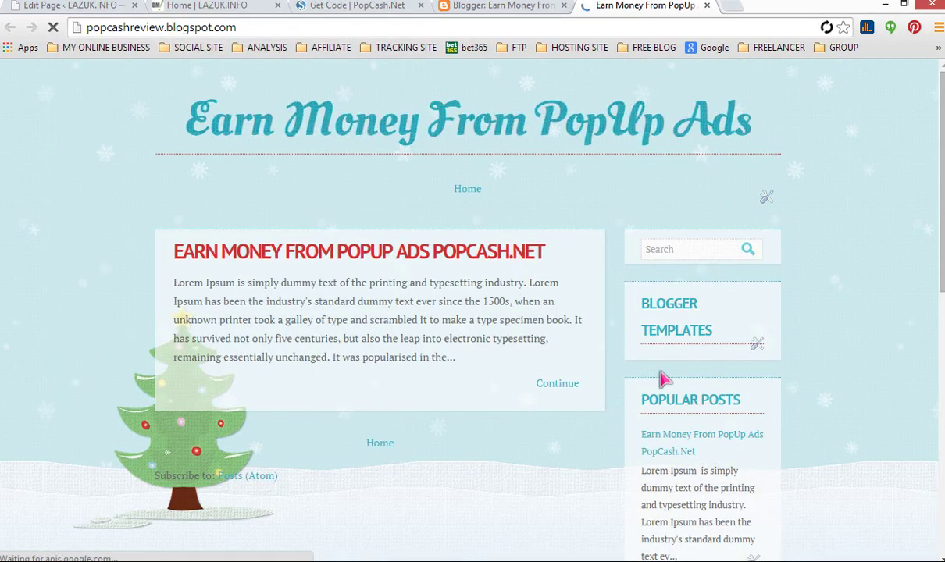
{"action": "scroll", "coordinate": [739, 471], "scroll_direction": "down", "scroll_amount": 3}
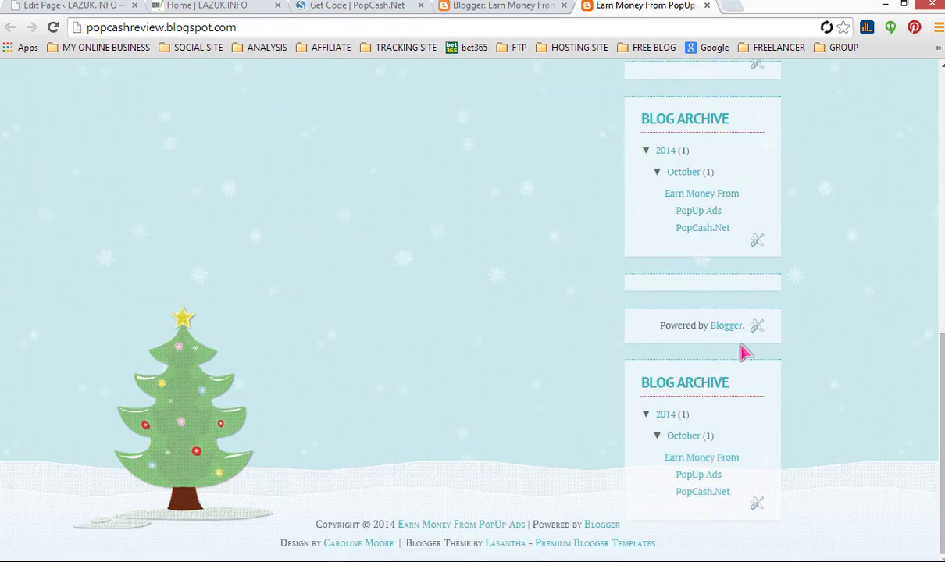
{"action": "scroll", "coordinate": [781, 405], "scroll_direction": "up", "scroll_amount": 2}
{"action": "scroll", "coordinate": [781, 405], "scroll_direction": "up", "scroll_amount": 7}
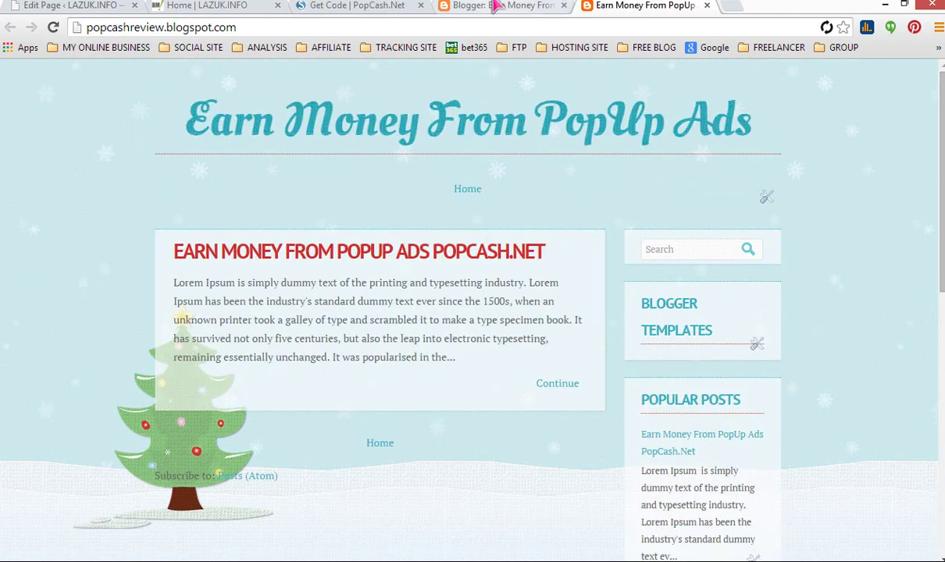
Apply the light-blue template from the Simple group to the blog in the Blogger dashboard
{"action": "left_click", "coordinate": [496, 5]}
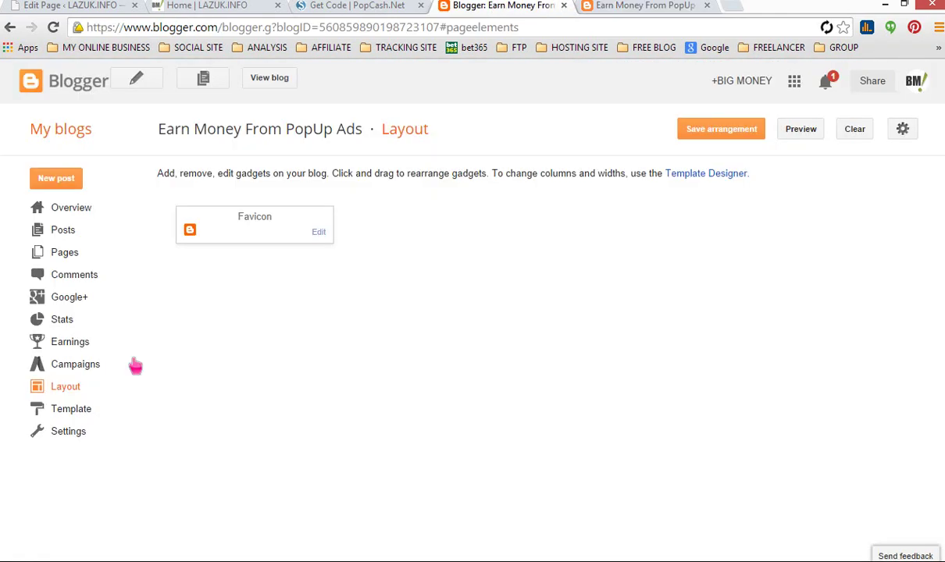
{"action": "left_click", "coordinate": [72, 413]}
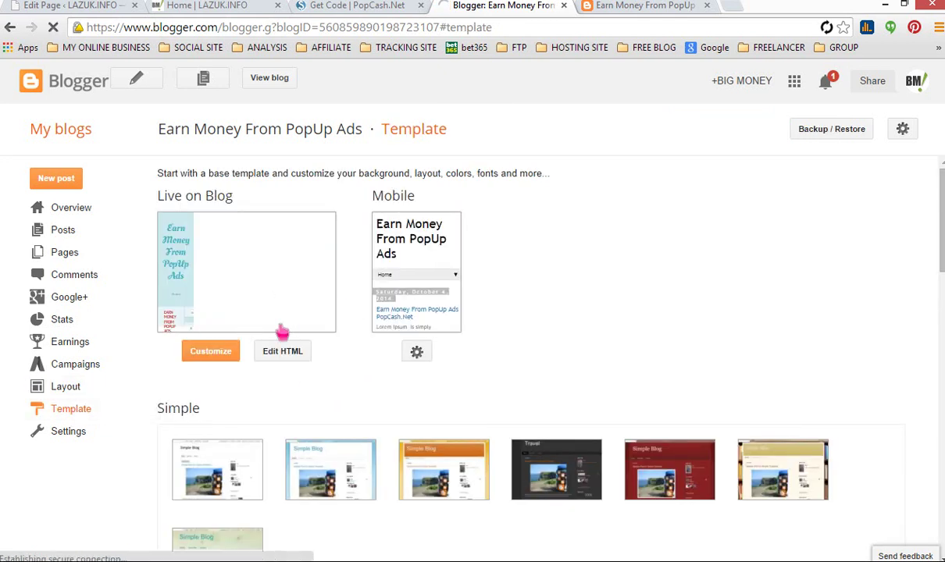
{"action": "scroll", "coordinate": [374, 429], "scroll_direction": "down", "scroll_amount": 2}
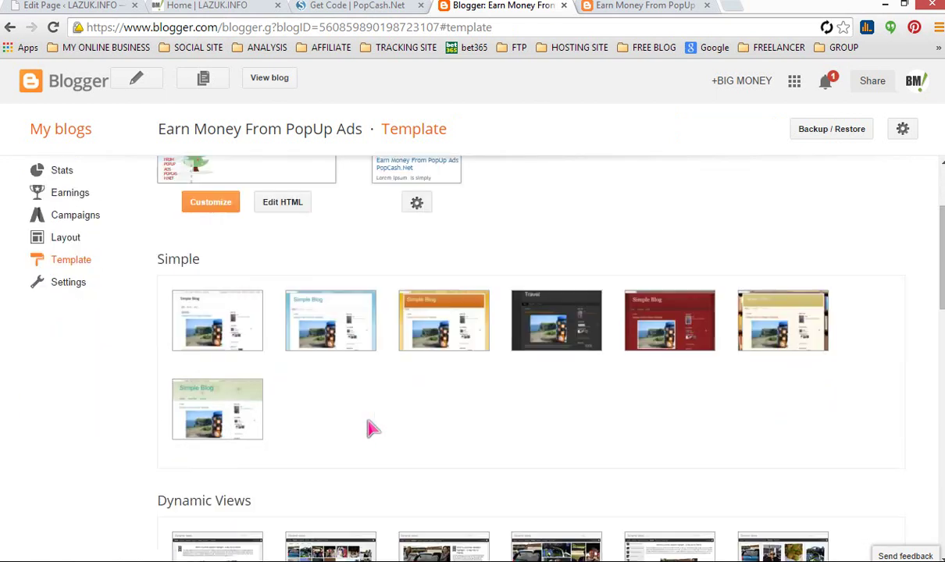
{"action": "mouse_move", "coordinate": [230, 327]}
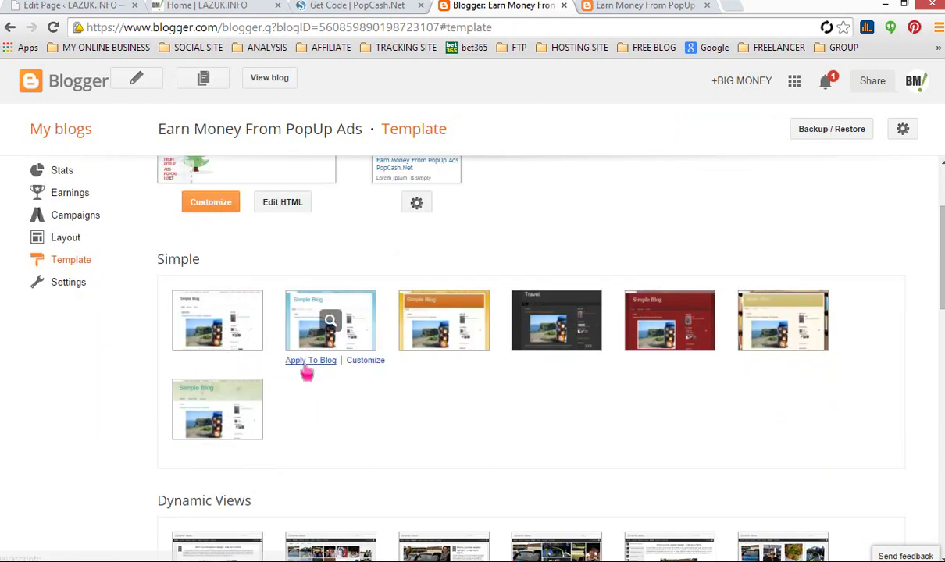
{"action": "left_click", "coordinate": [305, 361]}
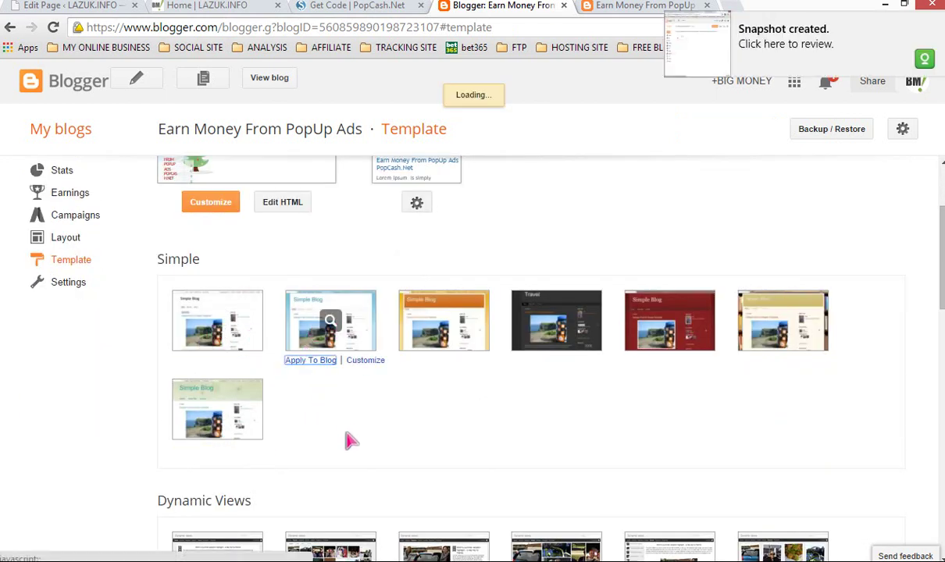
{"action": "scroll", "coordinate": [608, 222], "scroll_direction": "up", "scroll_amount": 2}
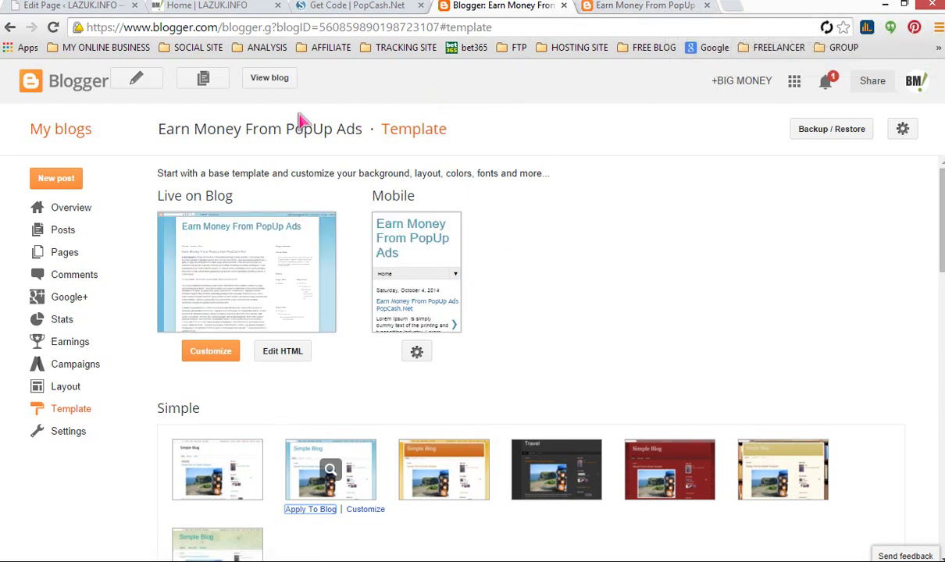
View the live blog and look over its posts and sidebar with the Simple template
{"action": "left_click", "coordinate": [270, 77]}
{"action": "scroll", "coordinate": [563, 328], "scroll_direction": "down", "scroll_amount": 2}
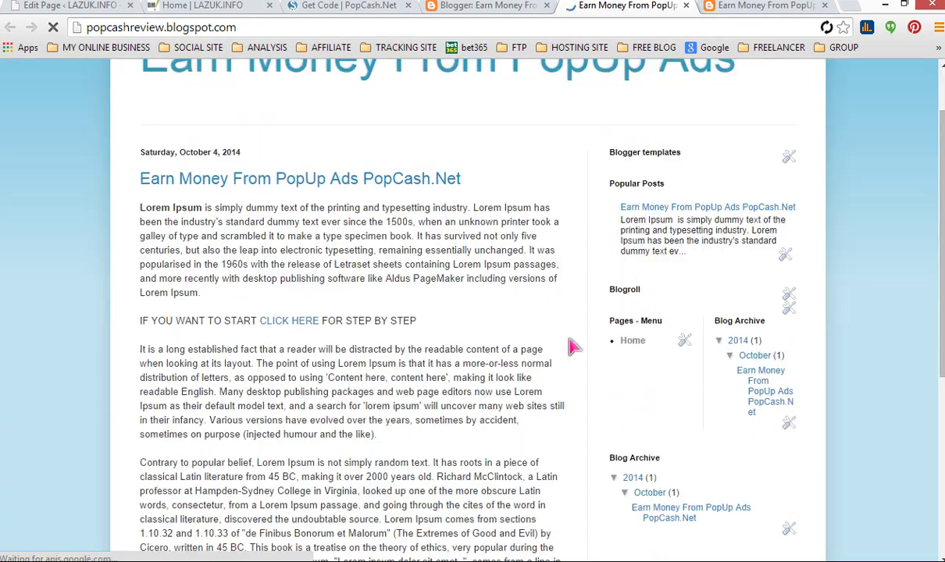
{"action": "scroll", "coordinate": [559, 305], "scroll_direction": "down", "scroll_amount": 4}
{"action": "scroll", "coordinate": [555, 297], "scroll_direction": "up", "scroll_amount": 4}
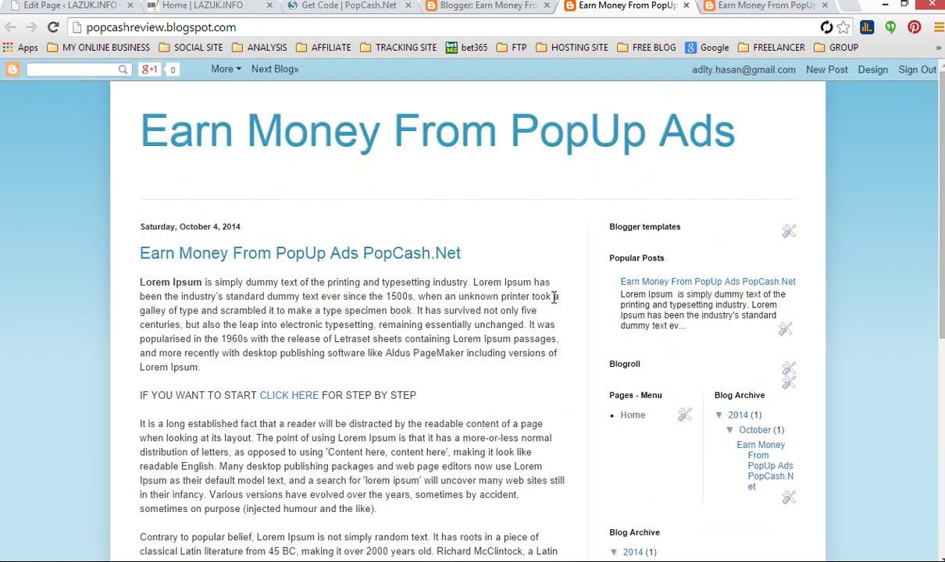
Add an HTML/JavaScript gadget above Blogger templates in the sidebar of the blog's layout
{"action": "left_click", "coordinate": [489, 6]}
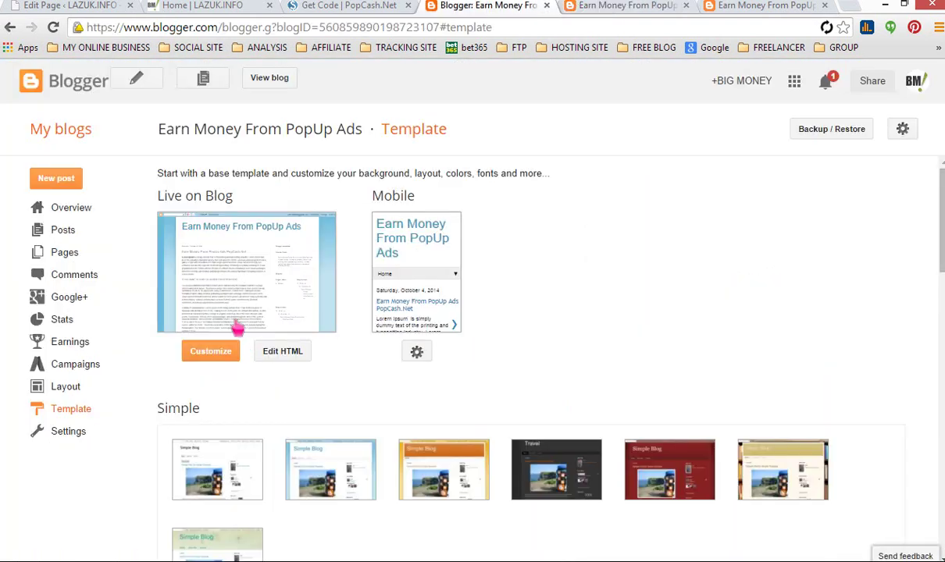
{"action": "left_click", "coordinate": [74, 395]}
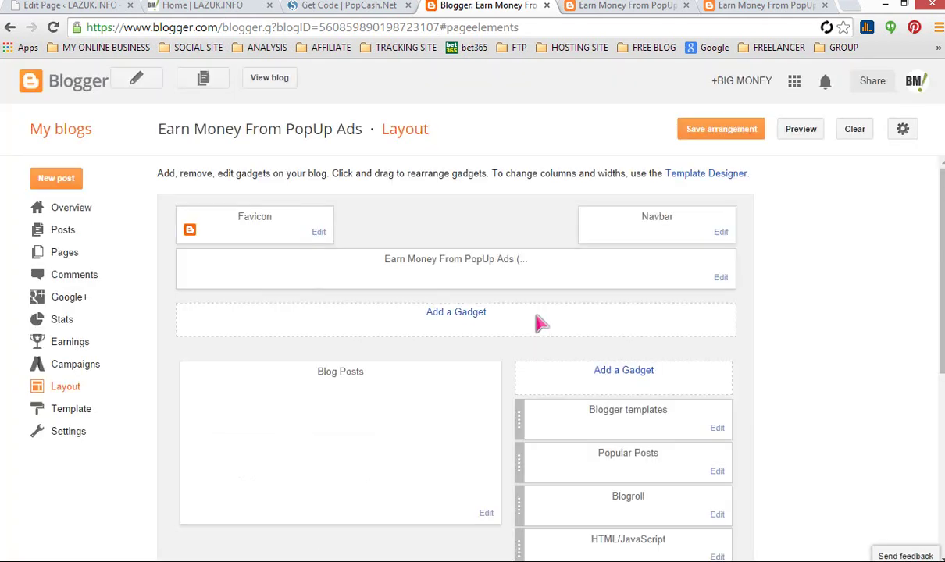
{"action": "scroll", "coordinate": [547, 324], "scroll_direction": "down", "scroll_amount": 2}
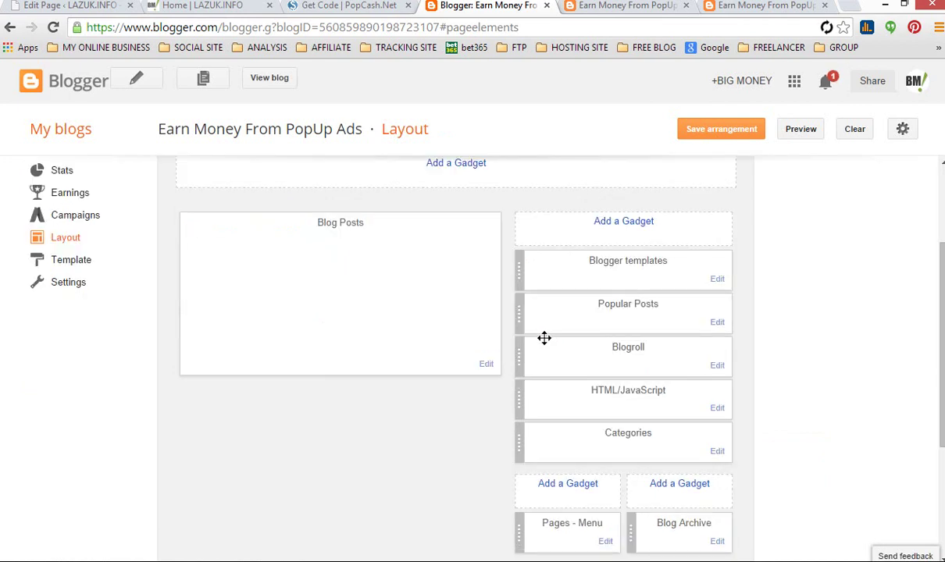
{"action": "scroll", "coordinate": [629, 354], "scroll_direction": "down", "scroll_amount": 2}
{"action": "mouse_move", "coordinate": [628, 345]}
{"action": "left_mouse_down"}
{"action": "mouse_move", "coordinate": [629, 355]}
{"action": "mouse_move", "coordinate": [626, 331]}
{"action": "left_mouse_up"}
{"action": "scroll", "coordinate": [627, 331], "scroll_direction": "up", "scroll_amount": 3}
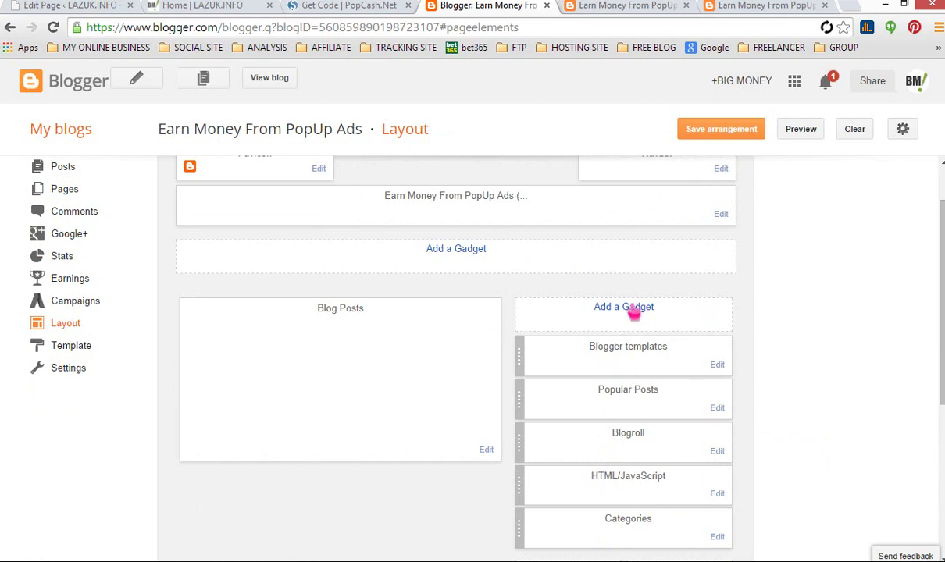
{"action": "scroll", "coordinate": [629, 205], "scroll_direction": "down", "scroll_amount": 2}
{"action": "scroll", "coordinate": [628, 364], "scroll_direction": "up", "scroll_amount": 2}
{"action": "left_click", "coordinate": [625, 308]}
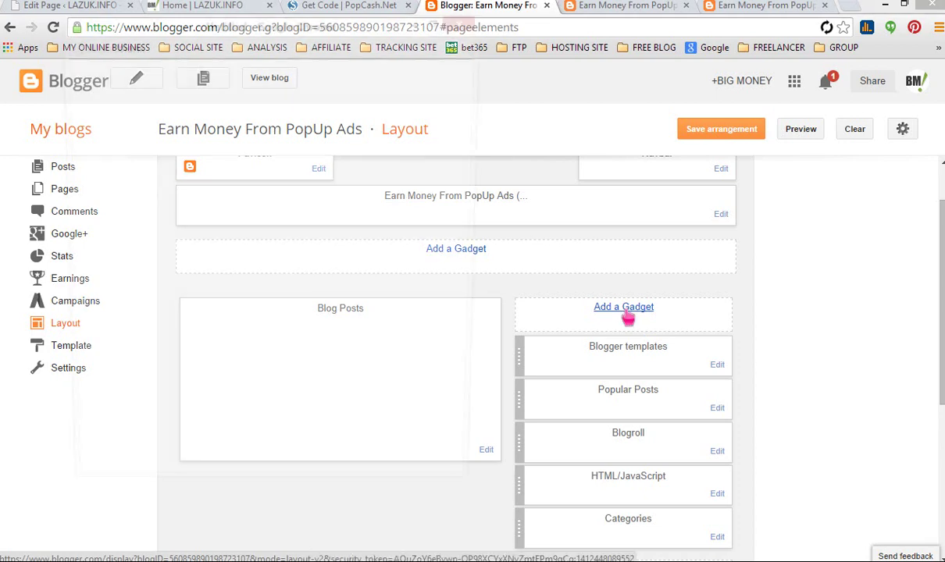
{"action": "scroll", "coordinate": [253, 314], "scroll_direction": "down", "scroll_amount": 1}
{"action": "scroll", "coordinate": [253, 314], "scroll_direction": "down", "scroll_amount": 10}
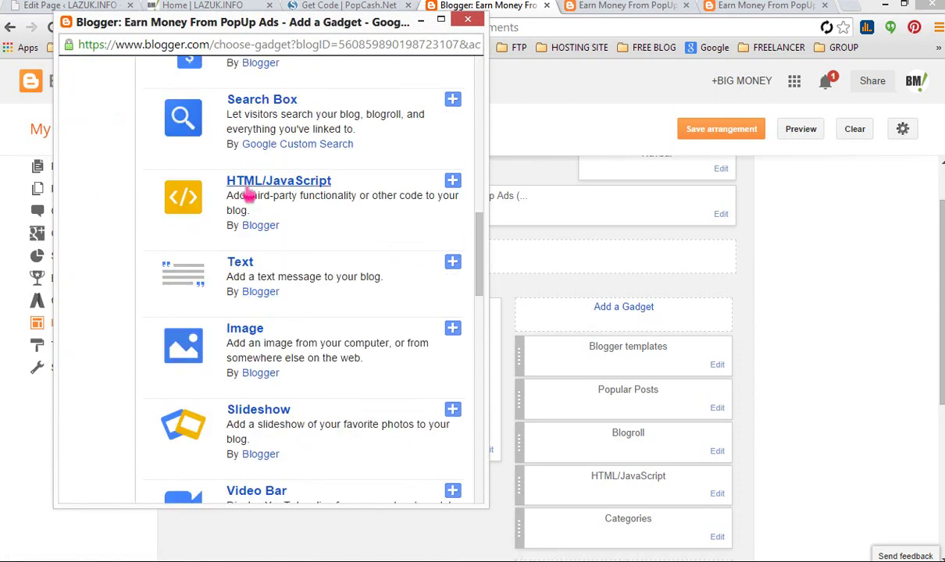
{"action": "left_click", "coordinate": [453, 183]}
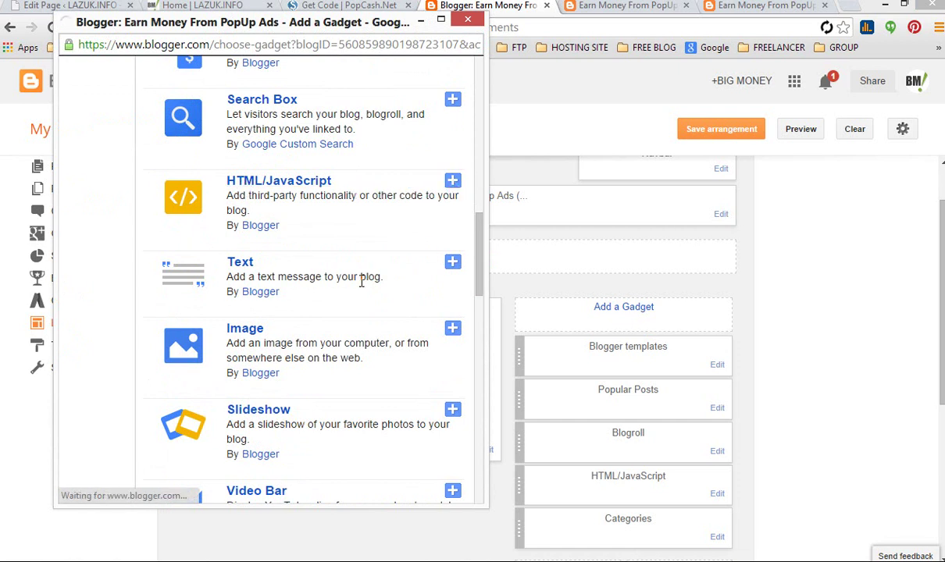
Paste the PopCash script into the new gadget's content, then save the gadget and the layout arrangement
{"action": "left_click", "coordinate": [200, 306]}
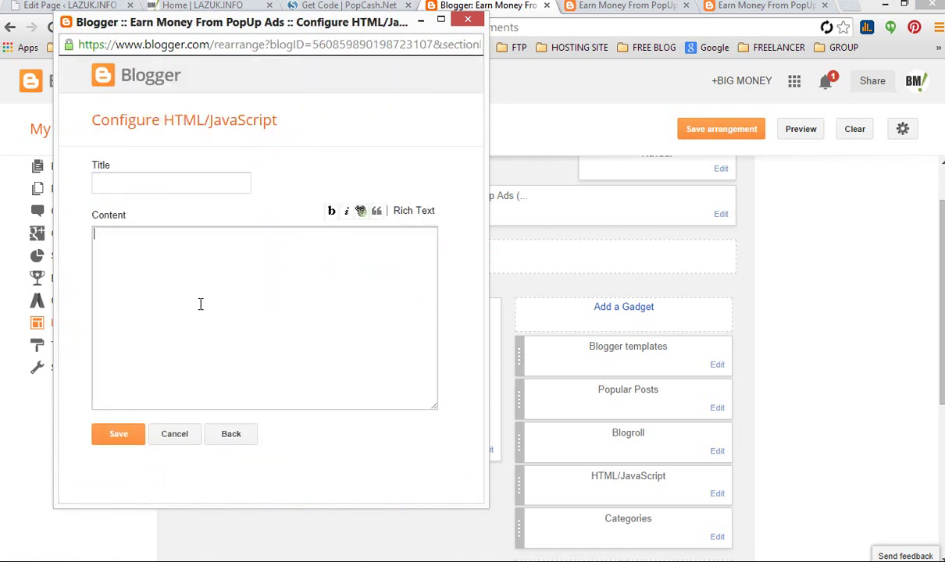
{"action": "type", "text": "<script type=\"text/javascript\"> var uid = '7015'; var wid = '45632'; </script> <script type=\"text/javascript\" src=\"http://cdn.popcash.net/pop.js\"></script>"}
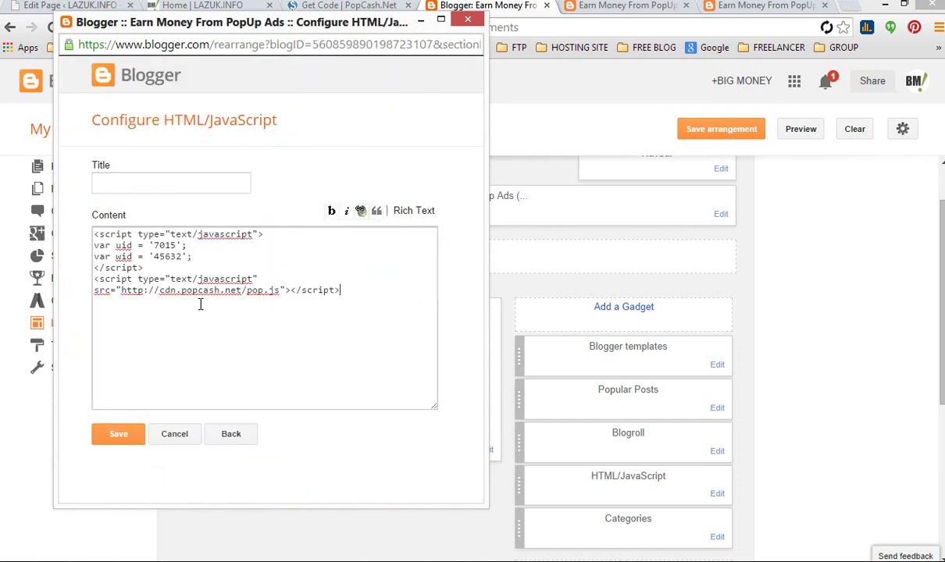
{"action": "left_click", "coordinate": [121, 443]}
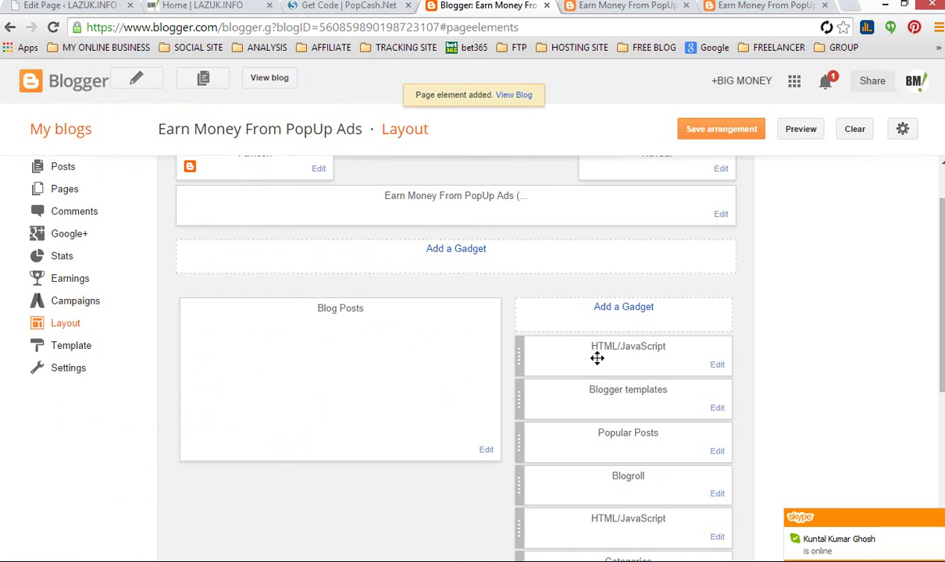
{"action": "left_click", "coordinate": [738, 131]}
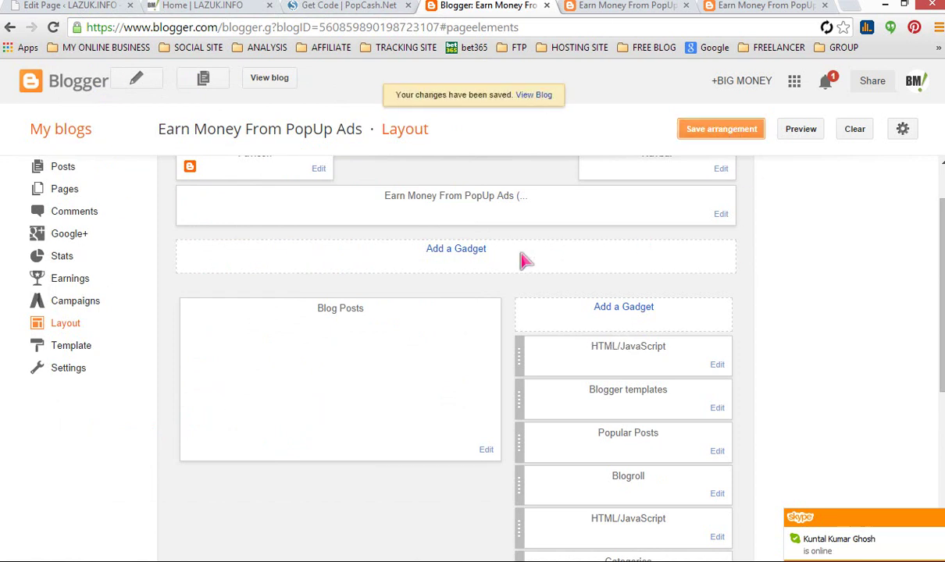
View the saved blog in a new tab and close the two older tabs showing the same blog
{"action": "left_click", "coordinate": [539, 94]}
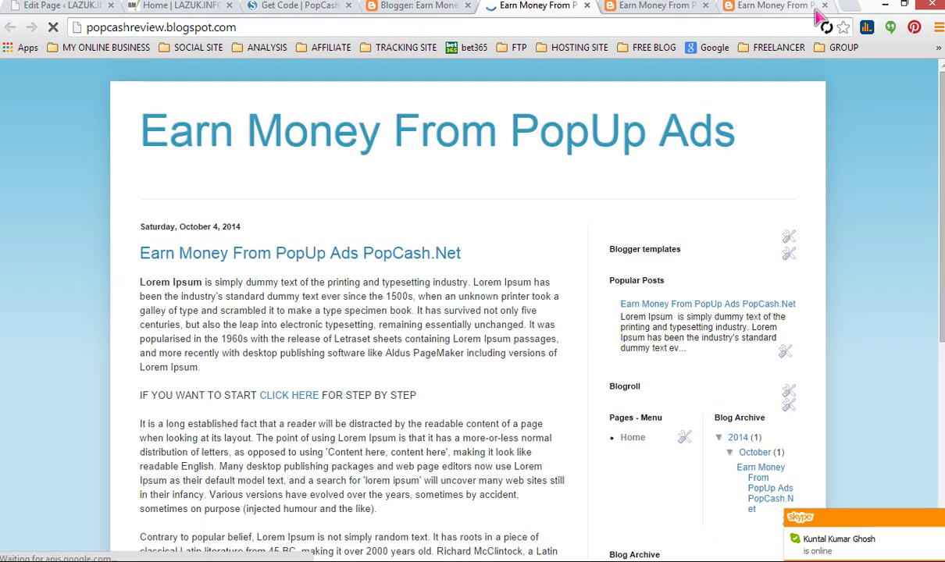
{"action": "left_click", "coordinate": [822, 6]}
{"action": "left_click", "coordinate": [823, 5]}
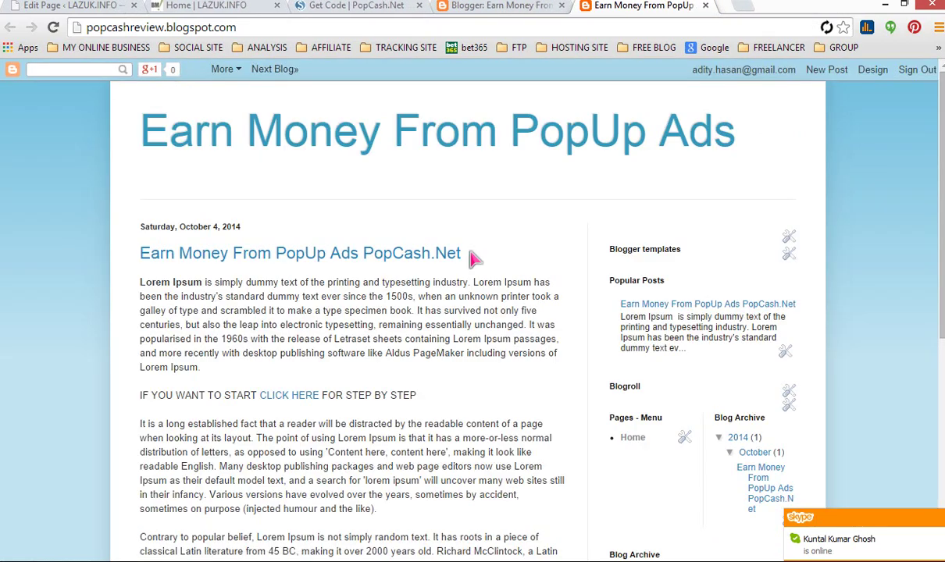
Open the blog post to test the PopCash pop-up ad, and close the ad window it launches
{"action": "scroll", "coordinate": [348, 274], "scroll_direction": "down", "scroll_amount": 4}
{"action": "scroll", "coordinate": [344, 327], "scroll_direction": "up", "scroll_amount": 4}
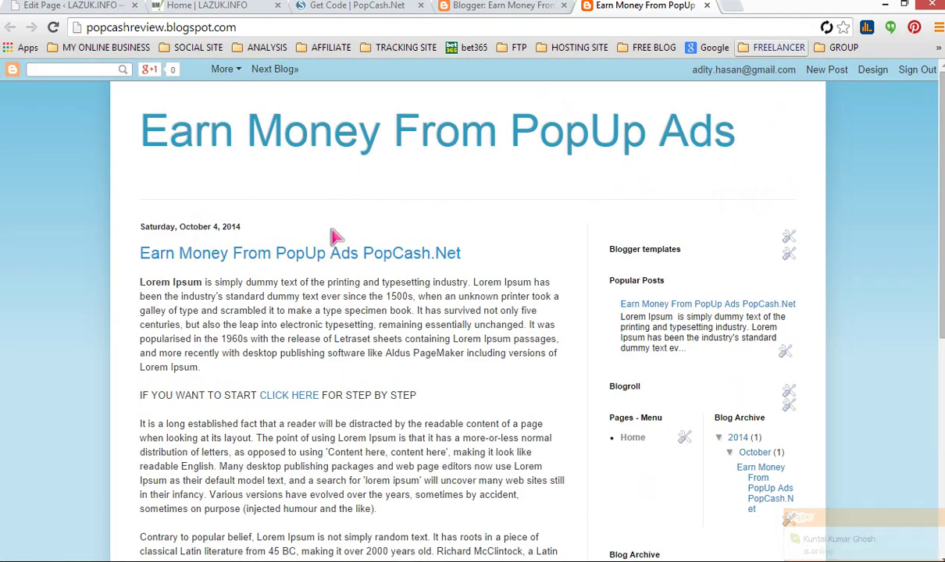
{"action": "left_click", "coordinate": [315, 261]}
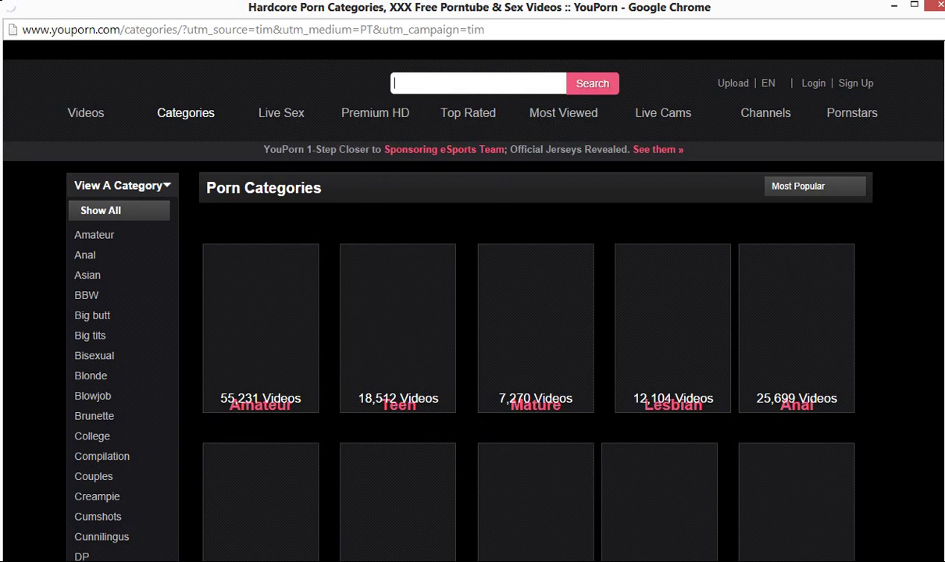
{"action": "left_click_drag", "start_coordinate": [9, 8], "coordinate": [592, 302]}
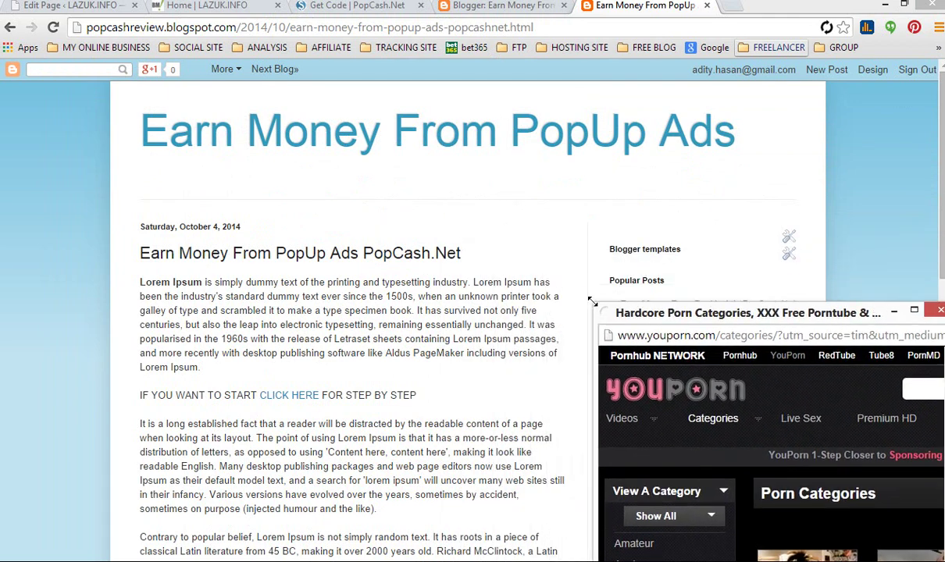
{"action": "left_click_drag", "start_coordinate": [659, 315], "coordinate": [389, 268]}
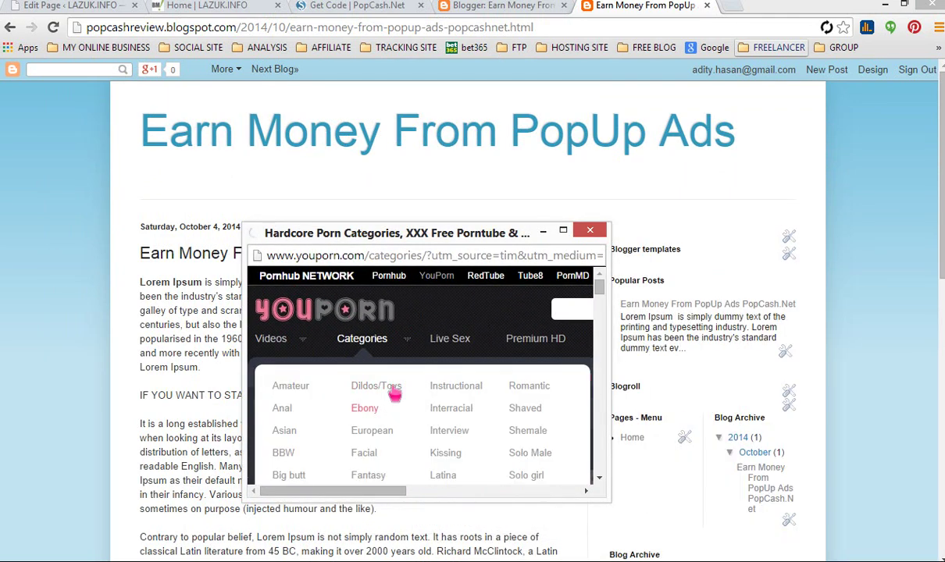
{"action": "mouse_move", "coordinate": [461, 353]}
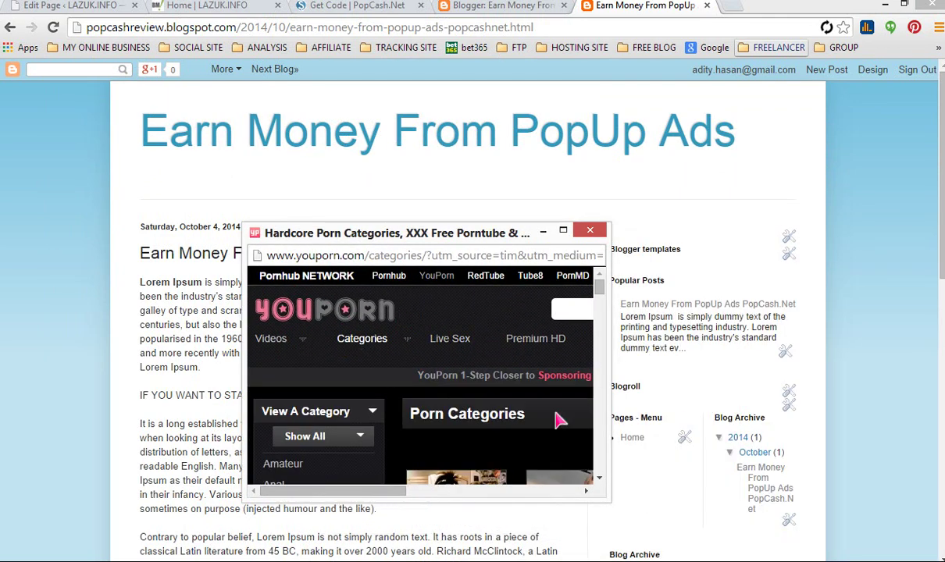
{"action": "left_click", "coordinate": [590, 233]}
Follow the post's CLICK HERE link, go back to the post and look over its content
{"action": "scroll", "coordinate": [452, 382], "scroll_direction": "down", "scroll_amount": 3}
{"action": "scroll", "coordinate": [711, 407], "scroll_direction": "up", "scroll_amount": 3}
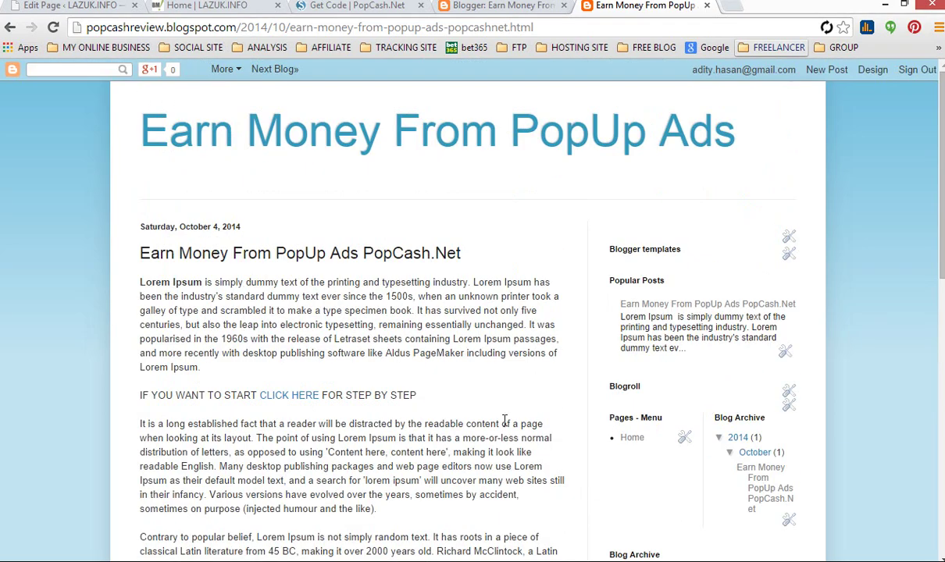
{"action": "scroll", "coordinate": [505, 422], "scroll_direction": "down", "scroll_amount": 4}
{"action": "scroll", "coordinate": [497, 301], "scroll_direction": "up", "scroll_amount": 3}
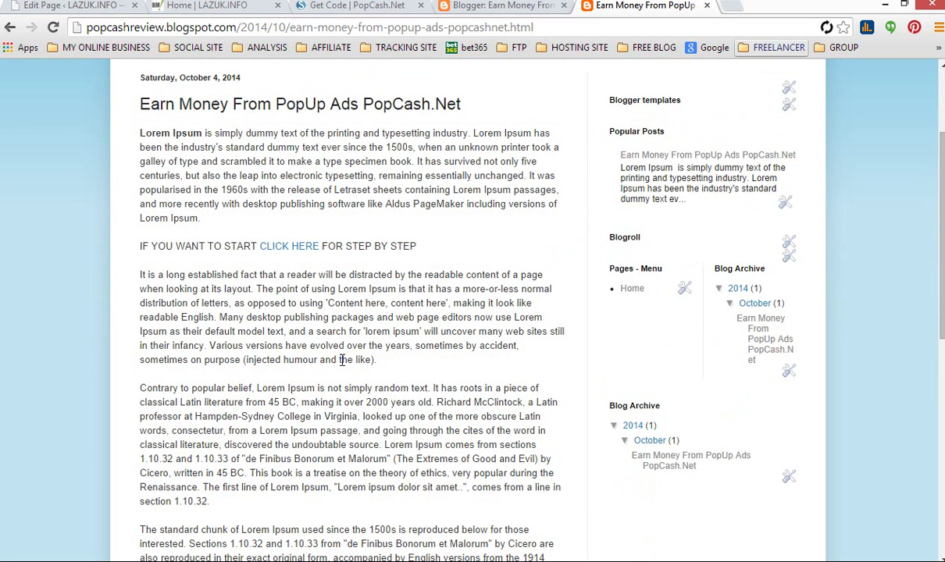
{"action": "left_click", "coordinate": [289, 322]}
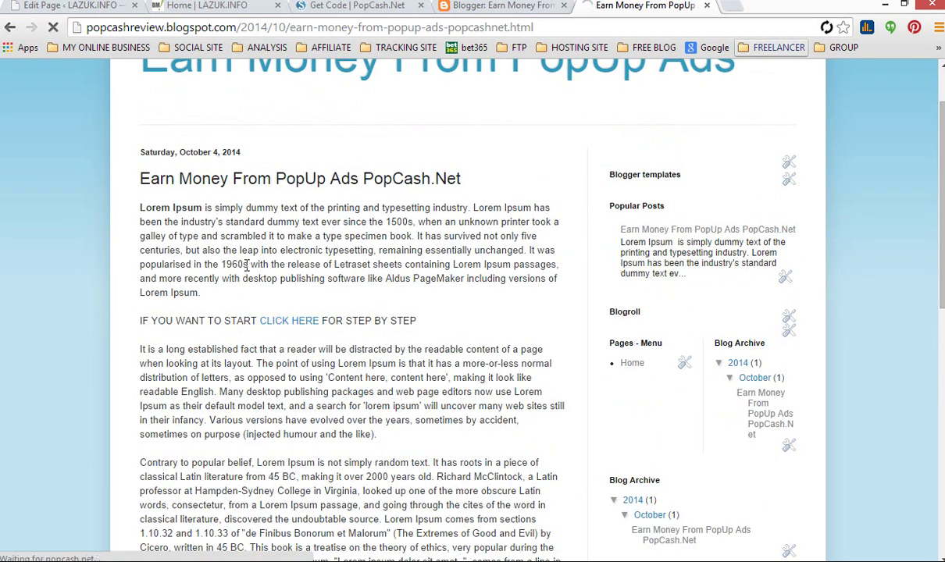
{"action": "left_click", "coordinate": [9, 27]}
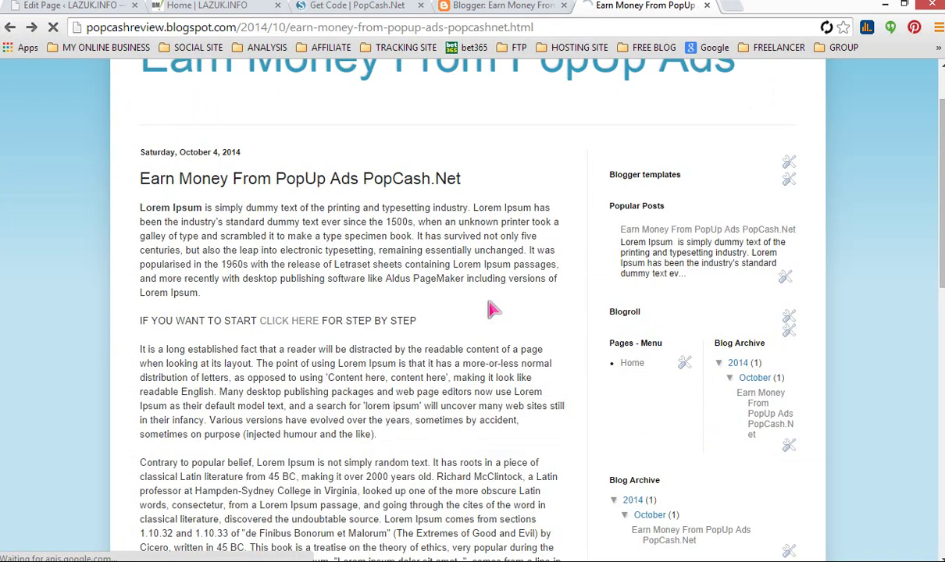
{"action": "scroll", "coordinate": [235, 239], "scroll_direction": "up", "scroll_amount": 1}
{"action": "scroll", "coordinate": [547, 315], "scroll_direction": "down", "scroll_amount": 6}
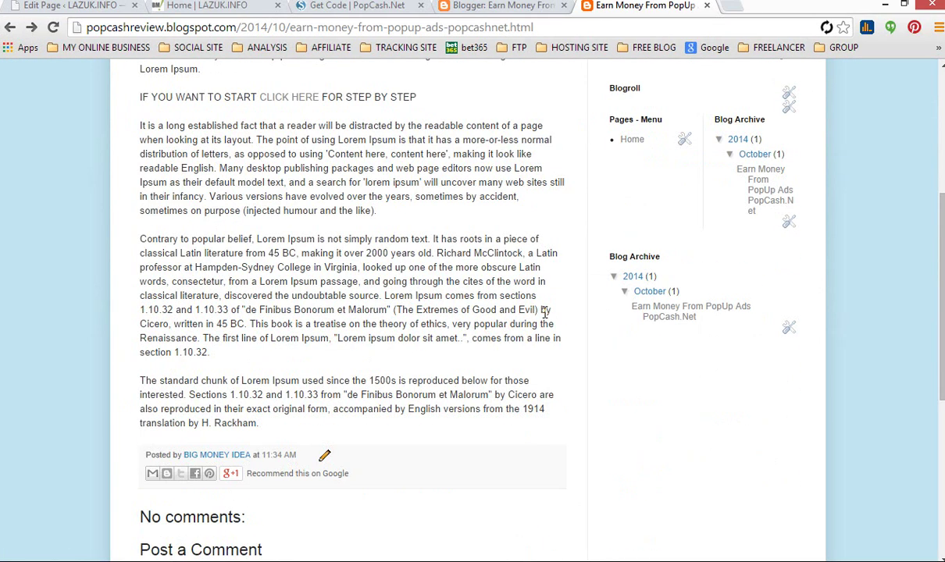
{"action": "scroll", "coordinate": [547, 320], "scroll_direction": "up", "scroll_amount": 3}
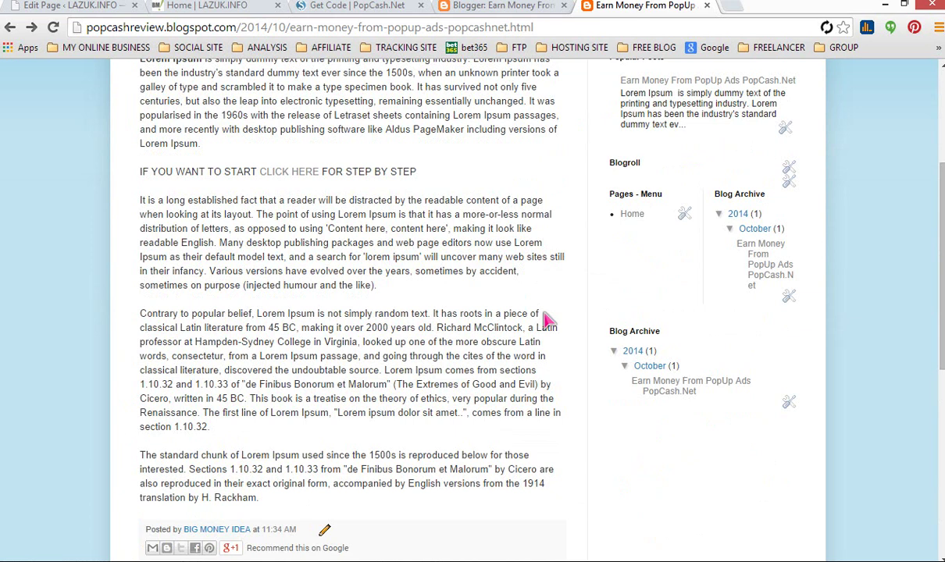
{"action": "scroll", "coordinate": [547, 321], "scroll_direction": "up", "scroll_amount": 3}
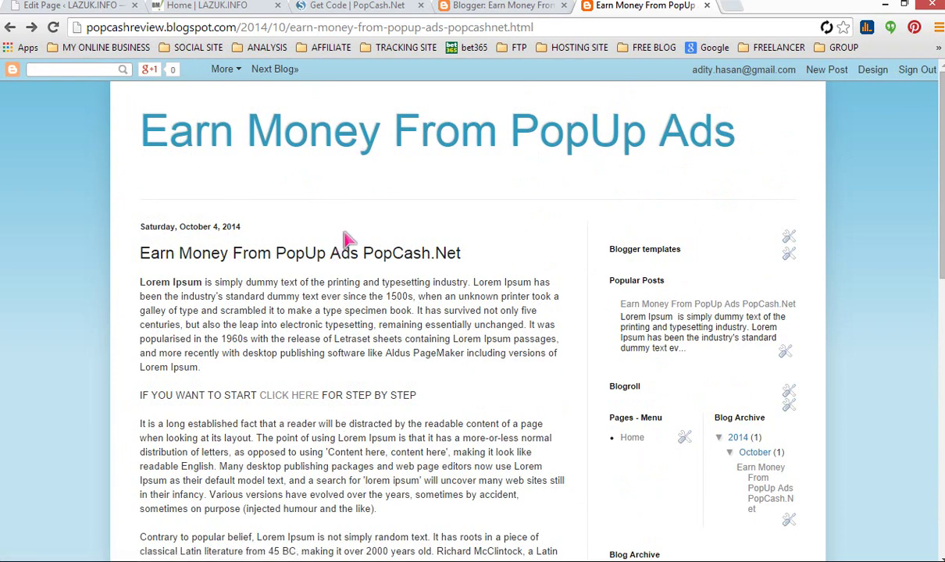
{"action": "scroll", "coordinate": [402, 272], "scroll_direction": "down", "scroll_amount": 3}
{"action": "scroll", "coordinate": [403, 278], "scroll_direction": "up", "scroll_amount": 3}
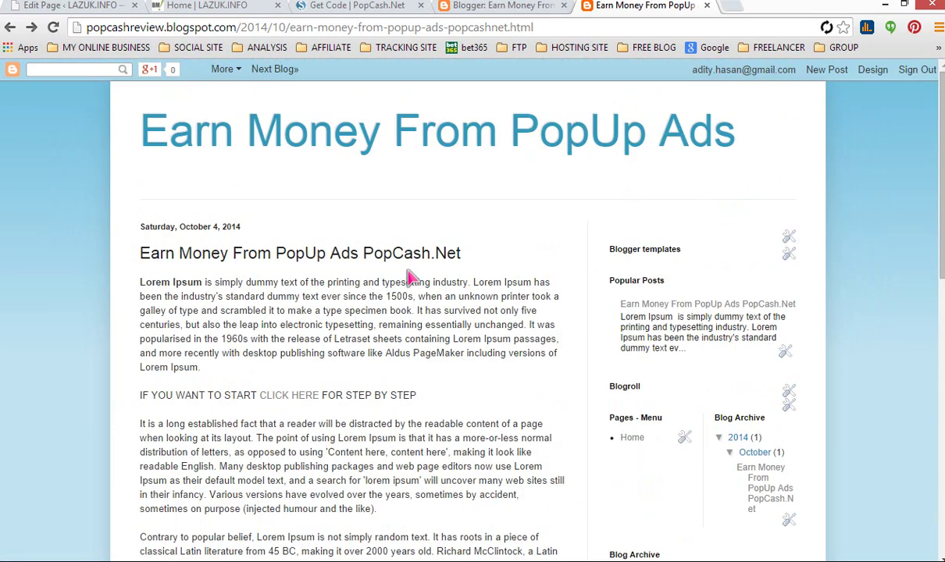
Return to the blog's home page and reopen the post to test for another pop-up, going back to the home page
{"action": "left_click", "coordinate": [333, 141]}
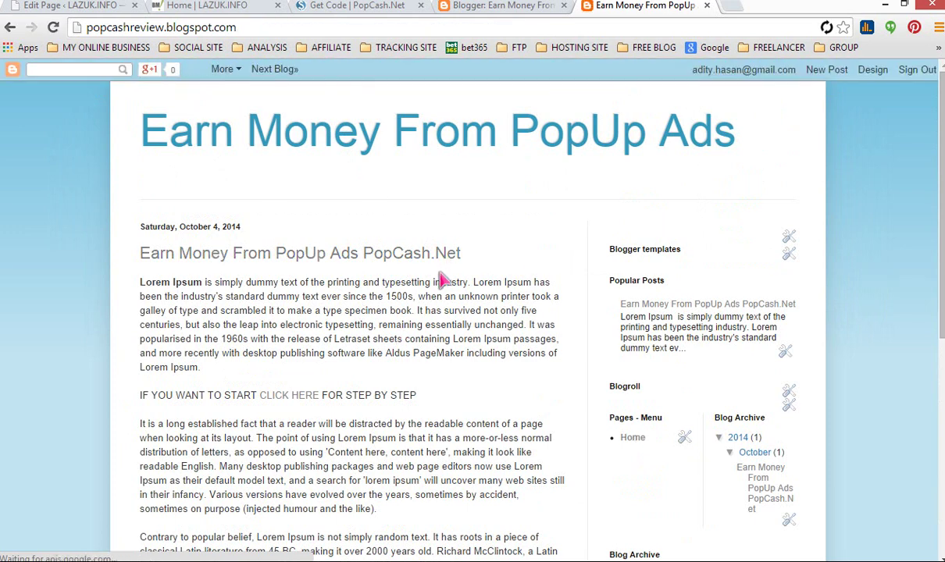
{"action": "scroll", "coordinate": [318, 386], "scroll_direction": "down", "scroll_amount": 2}
{"action": "scroll", "coordinate": [318, 386], "scroll_direction": "up", "scroll_amount": 2}
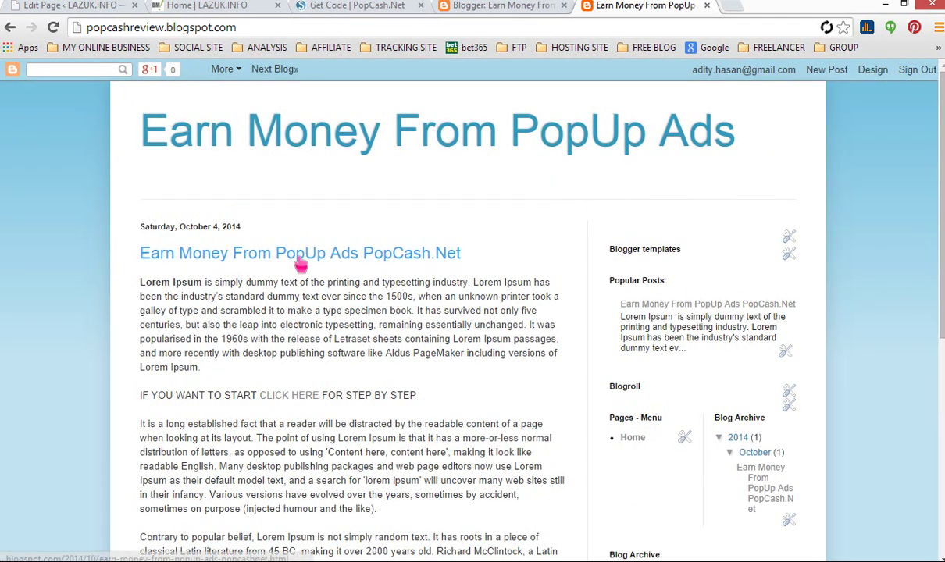
{"action": "left_click", "coordinate": [289, 252]}
{"action": "left_click", "coordinate": [10, 27]}
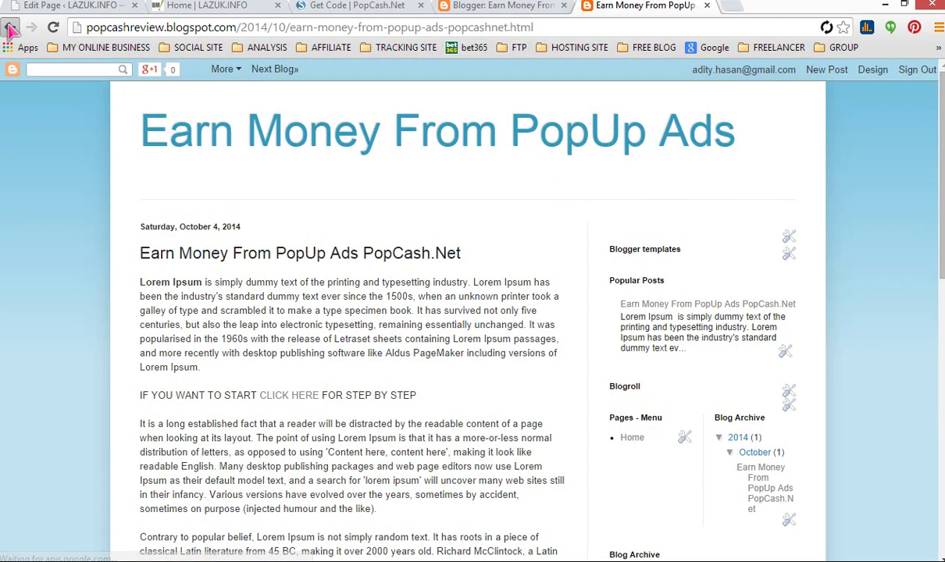
Copy the blog's address and open popcashreview.blogspot.com in Firefox to look over the page
{"action": "left_click", "coordinate": [246, 30]}
{"action": "right_click", "coordinate": [248, 31]}
{"action": "left_click", "coordinate": [332, 86]}
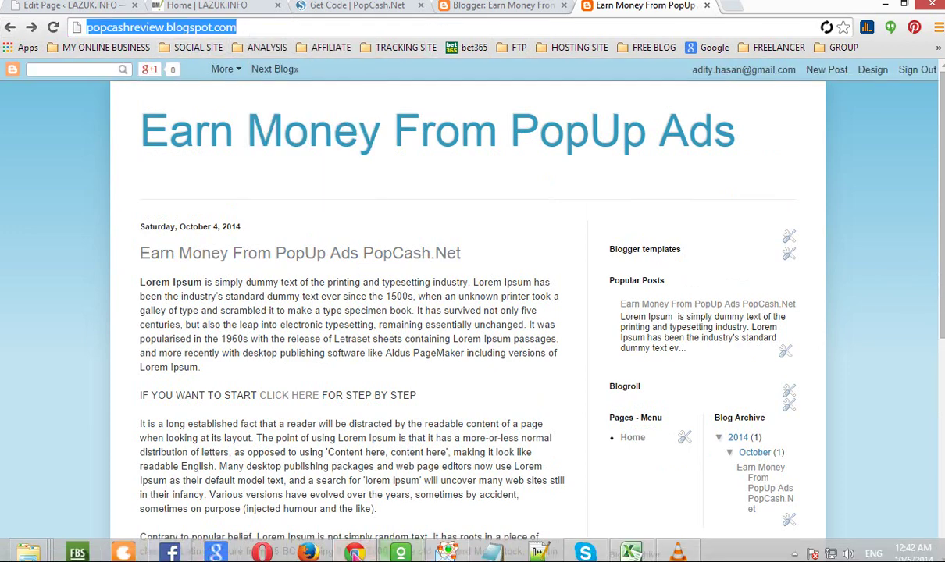
{"action": "left_click", "coordinate": [308, 553]}
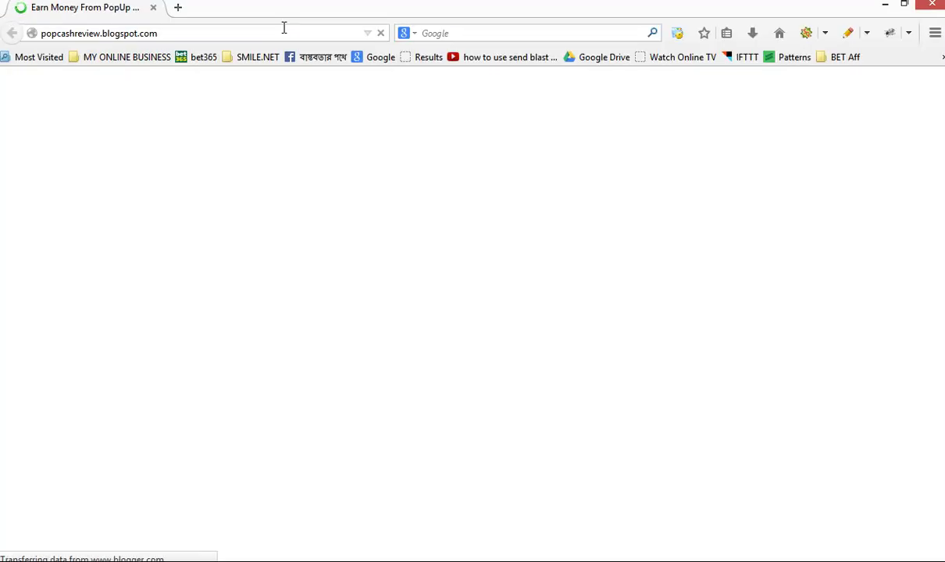
{"action": "scroll", "coordinate": [898, 372], "scroll_direction": "down", "scroll_amount": 5}
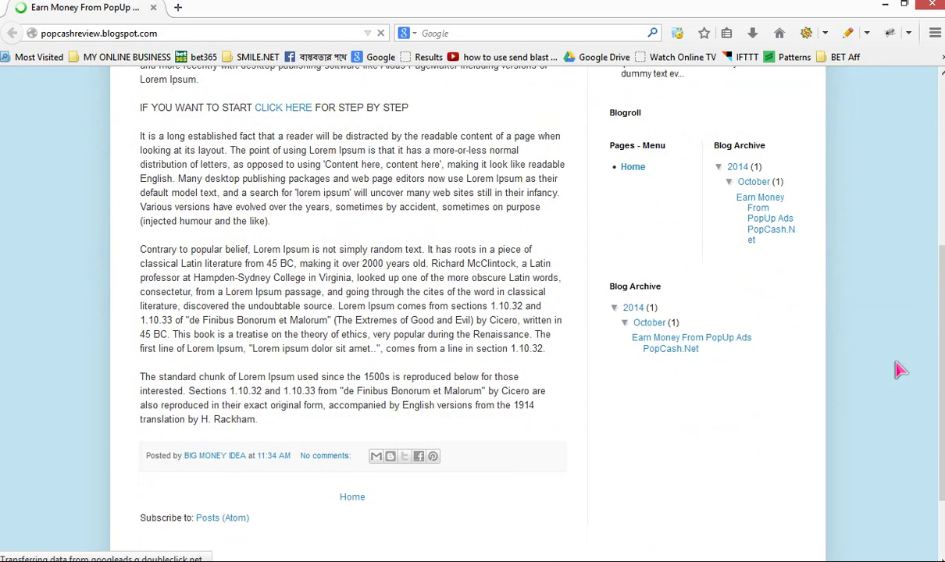
{"action": "scroll", "coordinate": [898, 372], "scroll_direction": "up", "scroll_amount": 5}
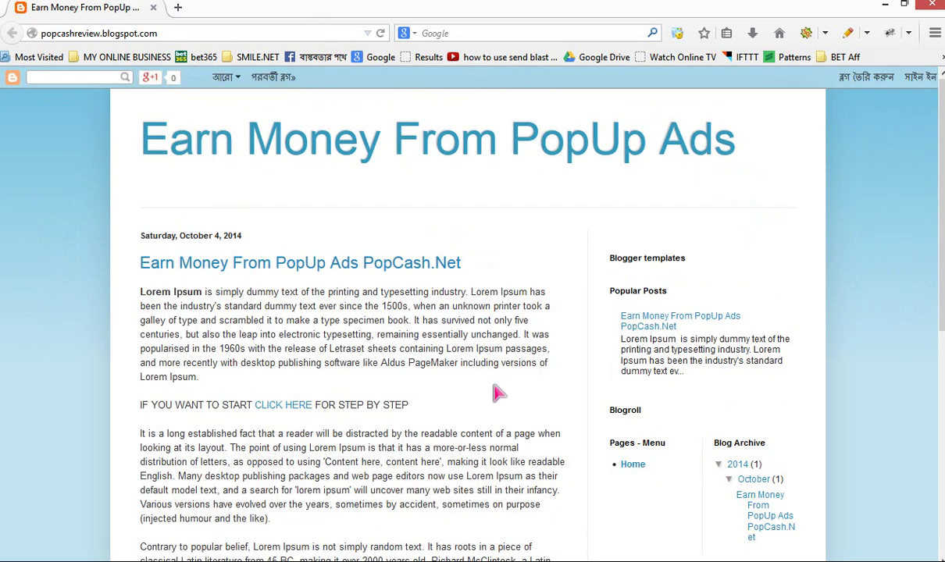
{"action": "scroll", "coordinate": [499, 393], "scroll_direction": "down", "scroll_amount": 5}
{"action": "scroll", "coordinate": [498, 392], "scroll_direction": "up", "scroll_amount": 5}
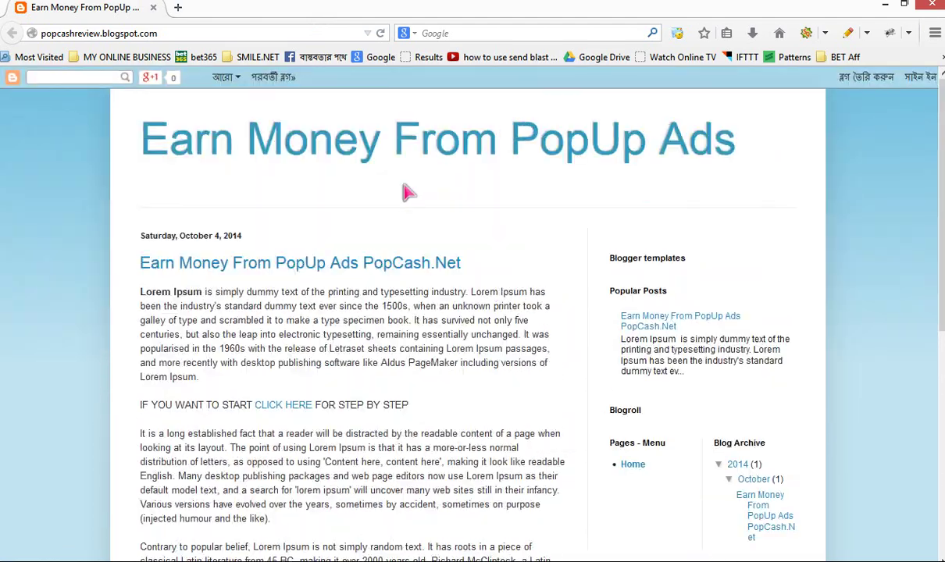
Open the blog post in Firefox to test the pop-under, close the ad window and restore the blog window
{"action": "left_click", "coordinate": [325, 271]}
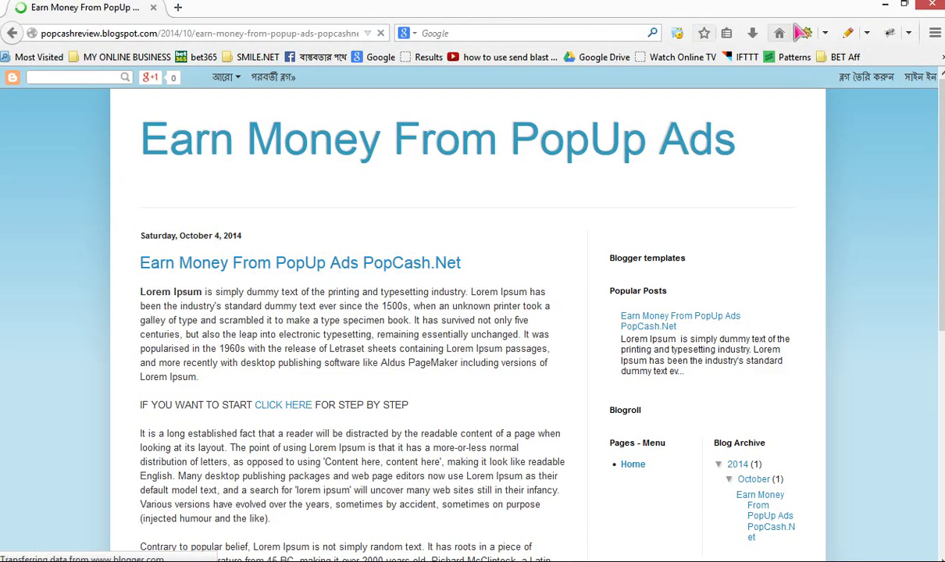
{"action": "left_click", "coordinate": [884, 6]}
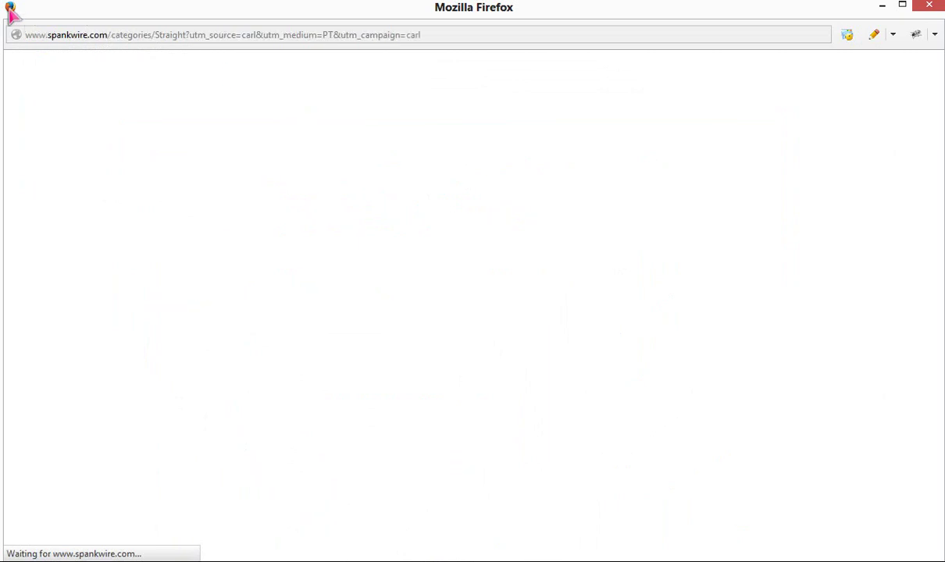
{"action": "left_click_drag", "start_coordinate": [86, 7], "coordinate": [178, 358]}
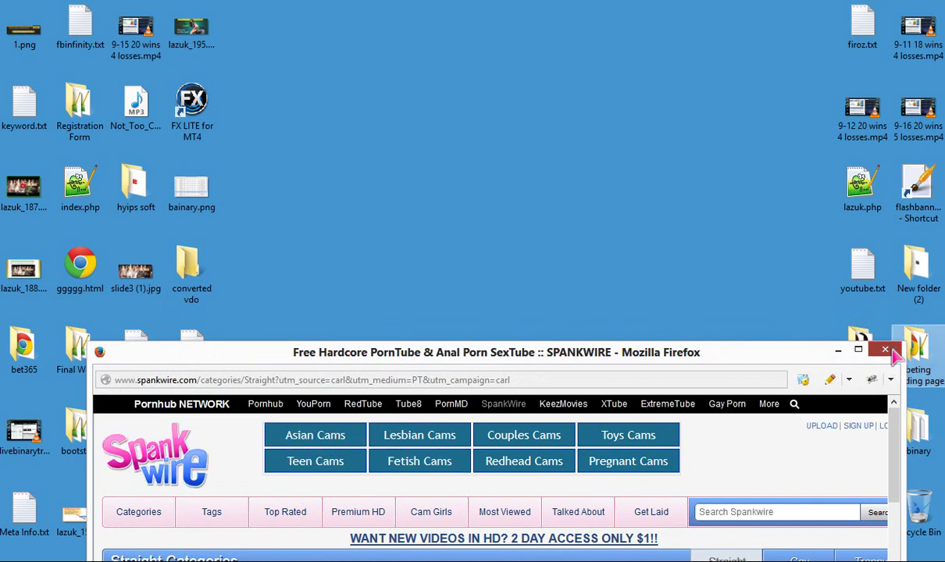
{"action": "left_click", "coordinate": [885, 350]}
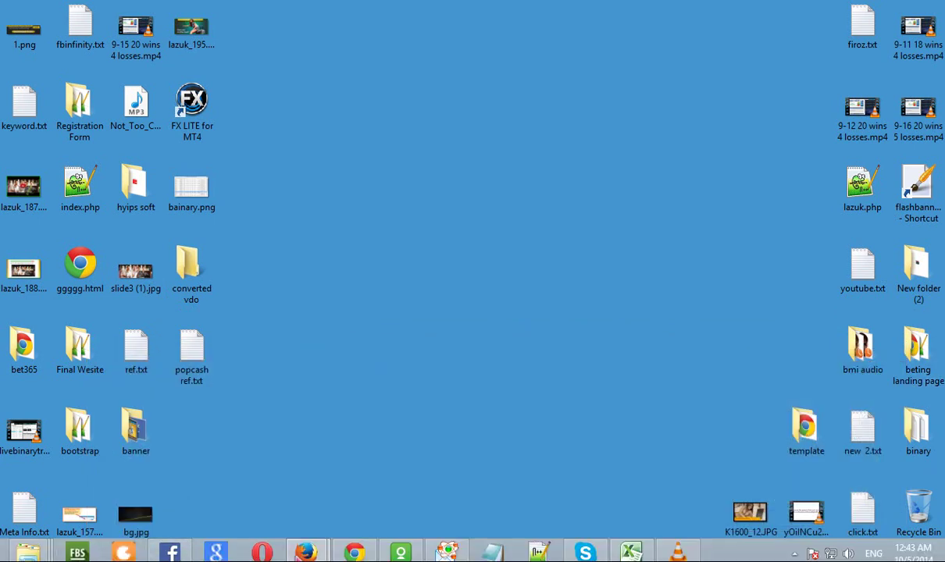
{"action": "mouse_move", "coordinate": [330, 538]}
{"action": "left_click", "coordinate": [382, 483]}
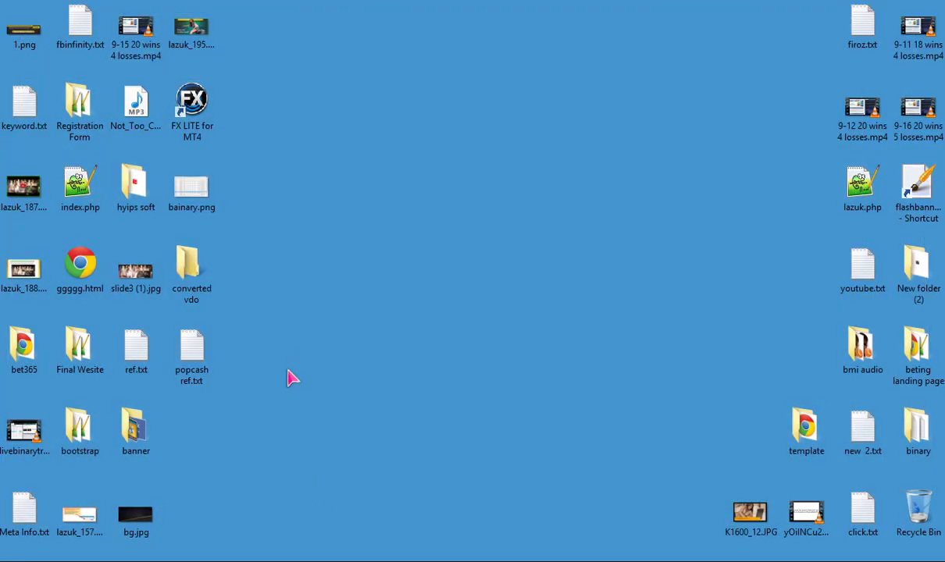
{"action": "mouse_move", "coordinate": [293, 561]}
{"action": "left_click", "coordinate": [412, 379]}
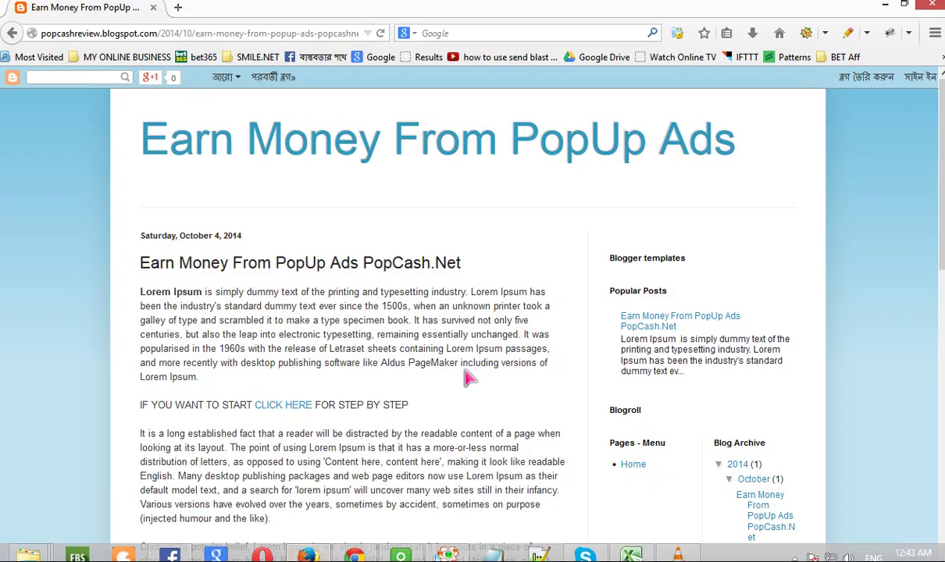
Switch back to Chrome to examine PopCash's publisher report by day, and open the account dashboard
{"action": "left_click", "coordinate": [355, 553]}
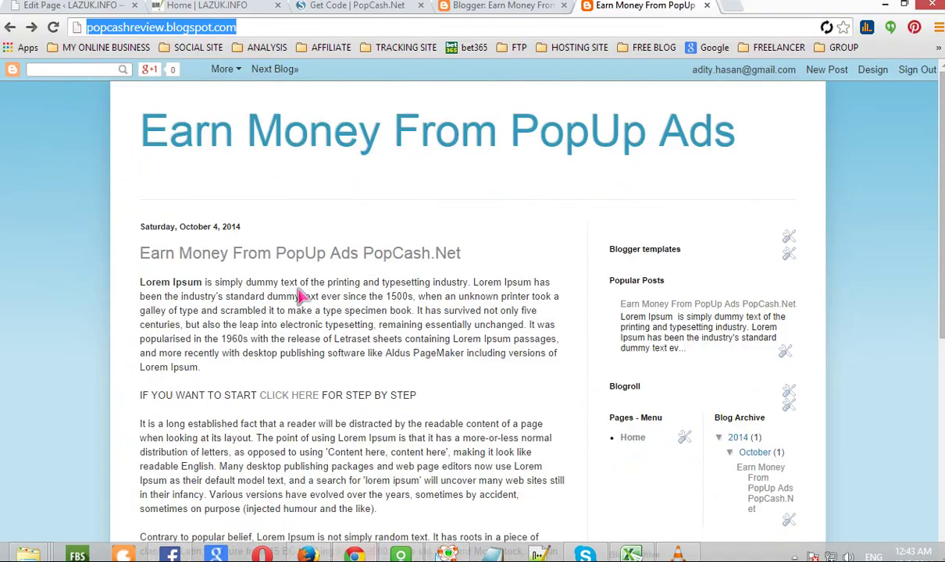
{"action": "scroll", "coordinate": [469, 313], "scroll_direction": "down", "scroll_amount": 3}
{"action": "left_click", "coordinate": [510, 6]}
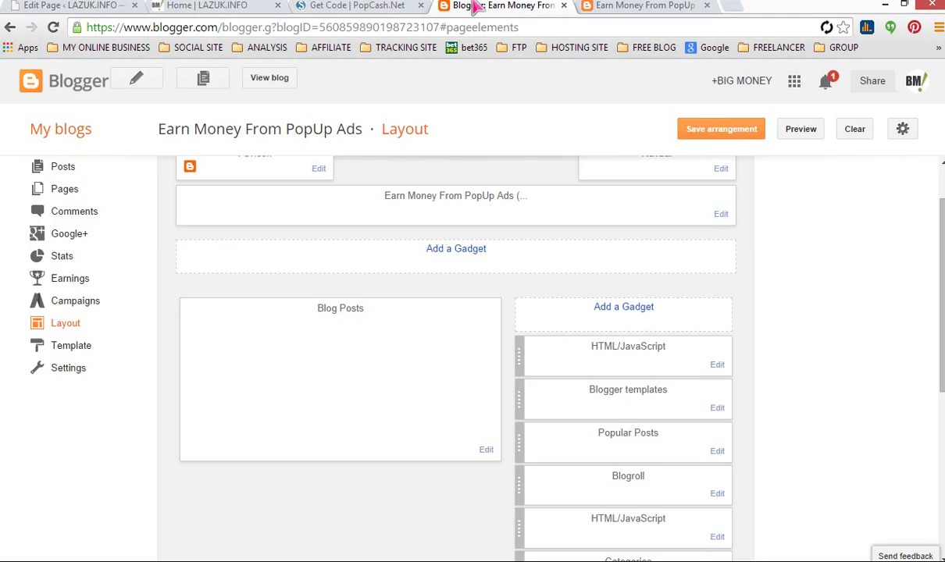
{"action": "left_click", "coordinate": [357, 5]}
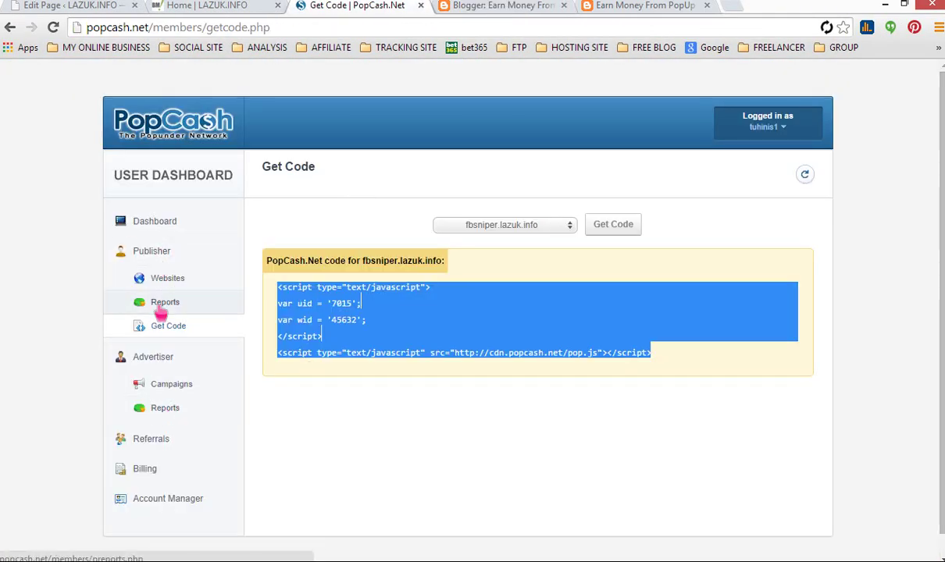
{"action": "left_click", "coordinate": [210, 320]}
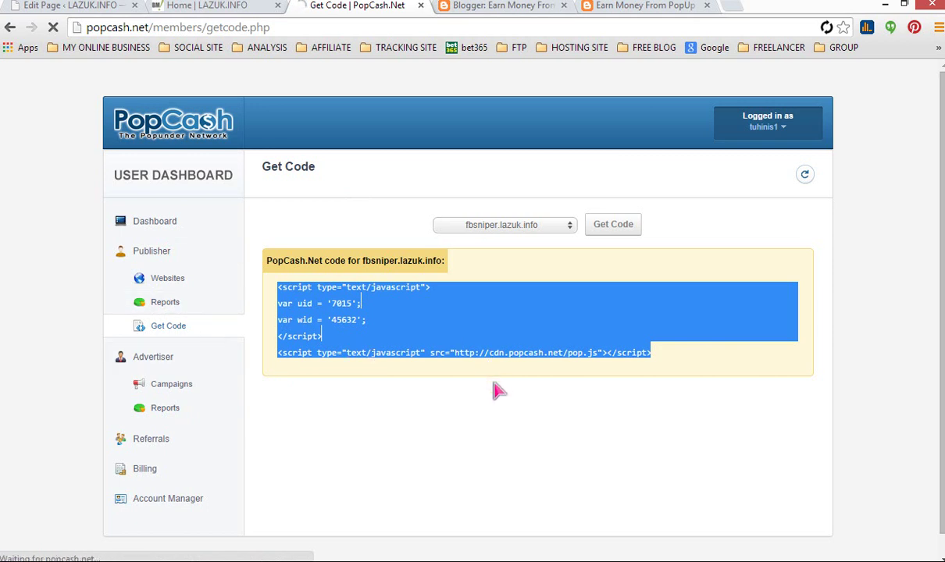
{"action": "scroll", "coordinate": [495, 395], "scroll_direction": "down", "scroll_amount": 2}
{"action": "scroll", "coordinate": [439, 260], "scroll_direction": "up", "scroll_amount": 2}
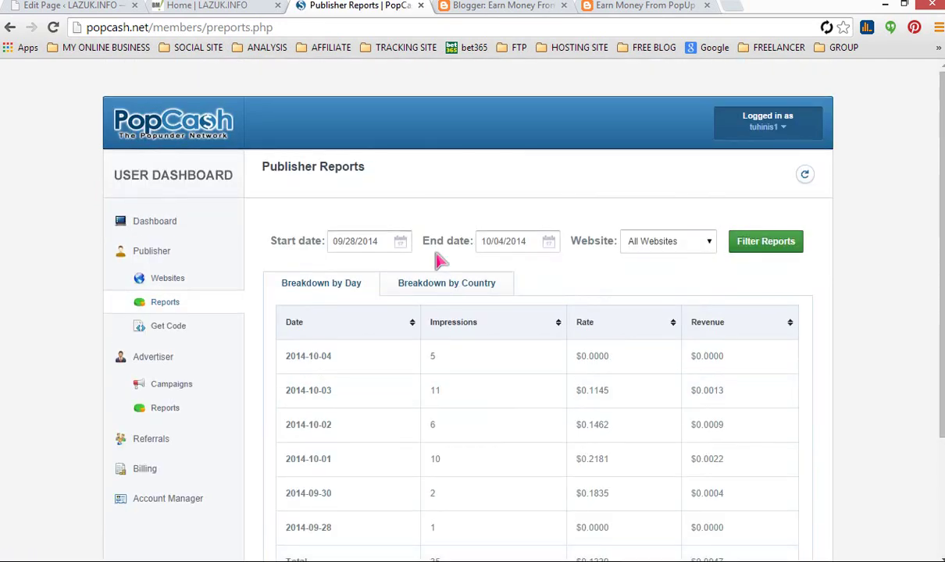
{"action": "scroll", "coordinate": [548, 375], "scroll_direction": "down", "scroll_amount": 2}
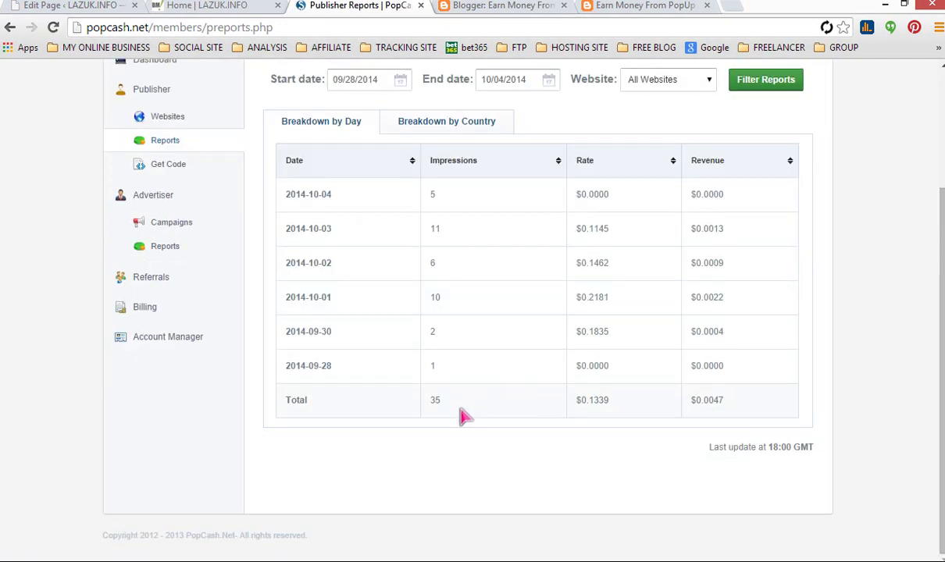
{"action": "left_click_drag", "start_coordinate": [463, 417], "coordinate": [414, 364]}
{"action": "scroll", "coordinate": [516, 474], "scroll_direction": "up", "scroll_amount": 2}
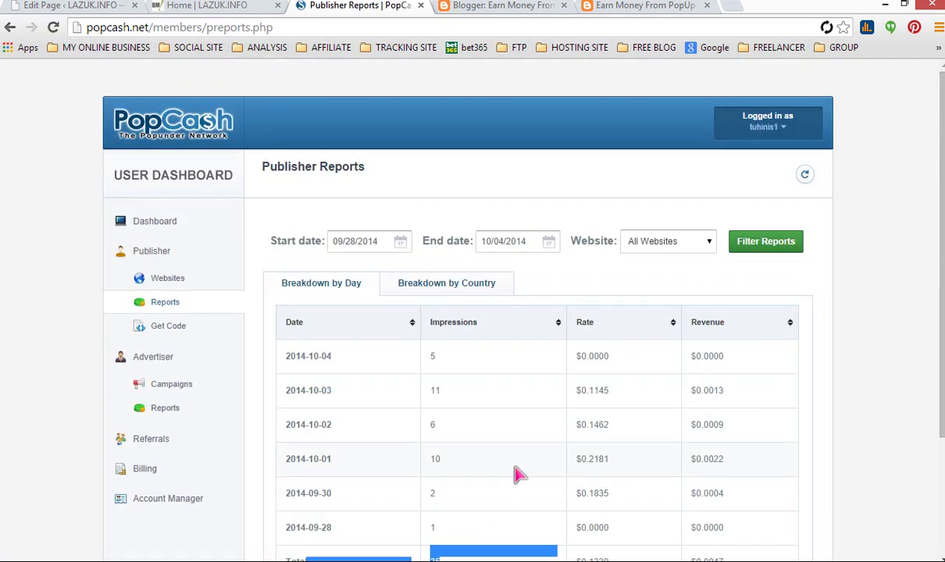
{"action": "left_click", "coordinate": [137, 225]}
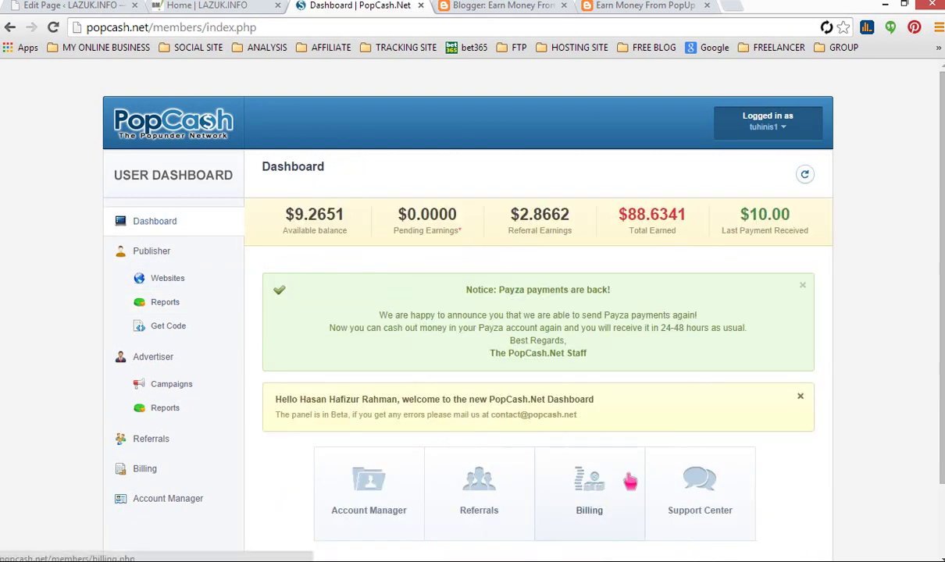
Dismiss the Payza payments notice and the welcome message on the PopCash dashboard
{"action": "left_click", "coordinate": [802, 286]}
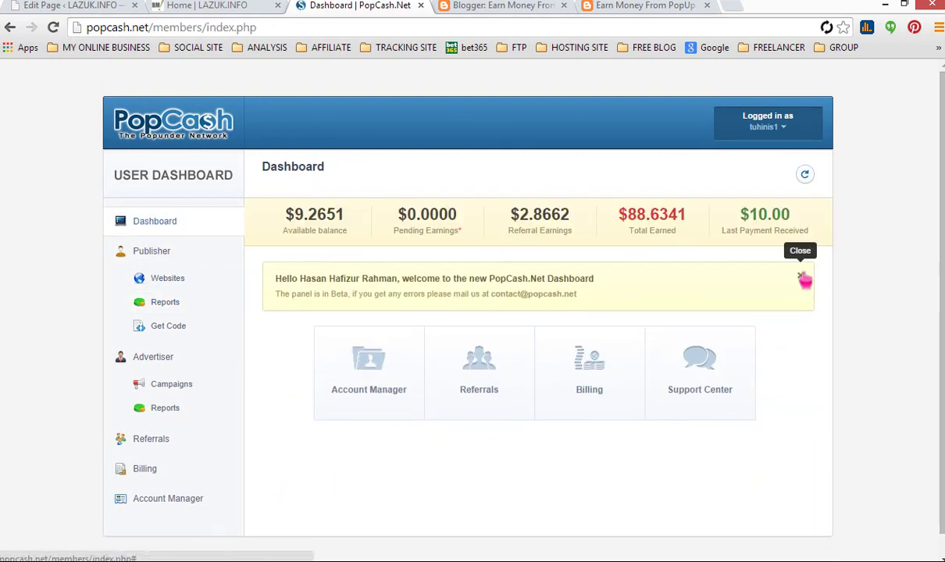
{"action": "left_click", "coordinate": [802, 279]}
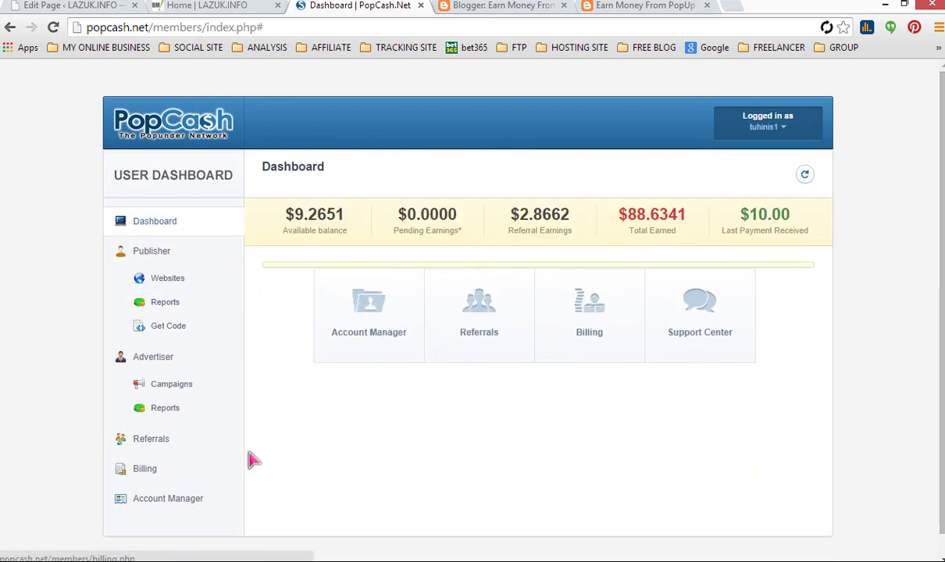
Check the Blogger layout and the live blog, and return to the PopCash dashboard to examine the available balance
{"action": "left_click", "coordinate": [506, 6]}
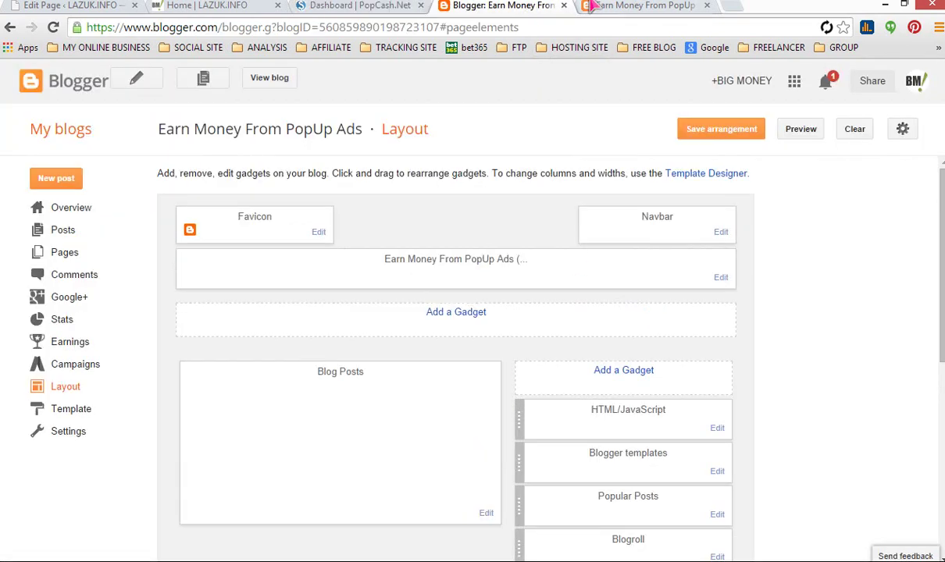
{"action": "left_click", "coordinate": [587, 6]}
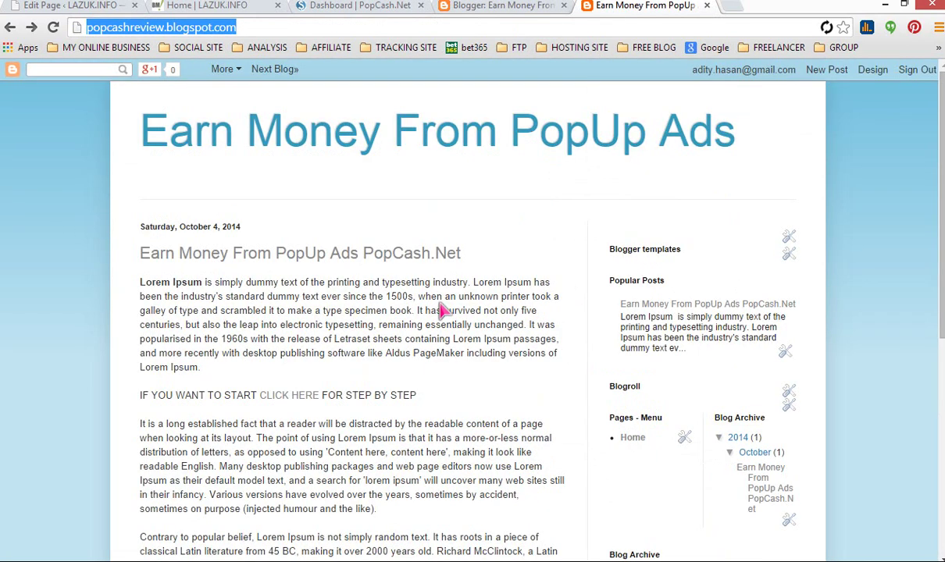
{"action": "left_click", "coordinate": [307, 7]}
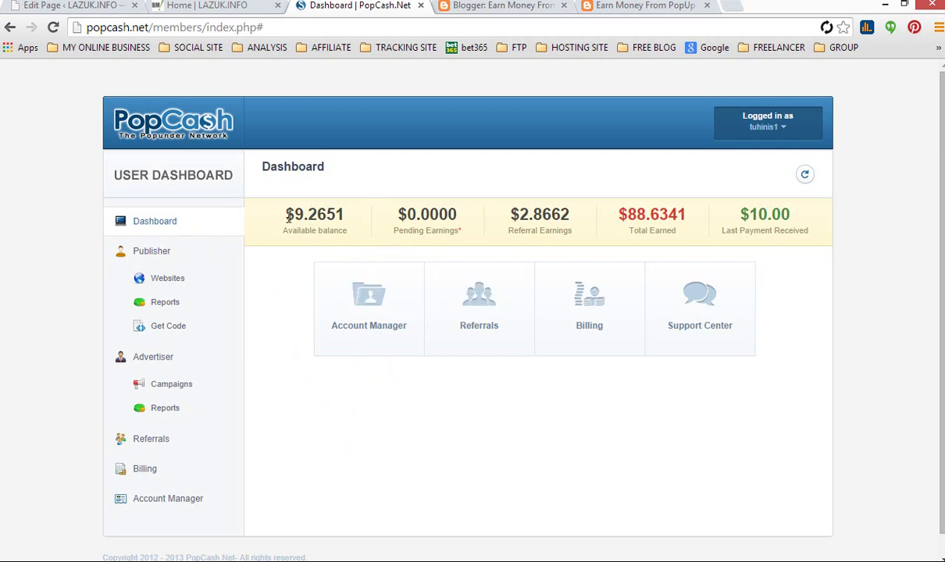
{"action": "left_click_drag", "start_coordinate": [286, 219], "coordinate": [376, 215]}
{"action": "left_click", "coordinate": [404, 457]}
Open the PopCash account manager to look over the account information and the password change form
{"action": "left_click", "coordinate": [146, 504]}
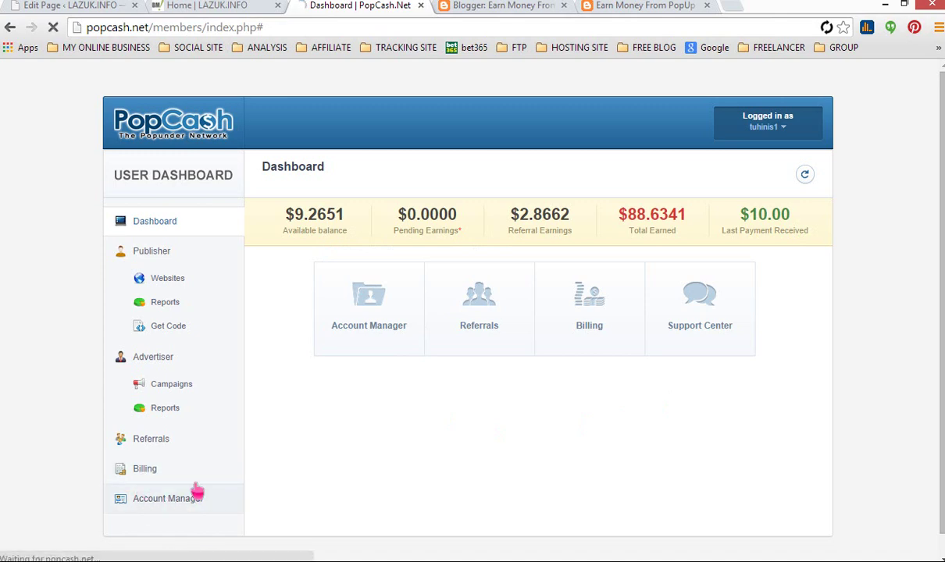
{"action": "scroll", "coordinate": [317, 477], "scroll_direction": "down", "scroll_amount": 2}
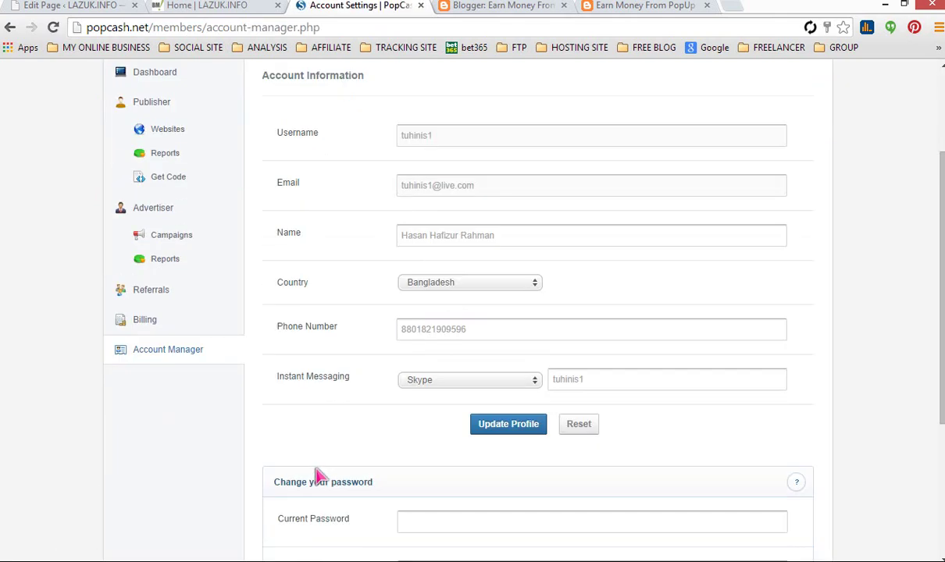
{"action": "scroll", "coordinate": [199, 394], "scroll_direction": "down", "scroll_amount": 2}
{"action": "scroll", "coordinate": [199, 395], "scroll_direction": "down", "scroll_amount": 2}
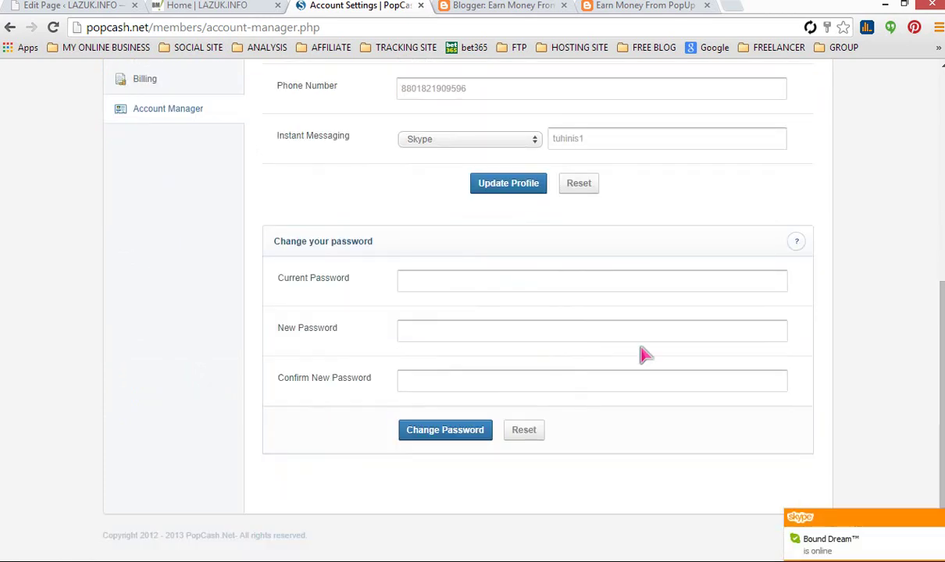
{"action": "scroll", "coordinate": [617, 361], "scroll_direction": "up", "scroll_amount": 5}
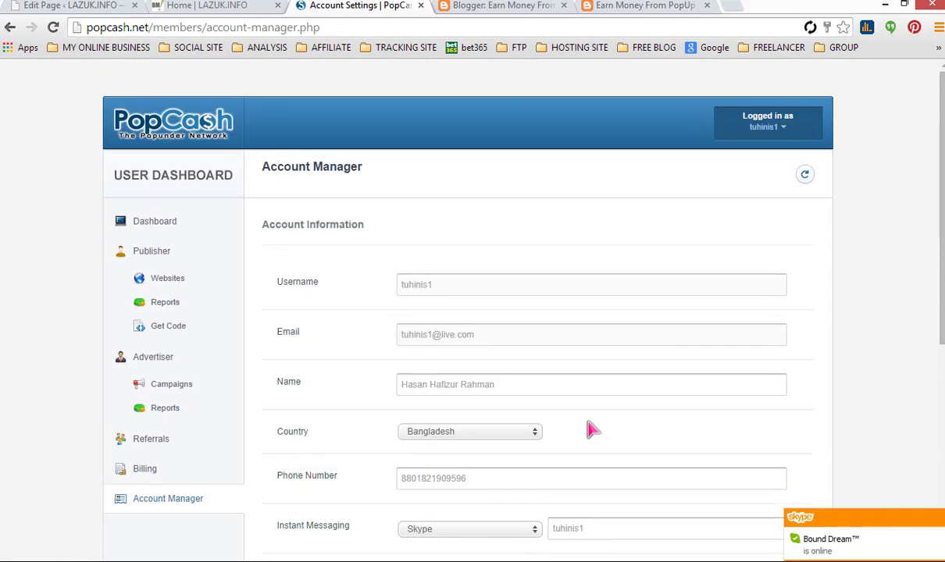
{"action": "scroll", "coordinate": [591, 429], "scroll_direction": "down", "scroll_amount": 5}
{"action": "scroll", "coordinate": [591, 429], "scroll_direction": "up", "scroll_amount": 5}
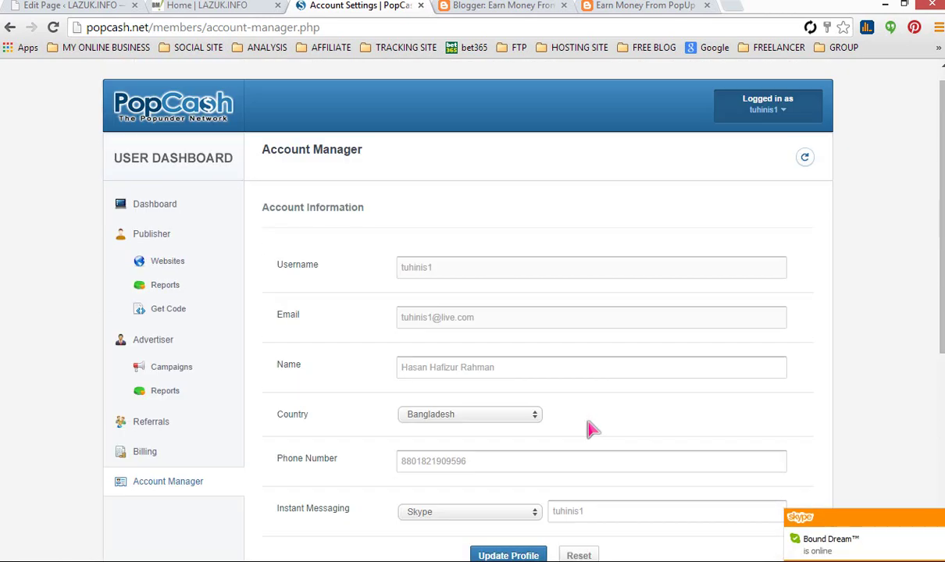
{"action": "scroll", "coordinate": [591, 429], "scroll_direction": "down", "scroll_amount": 5}
{"action": "scroll", "coordinate": [592, 429], "scroll_direction": "up", "scroll_amount": 5}
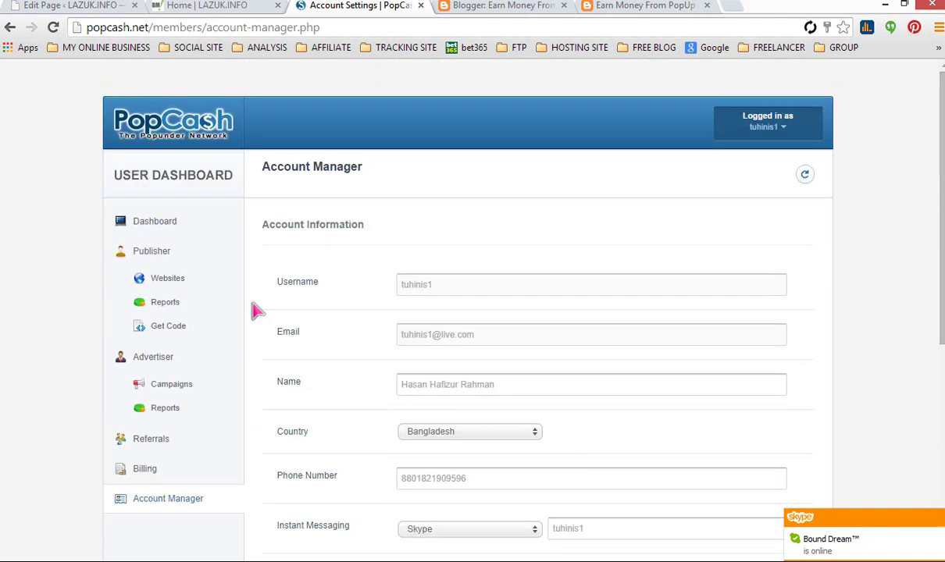
View the advertiser campaigns and the billing transaction history, and open the Cash Out form
{"action": "left_click", "coordinate": [188, 384]}
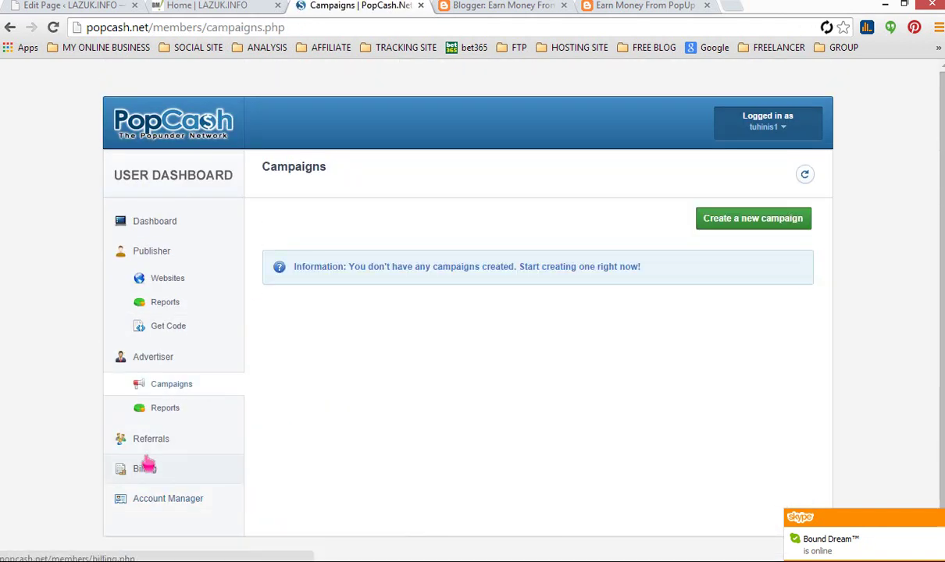
{"action": "left_click", "coordinate": [141, 473]}
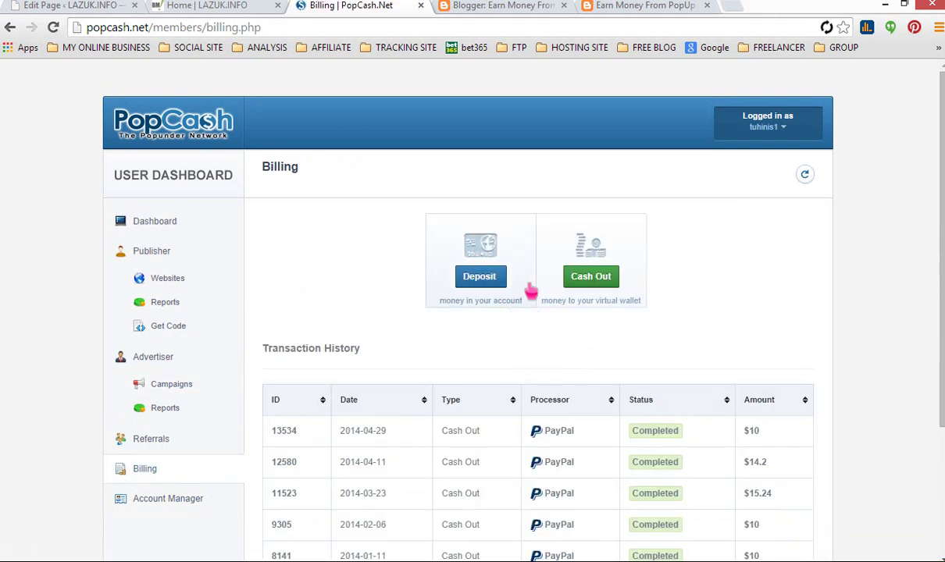
{"action": "left_click", "coordinate": [600, 288]}
{"action": "scroll", "coordinate": [498, 351], "scroll_direction": "down", "scroll_amount": 2}
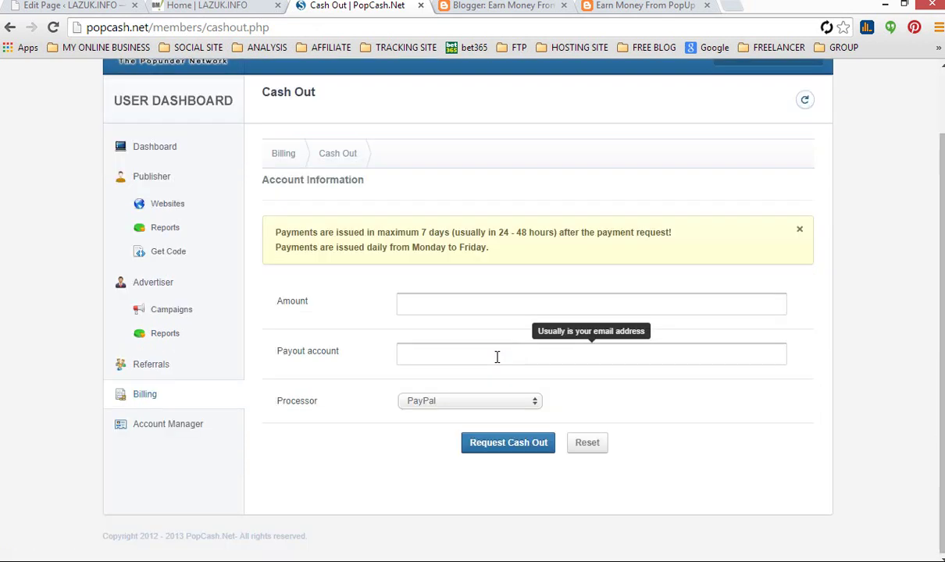
Examine the amount, payout account and processor options of the cash-out request, and return to the dashboard
{"action": "left_click", "coordinate": [442, 302]}
{"action": "left_click", "coordinate": [432, 401]}
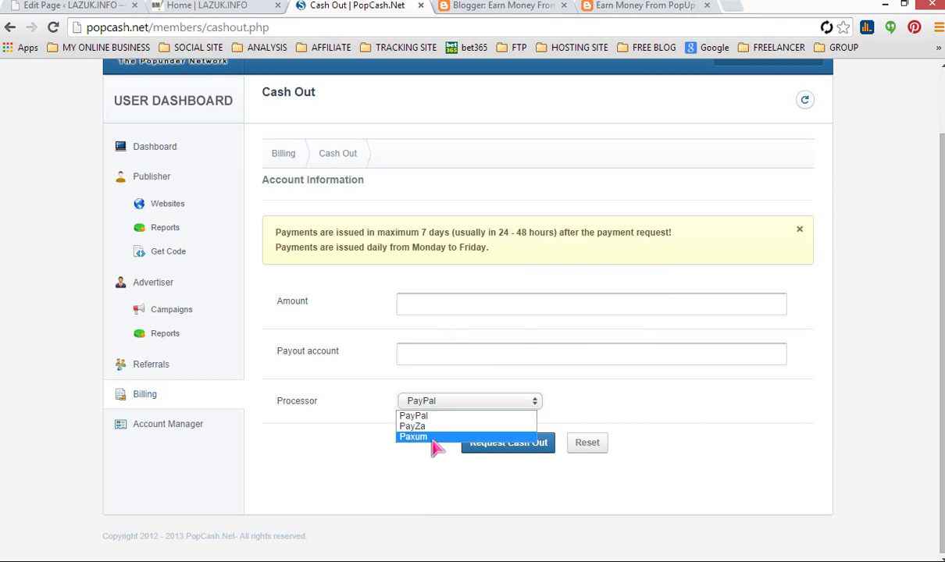
{"action": "left_click", "coordinate": [422, 360]}
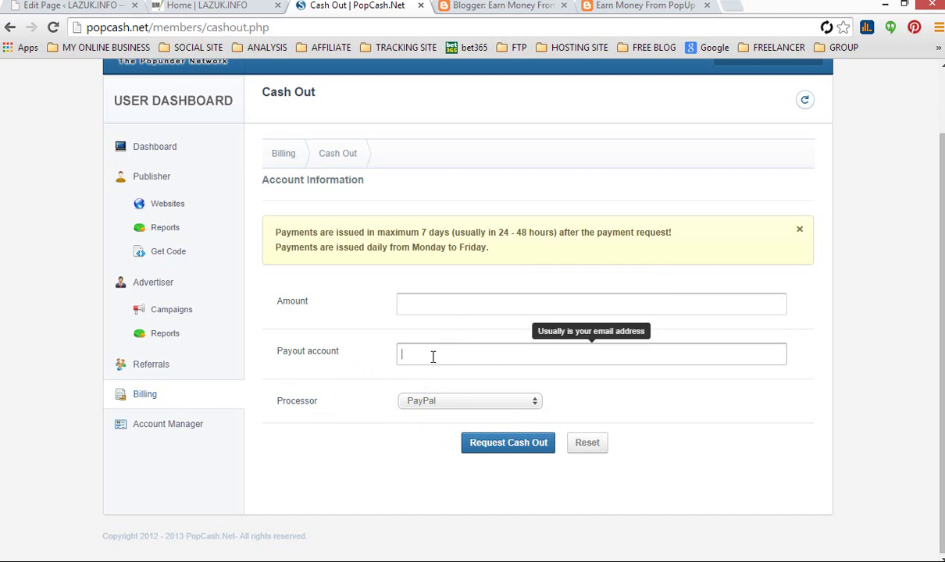
{"action": "left_click", "coordinate": [409, 307]}
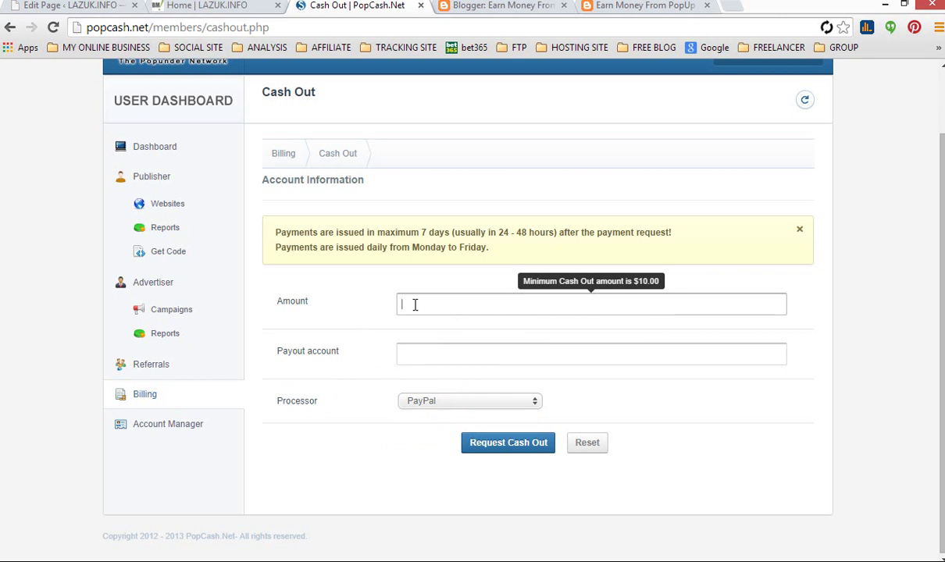
{"action": "scroll", "coordinate": [415, 304], "scroll_direction": "up", "scroll_amount": 2}
{"action": "left_click", "coordinate": [154, 131]}
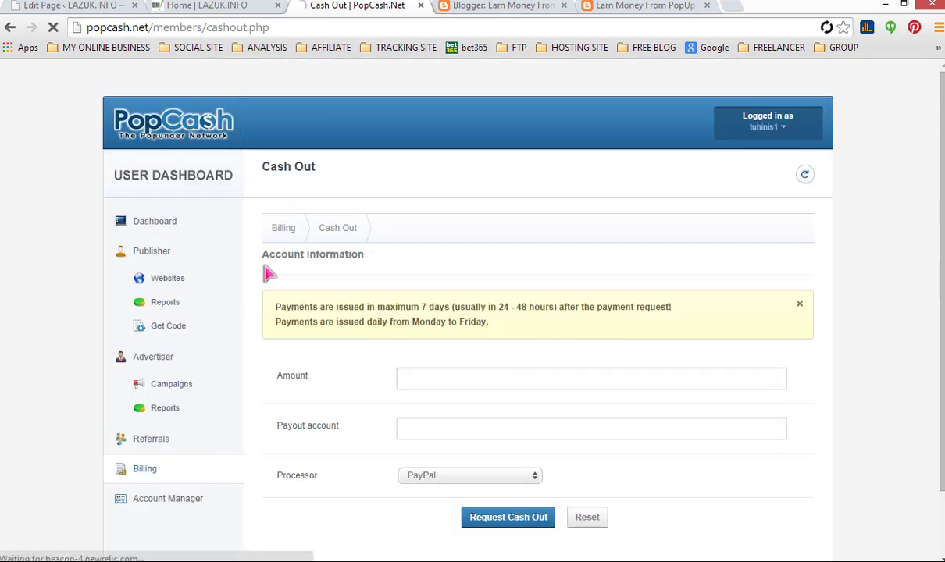